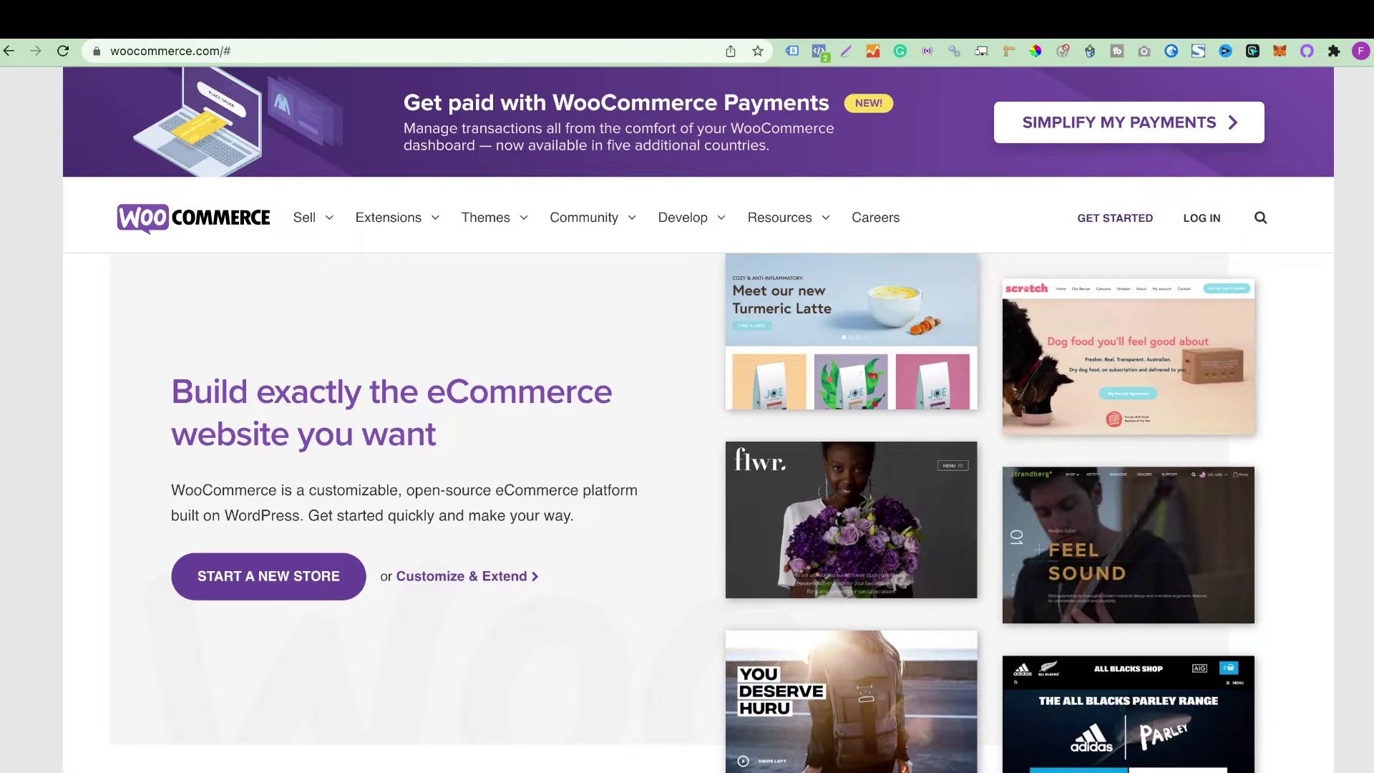
{"action": "scroll", "coordinate": [687, 429], "scroll_direction": "down", "scroll_amount": 2}
{"action": "scroll", "coordinate": [687, 429], "scroll_direction": "up", "scroll_amount": 2}
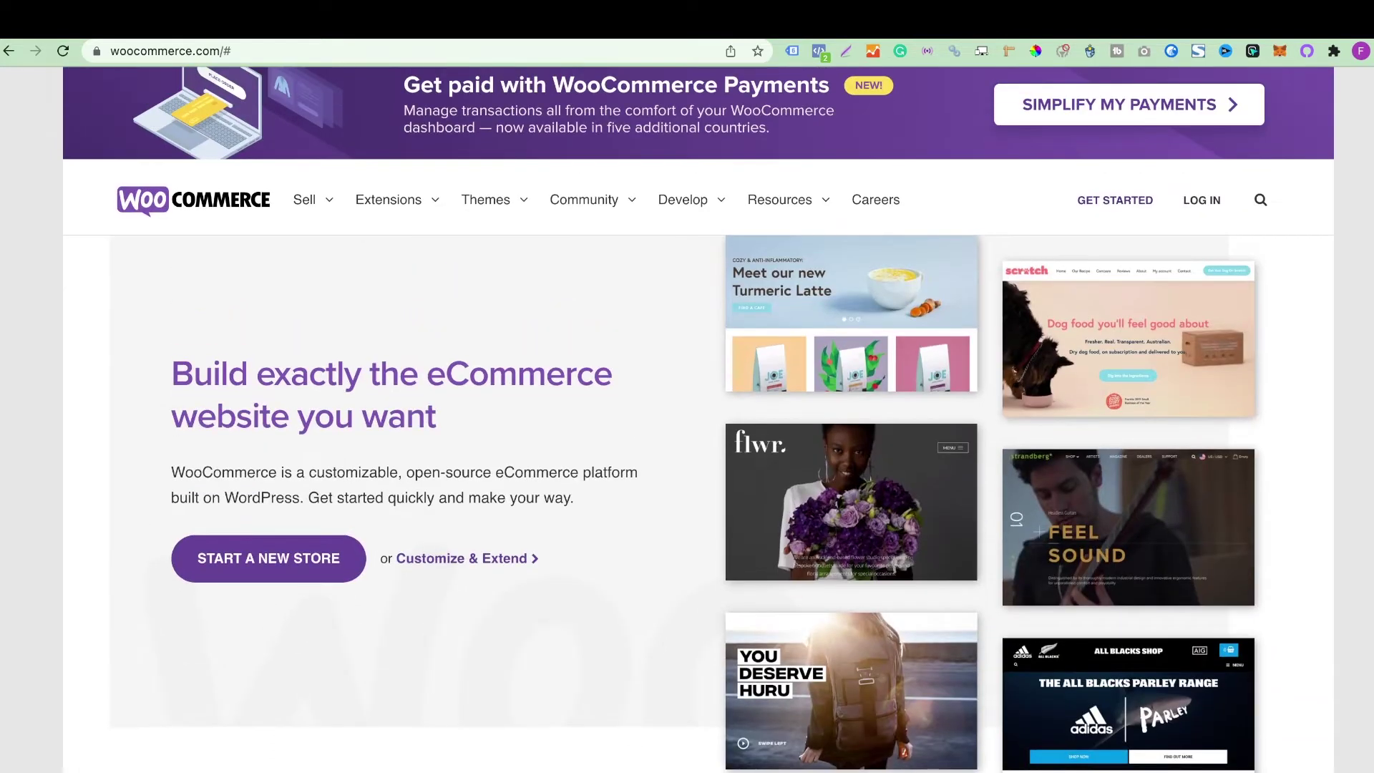
{"action": "scroll", "coordinate": [688, 430], "scroll_direction": "down", "scroll_amount": 3}
{"action": "scroll", "coordinate": [687, 431], "scroll_direction": "down", "scroll_amount": 3}
{"action": "scroll", "coordinate": [688, 430], "scroll_direction": "down", "scroll_amount": 1}
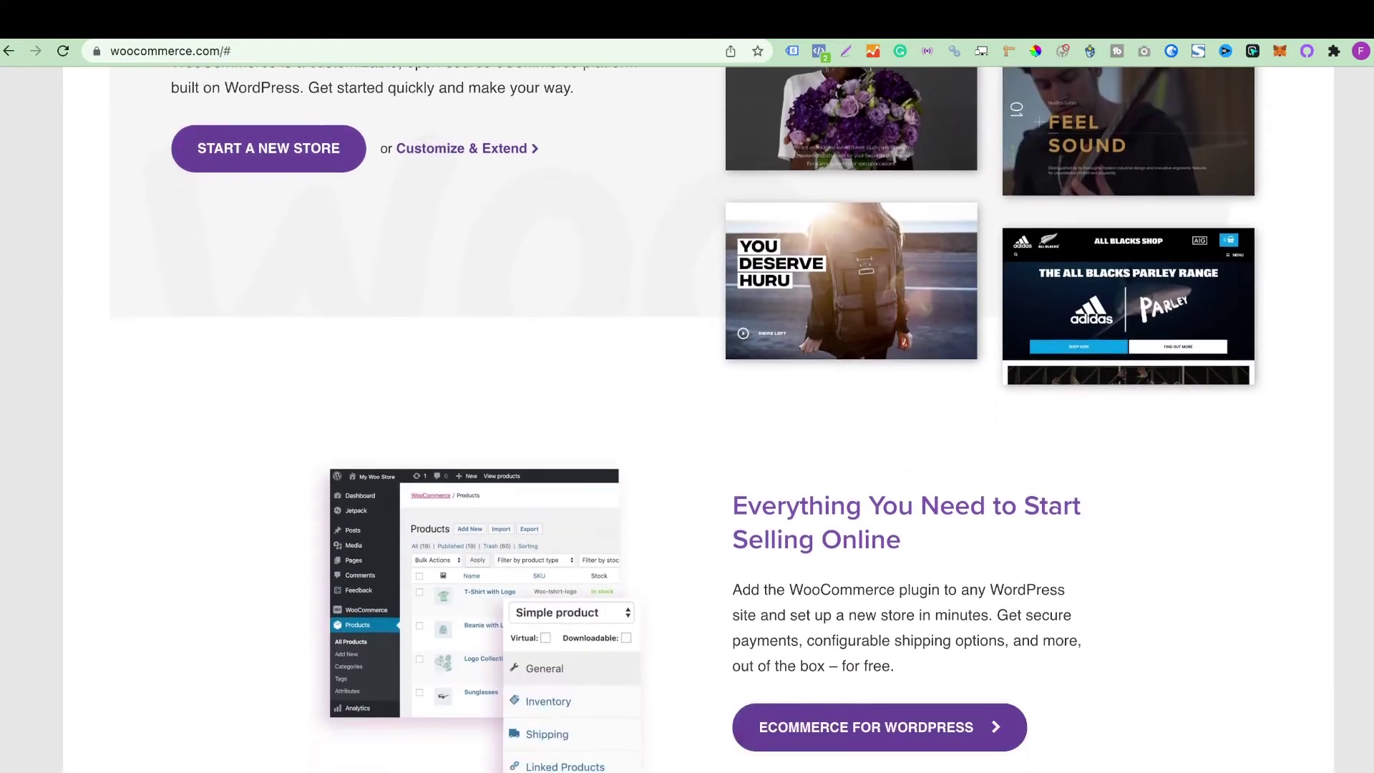
{"action": "scroll", "coordinate": [687, 430], "scroll_direction": "down", "scroll_amount": 1}
{"action": "scroll", "coordinate": [687, 430], "scroll_direction": "up", "scroll_amount": 2}
{"action": "scroll", "coordinate": [688, 430], "scroll_direction": "up", "scroll_amount": 1}
{"action": "scroll", "coordinate": [687, 430], "scroll_direction": "down", "scroll_amount": 1}
{"action": "scroll", "coordinate": [688, 429], "scroll_direction": "down", "scroll_amount": 1}
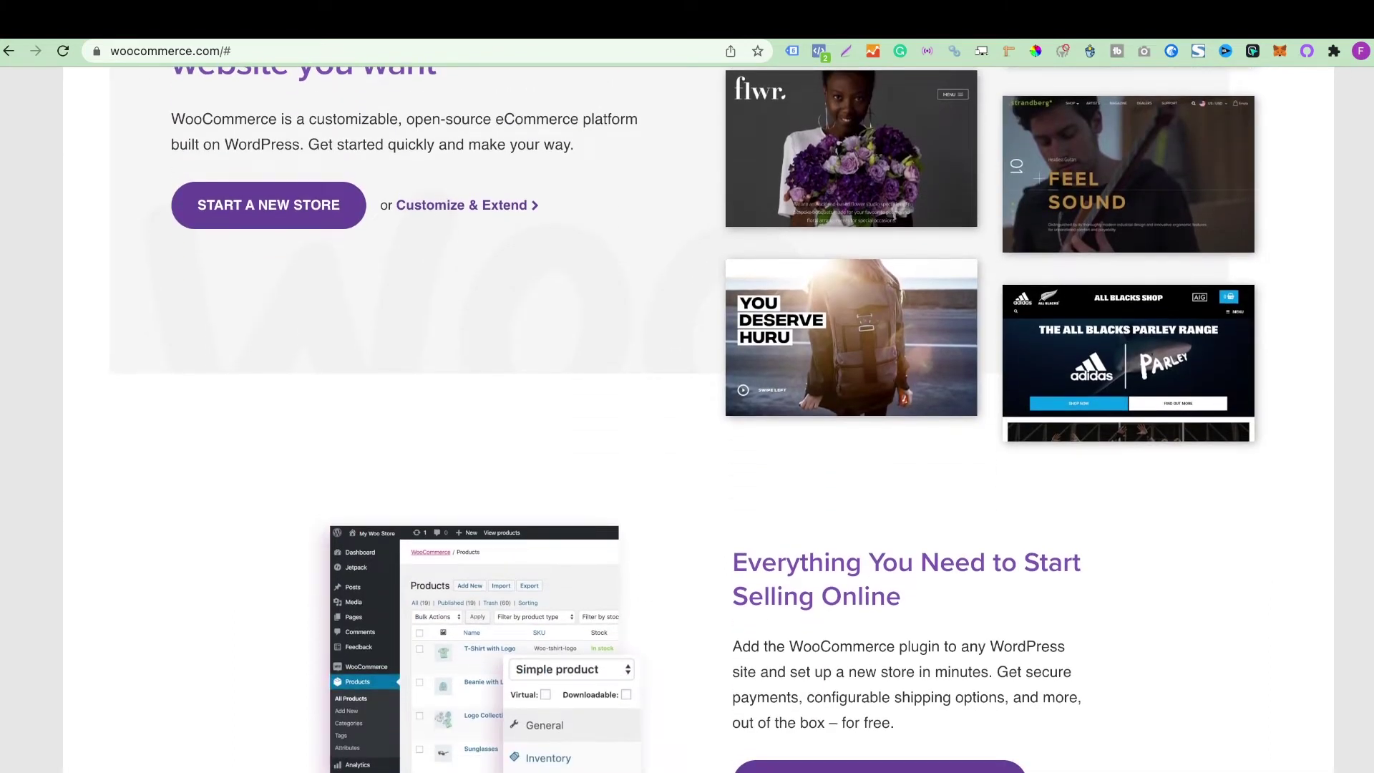
{"action": "scroll", "coordinate": [687, 429], "scroll_direction": "down", "scroll_amount": 1}
{"action": "scroll", "coordinate": [687, 429], "scroll_direction": "down", "scroll_amount": 1}
{"action": "scroll", "coordinate": [687, 430], "scroll_direction": "down", "scroll_amount": 2}
{"action": "scroll", "coordinate": [687, 430], "scroll_direction": "down", "scroll_amount": 1}
{"action": "scroll", "coordinate": [687, 430], "scroll_direction": "down", "scroll_amount": 1}
{"action": "scroll", "coordinate": [687, 430], "scroll_direction": "down", "scroll_amount": 2}
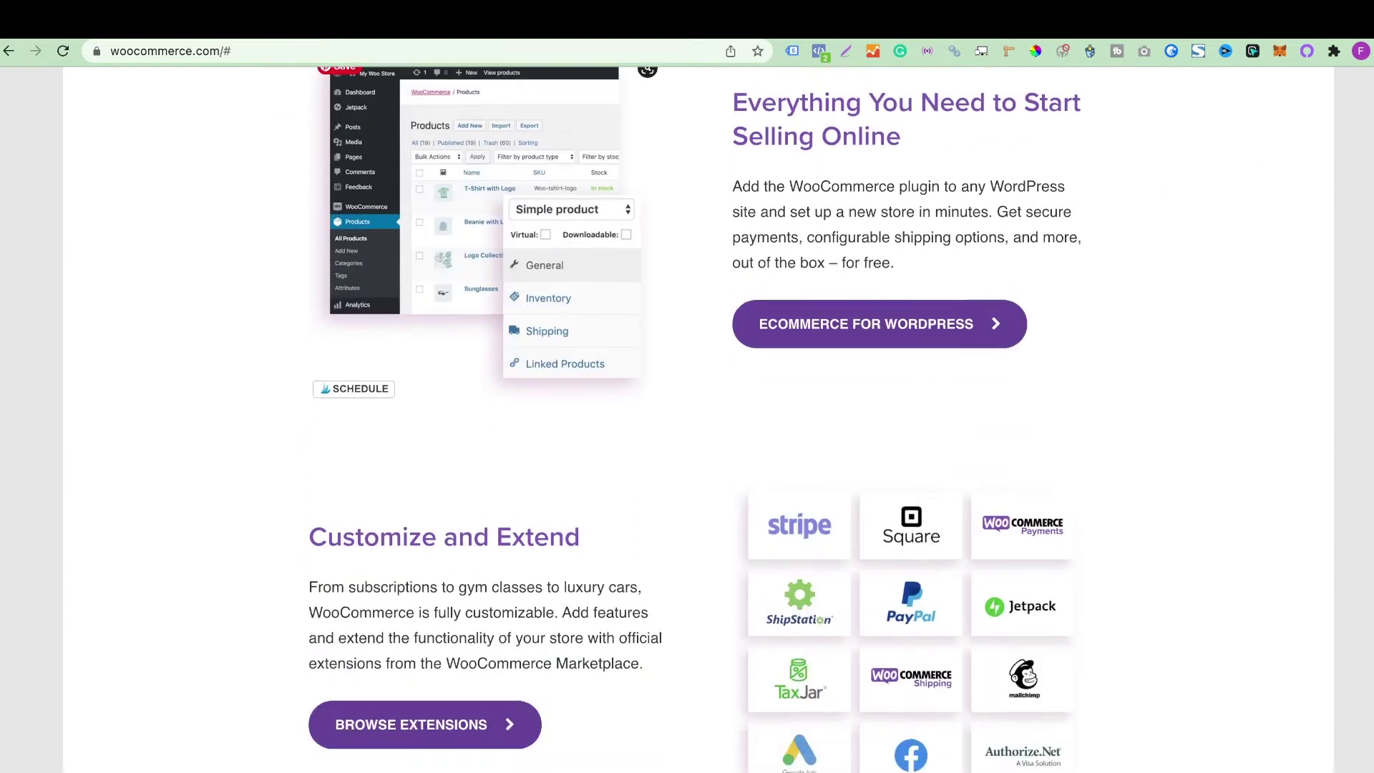
{"action": "scroll", "coordinate": [687, 430], "scroll_direction": "down", "scroll_amount": 2}
{"action": "scroll", "coordinate": [688, 429], "scroll_direction": "down", "scroll_amount": 1}
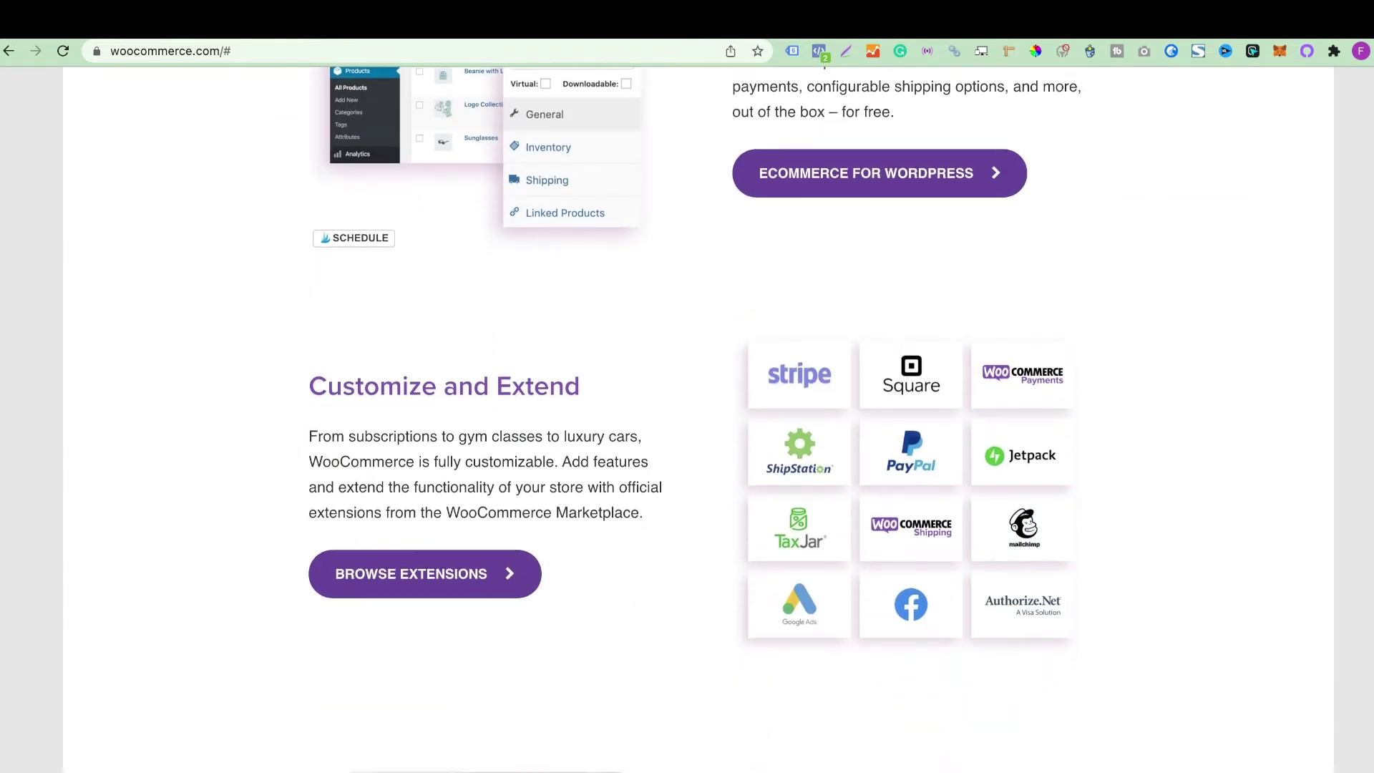
{"action": "scroll", "coordinate": [687, 430], "scroll_direction": "down", "scroll_amount": 1}
{"action": "scroll", "coordinate": [687, 429], "scroll_direction": "down", "scroll_amount": 1}
{"action": "scroll", "coordinate": [687, 430], "scroll_direction": "down", "scroll_amount": 2}
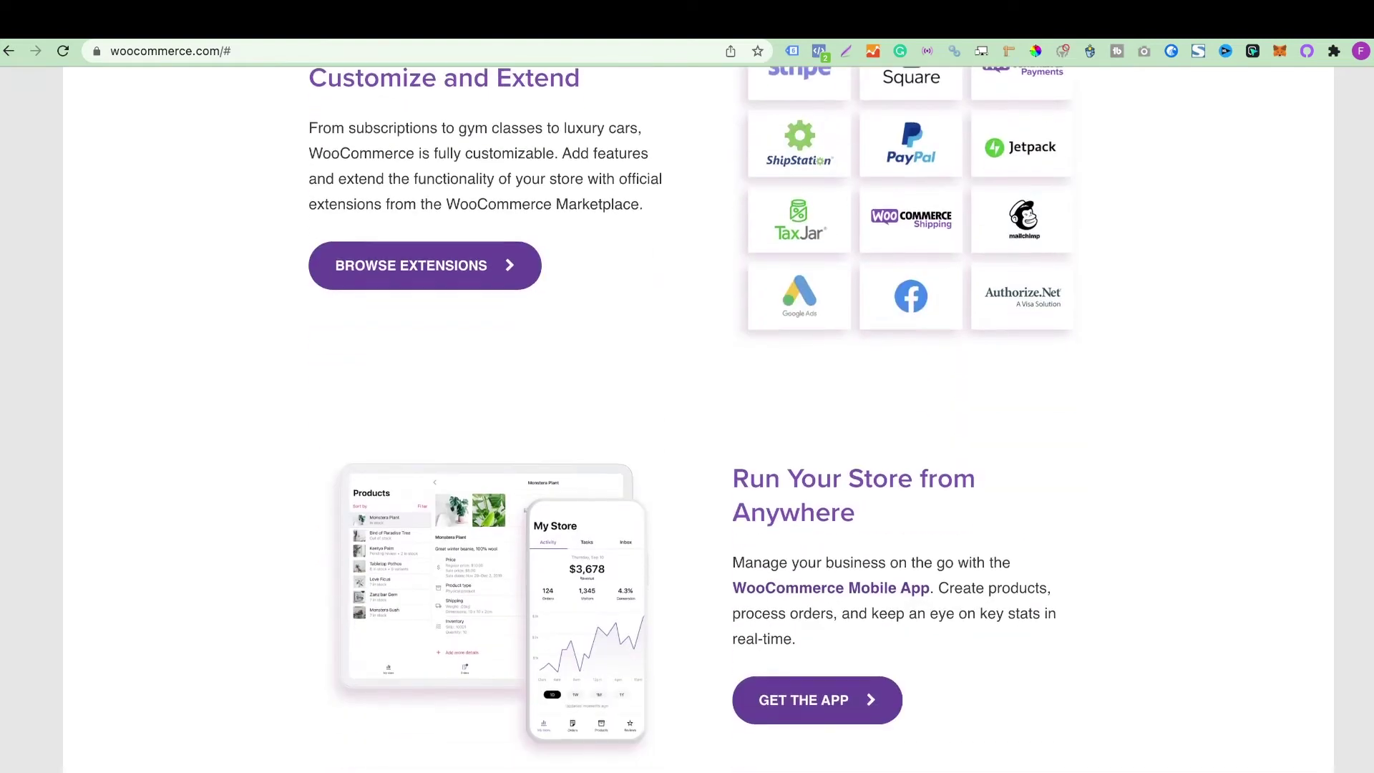
{"action": "scroll", "coordinate": [687, 430], "scroll_direction": "down", "scroll_amount": 1}
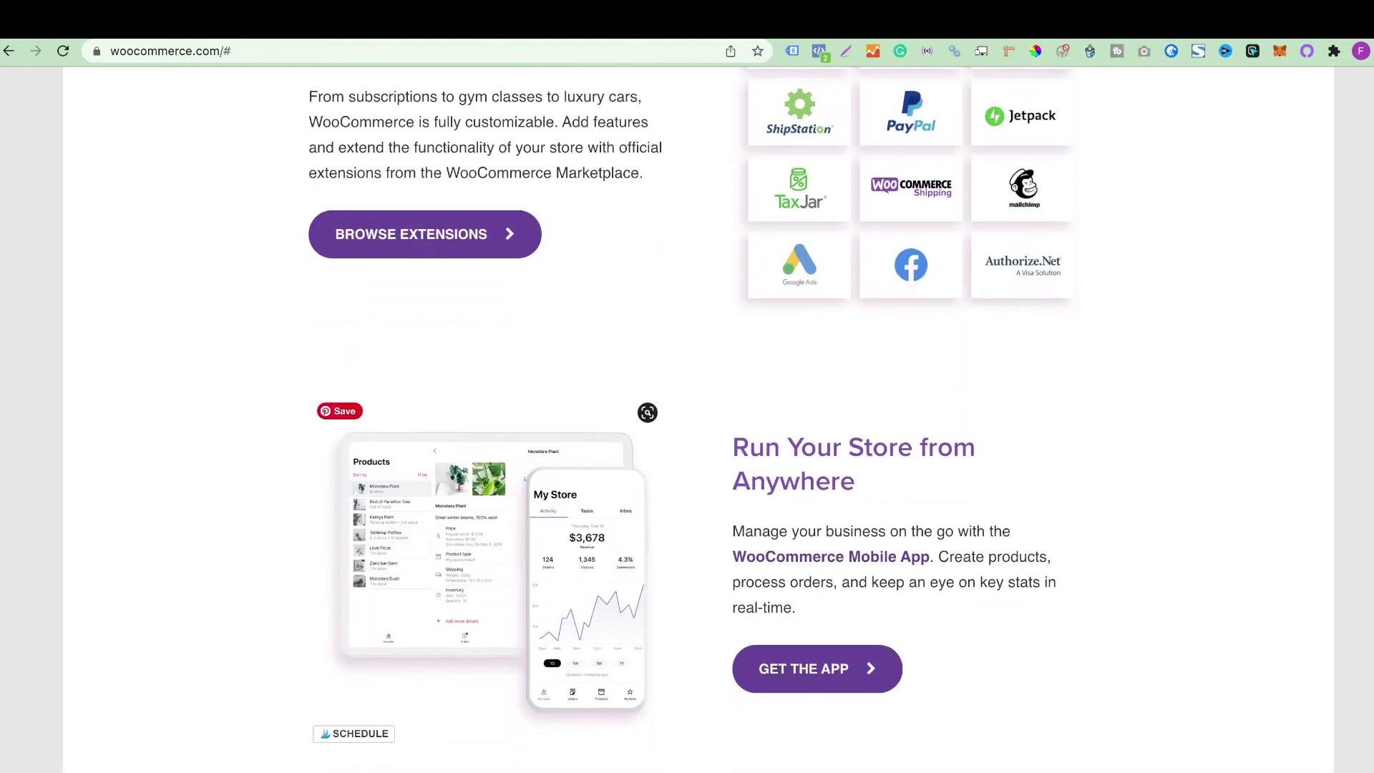
{"action": "scroll", "coordinate": [687, 429], "scroll_direction": "down", "scroll_amount": 1}
{"action": "scroll", "coordinate": [687, 430], "scroll_direction": "down", "scroll_amount": 1}
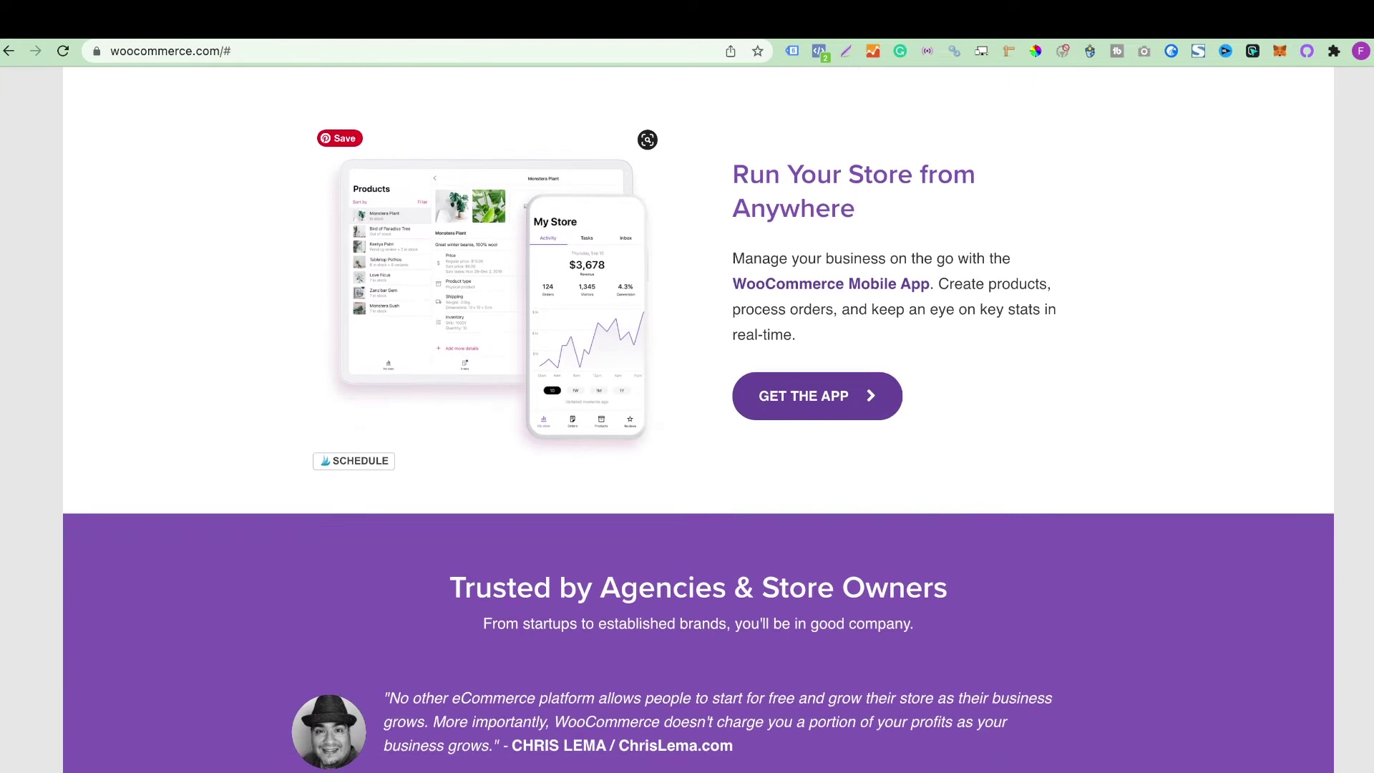
{"action": "scroll", "coordinate": [698, 419], "scroll_direction": "up", "scroll_amount": 2}
{"action": "scroll", "coordinate": [698, 419], "scroll_direction": "up", "scroll_amount": 10}
{"action": "scroll", "coordinate": [698, 420], "scroll_direction": "down", "scroll_amount": 4}
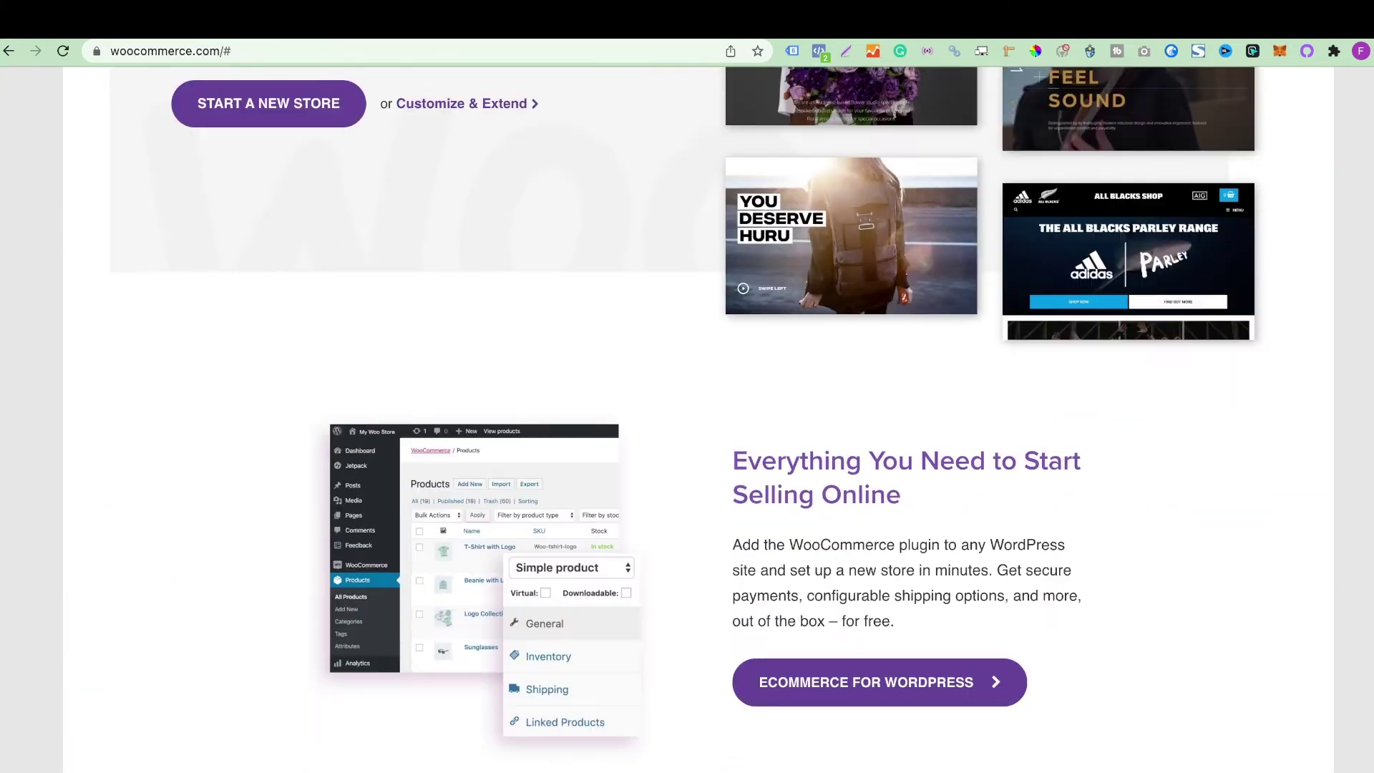
{"action": "scroll", "coordinate": [688, 419], "scroll_direction": "down", "scroll_amount": 3}
{"action": "scroll", "coordinate": [688, 418], "scroll_direction": "down", "scroll_amount": 1}
{"action": "scroll", "coordinate": [687, 419], "scroll_direction": "down", "scroll_amount": 1}
{"action": "scroll", "coordinate": [687, 419], "scroll_direction": "down", "scroll_amount": 1}
{"action": "scroll", "coordinate": [687, 419], "scroll_direction": "down", "scroll_amount": 1}
{"action": "scroll", "coordinate": [687, 419], "scroll_direction": "down", "scroll_amount": 2}
{"action": "scroll", "coordinate": [687, 419], "scroll_direction": "down", "scroll_amount": 1}
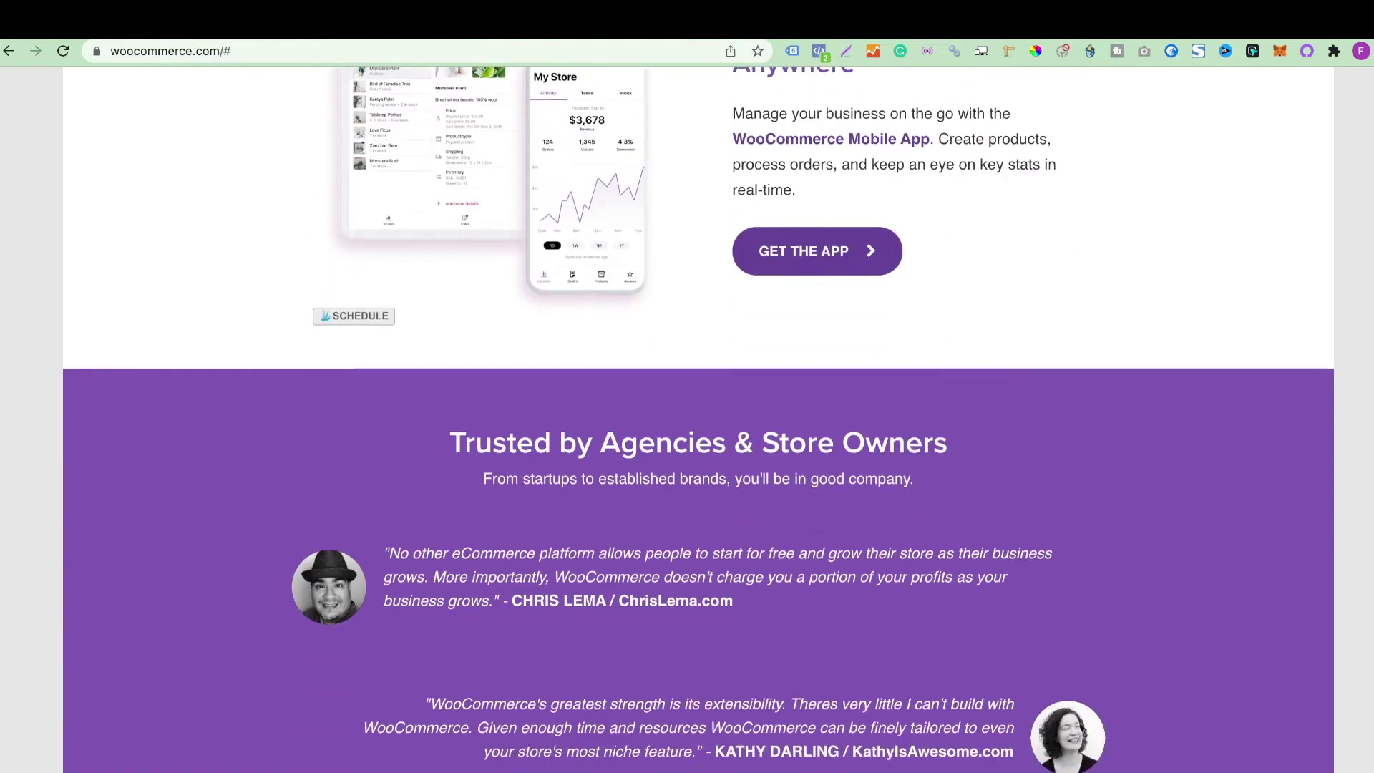
{"action": "scroll", "coordinate": [687, 418], "scroll_direction": "down", "scroll_amount": 3}
{"action": "scroll", "coordinate": [688, 419], "scroll_direction": "down", "scroll_amount": 1}
{"action": "scroll", "coordinate": [687, 420], "scroll_direction": "down", "scroll_amount": 2}
{"action": "scroll", "coordinate": [687, 418], "scroll_direction": "down", "scroll_amount": 1}
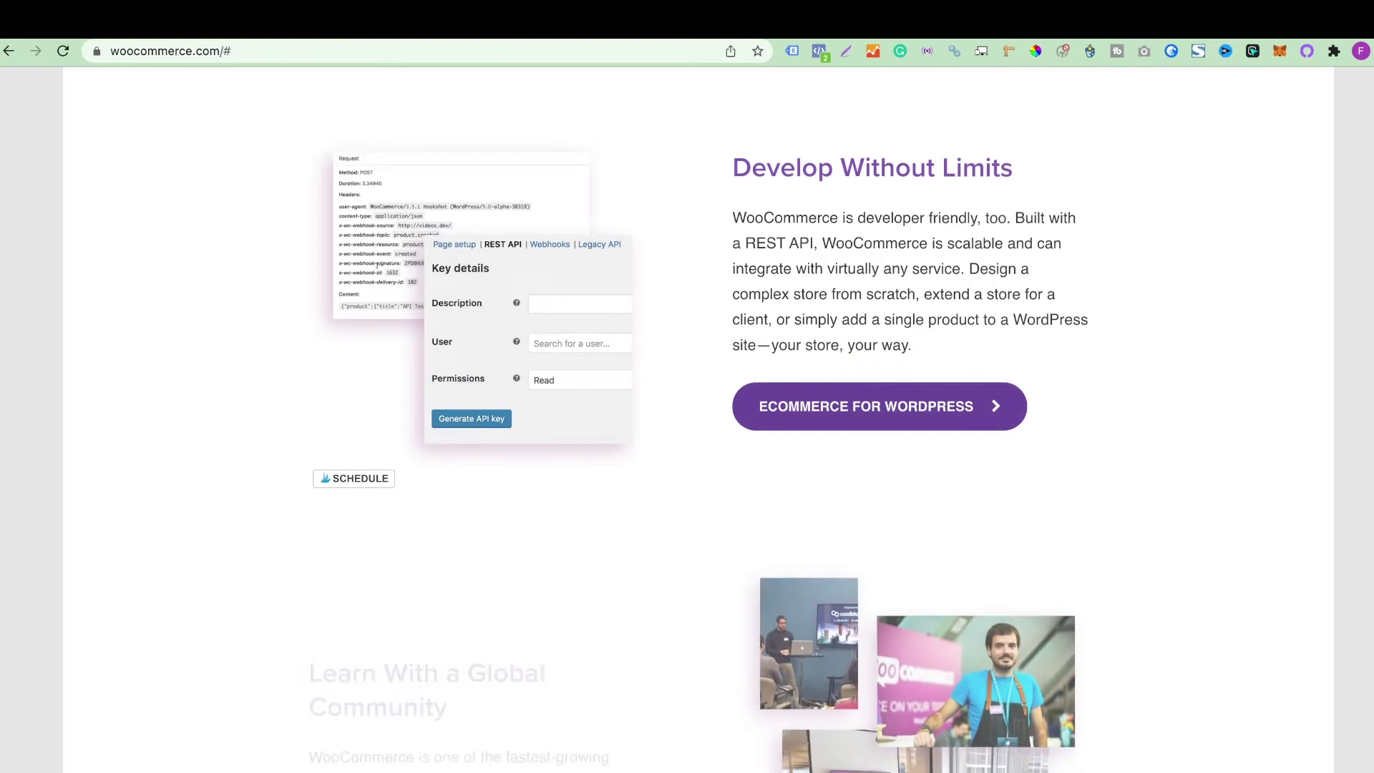
{"action": "scroll", "coordinate": [687, 419], "scroll_direction": "down", "scroll_amount": 2}
{"action": "scroll", "coordinate": [687, 419], "scroll_direction": "down", "scroll_amount": 1}
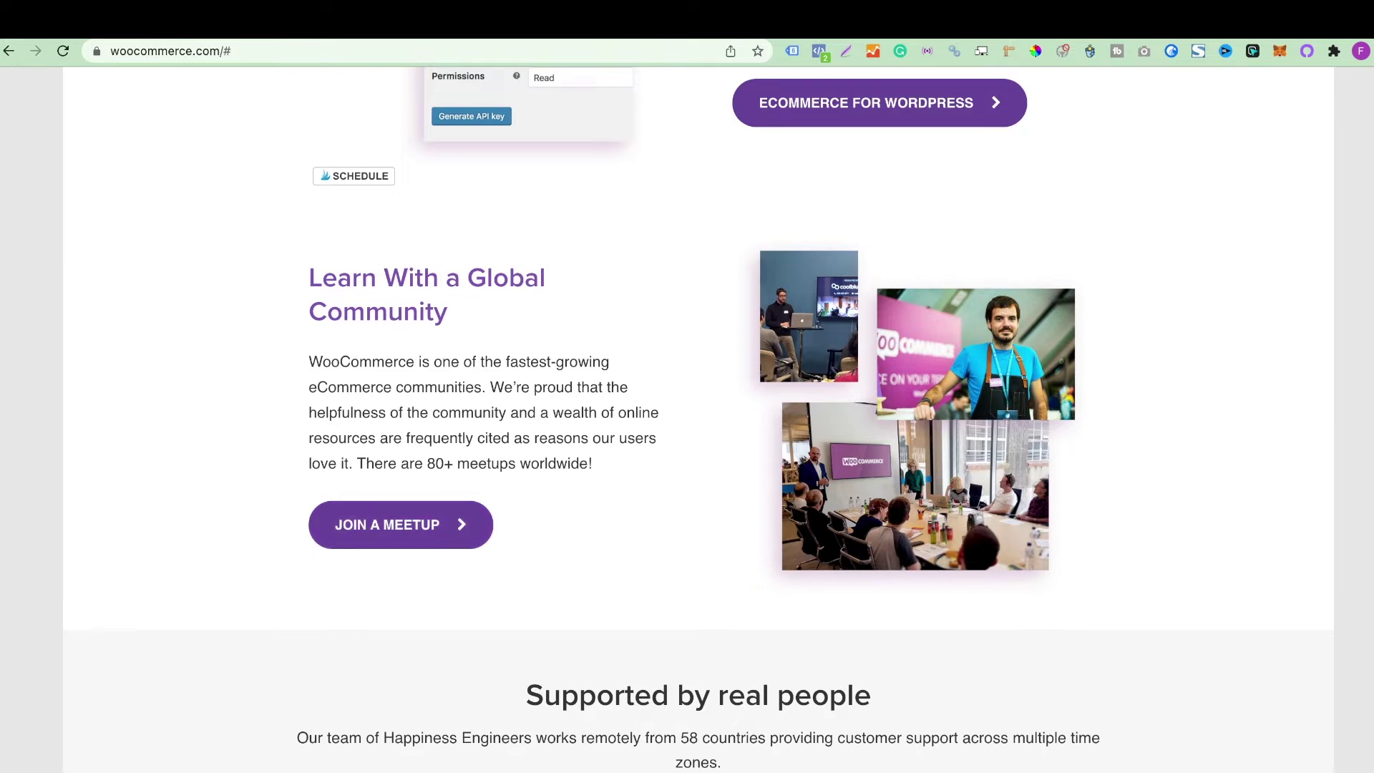
{"action": "scroll", "coordinate": [687, 419], "scroll_direction": "up", "scroll_amount": 1}
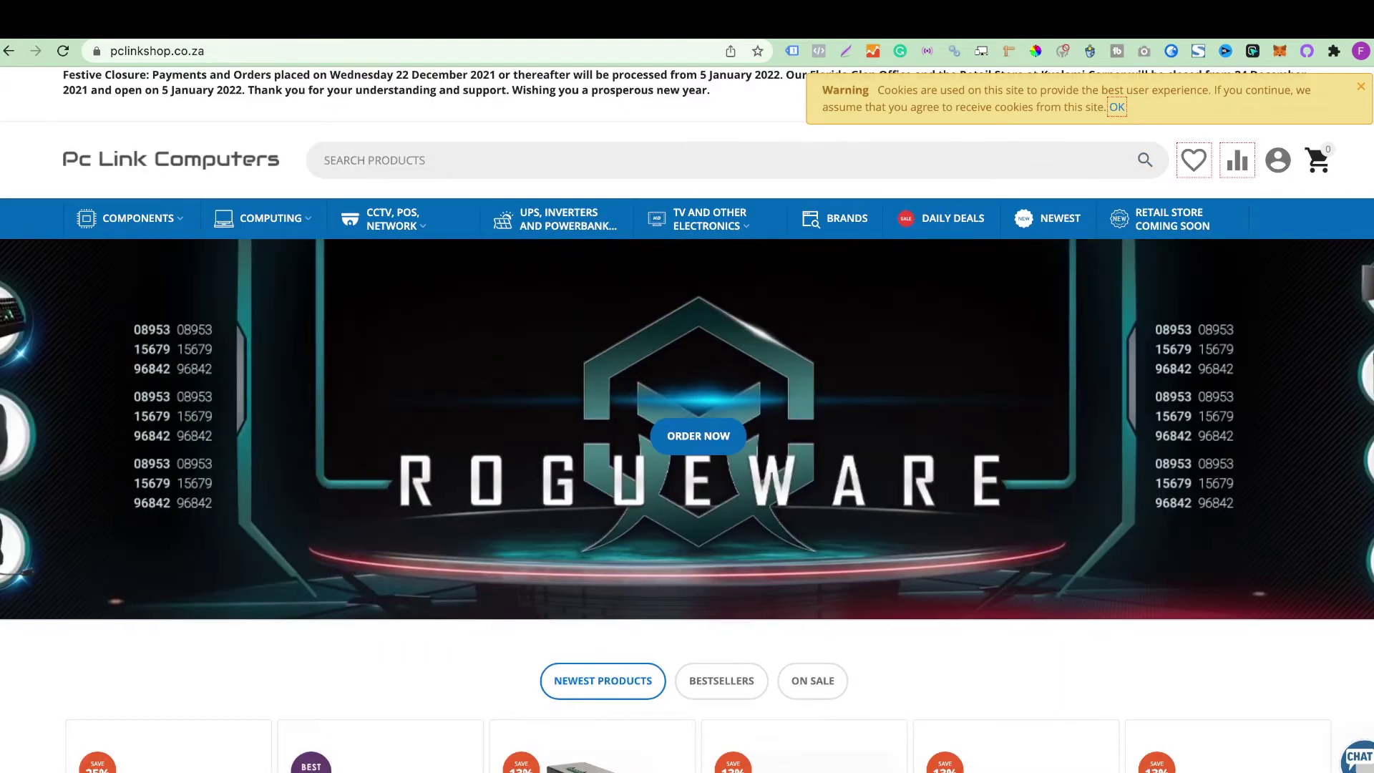
{"action": "scroll", "coordinate": [688, 419], "scroll_direction": "down", "scroll_amount": 3}
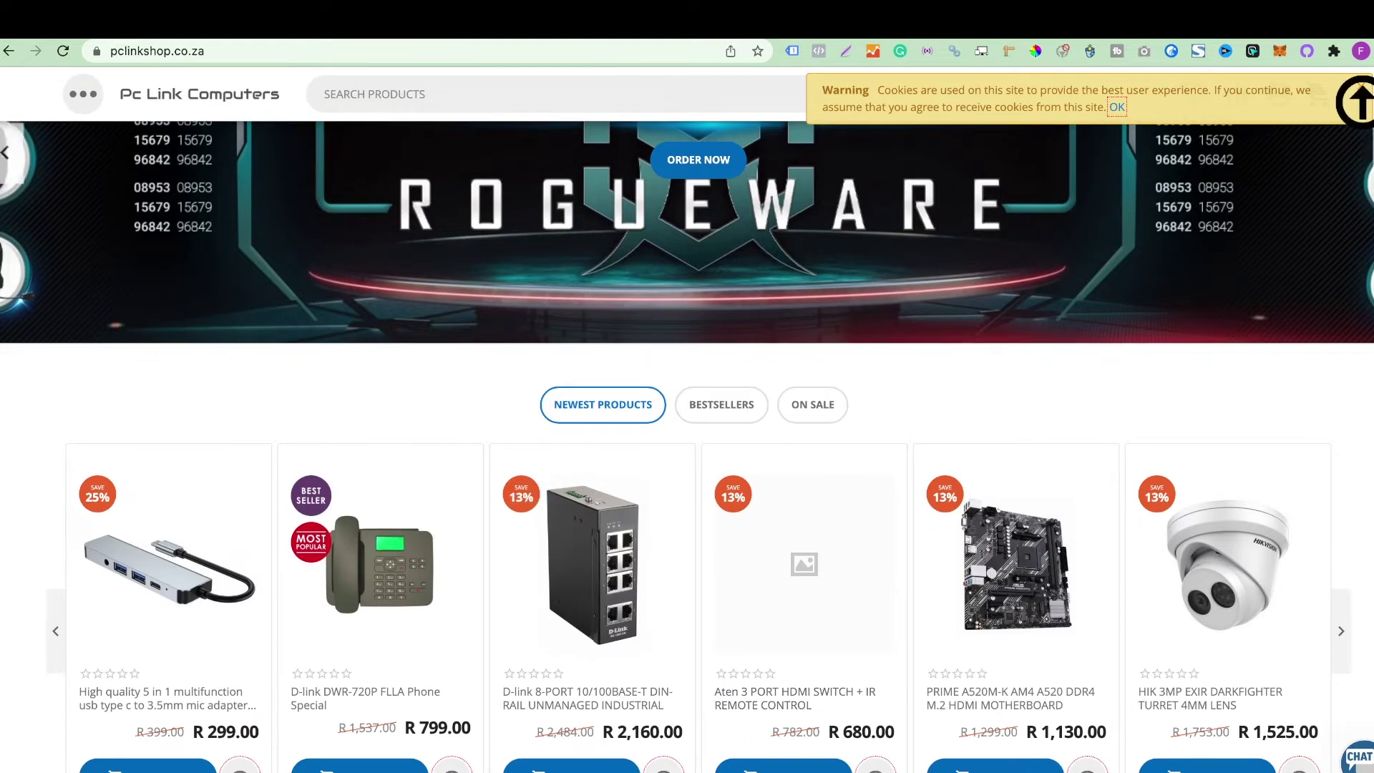
{"action": "scroll", "coordinate": [591, 538], "scroll_direction": "down", "scroll_amount": 5}
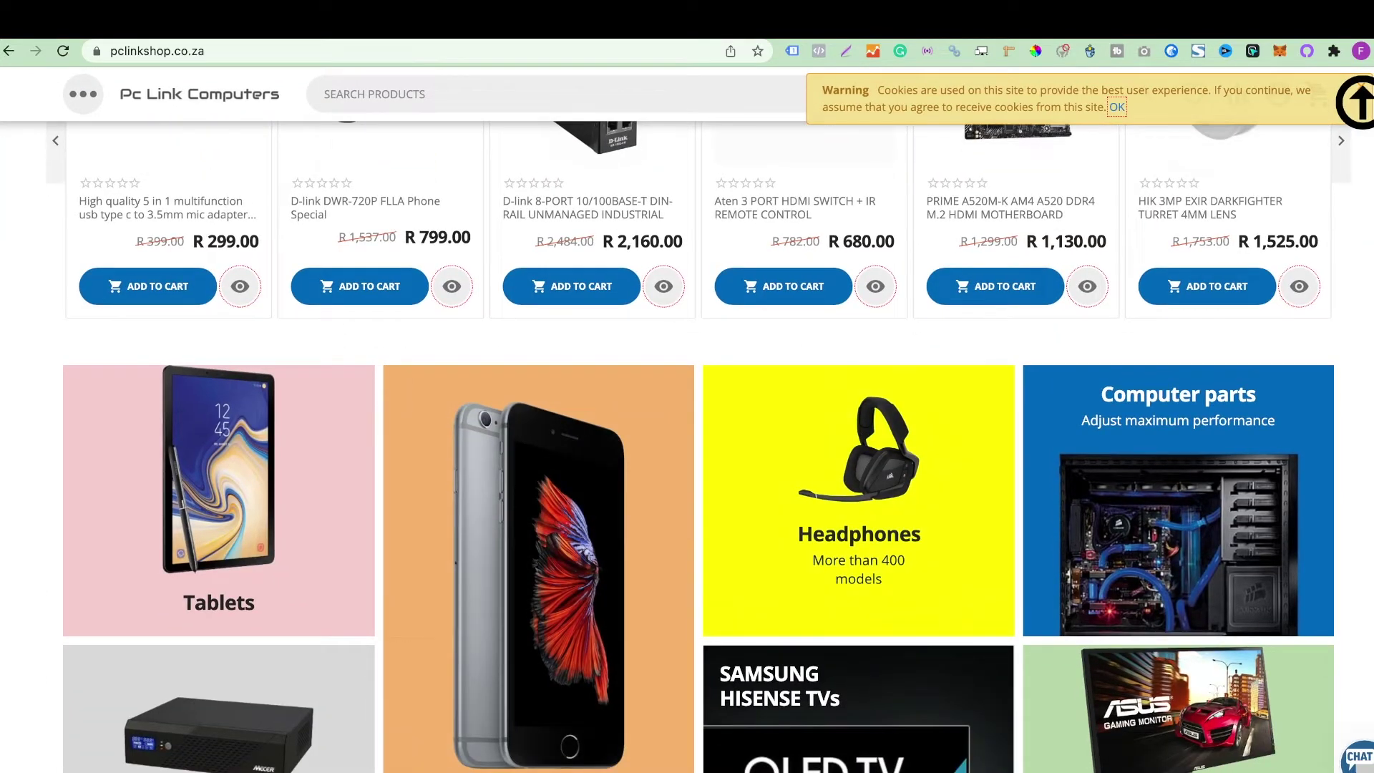
{"action": "scroll", "coordinate": [698, 447], "scroll_direction": "down", "scroll_amount": 3}
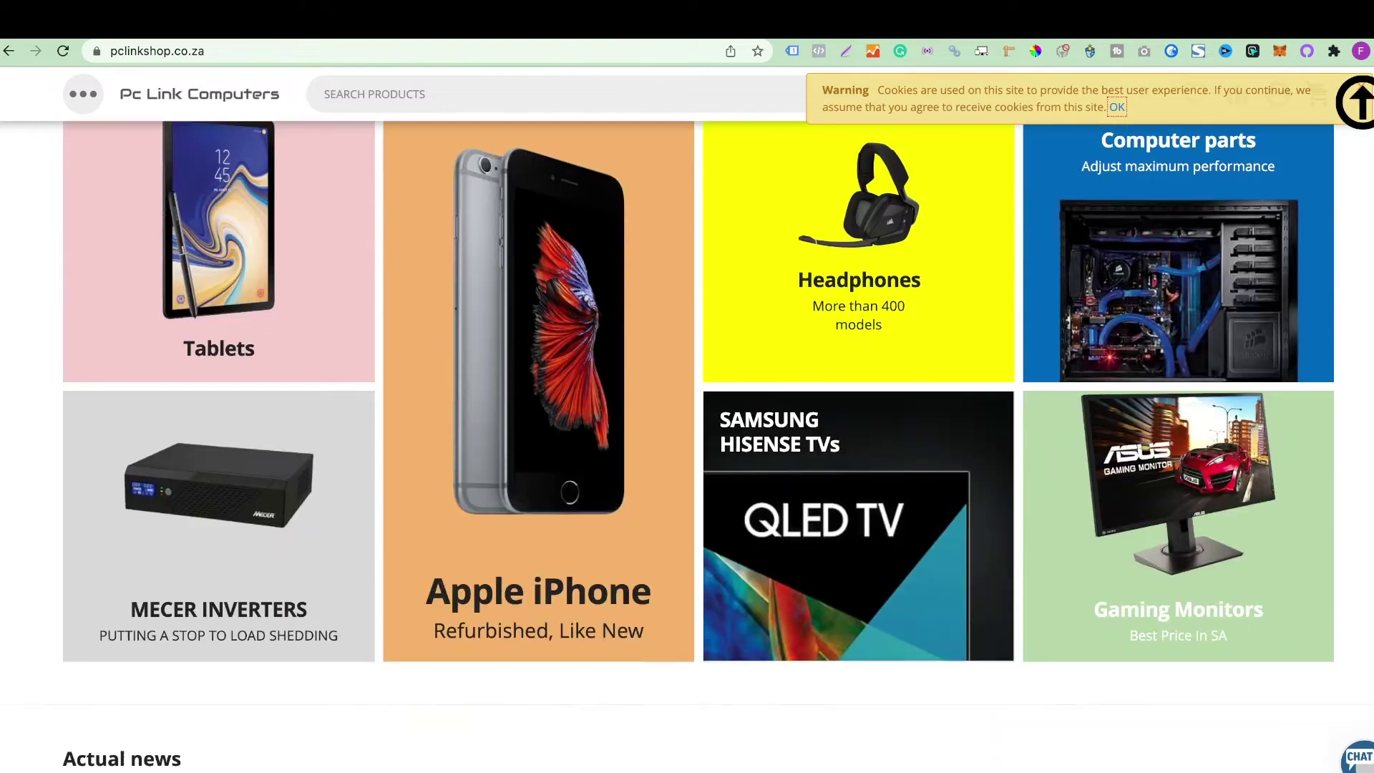
{"action": "scroll", "coordinate": [698, 447], "scroll_direction": "down", "scroll_amount": 2}
{"action": "scroll", "coordinate": [699, 446], "scroll_direction": "down", "scroll_amount": 2}
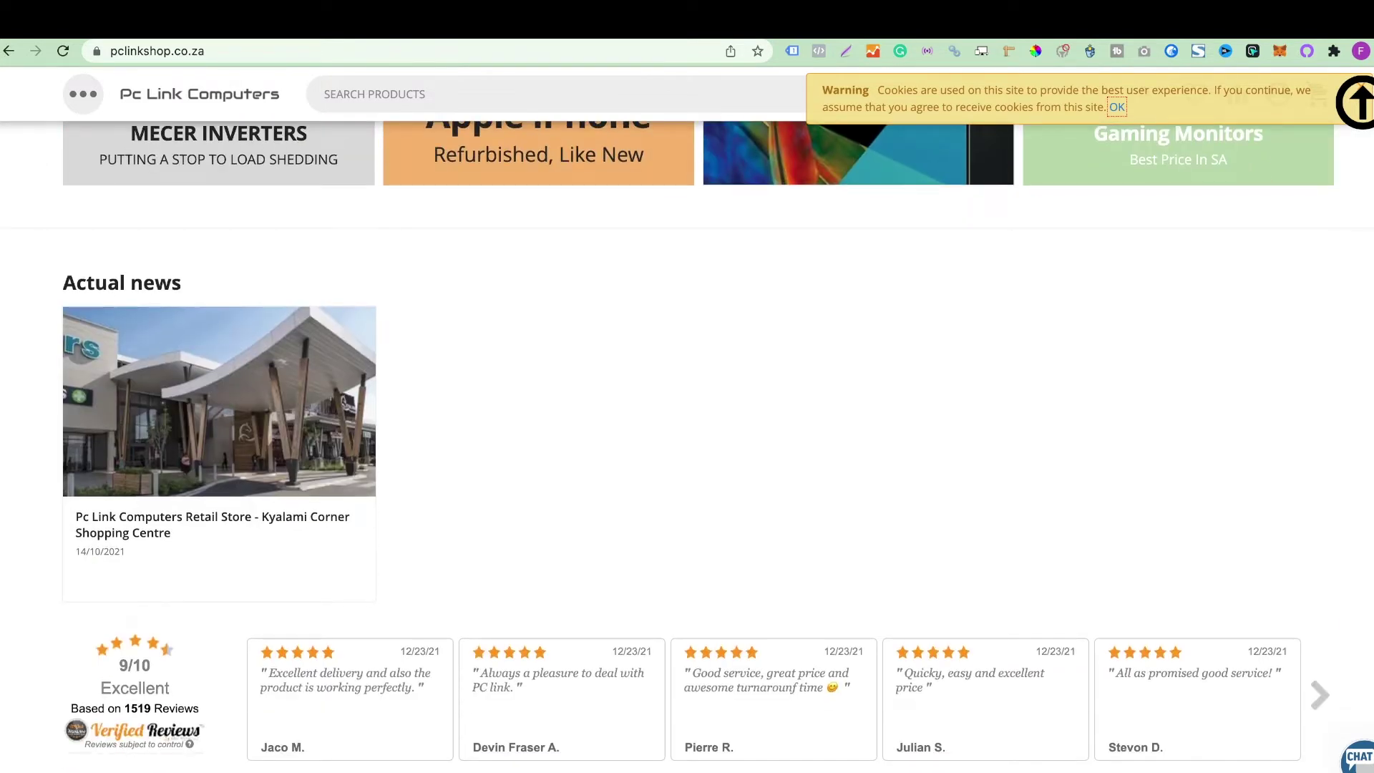
{"action": "scroll", "coordinate": [698, 448], "scroll_direction": "down", "scroll_amount": 2}
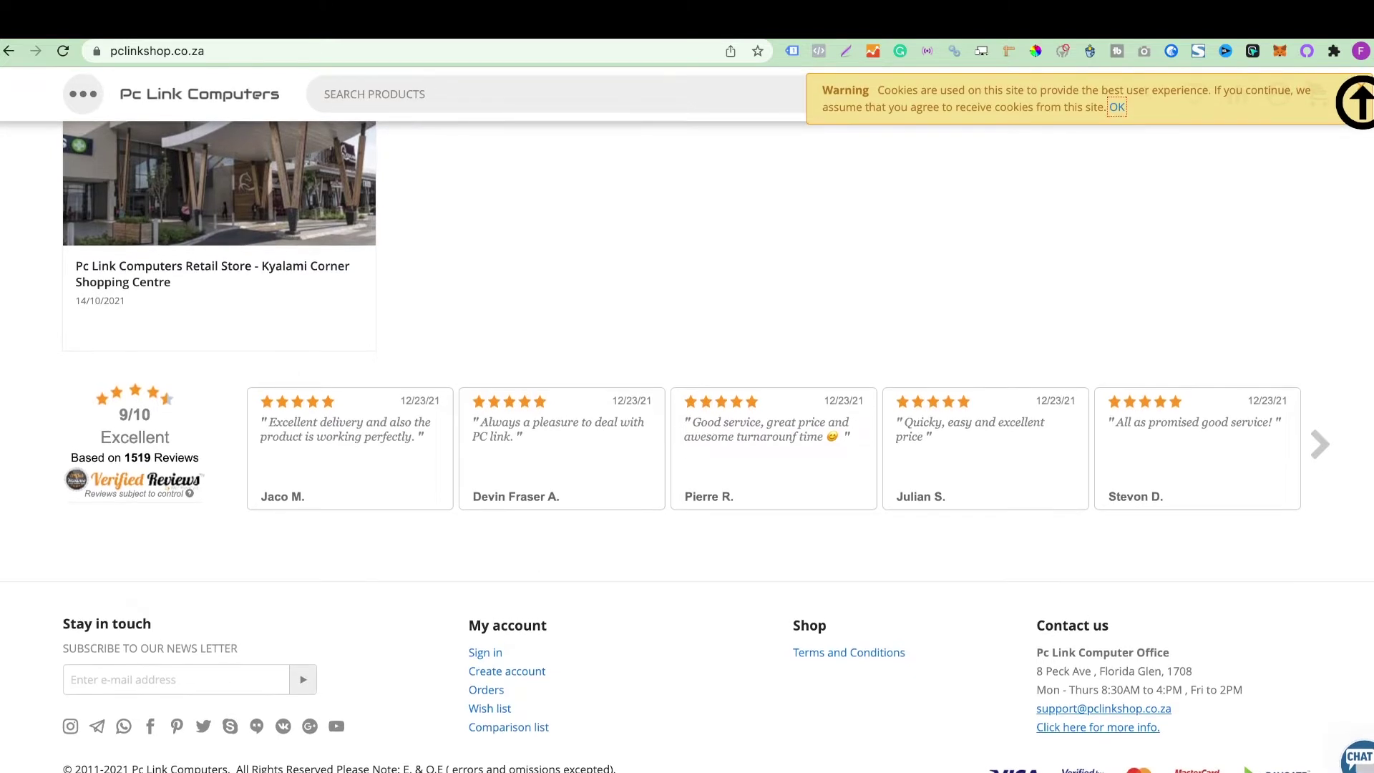
{"action": "scroll", "coordinate": [699, 447], "scroll_direction": "up", "scroll_amount": 4}
{"action": "scroll", "coordinate": [698, 447], "scroll_direction": "up", "scroll_amount": 3}
{"action": "scroll", "coordinate": [699, 448], "scroll_direction": "up", "scroll_amount": 1}
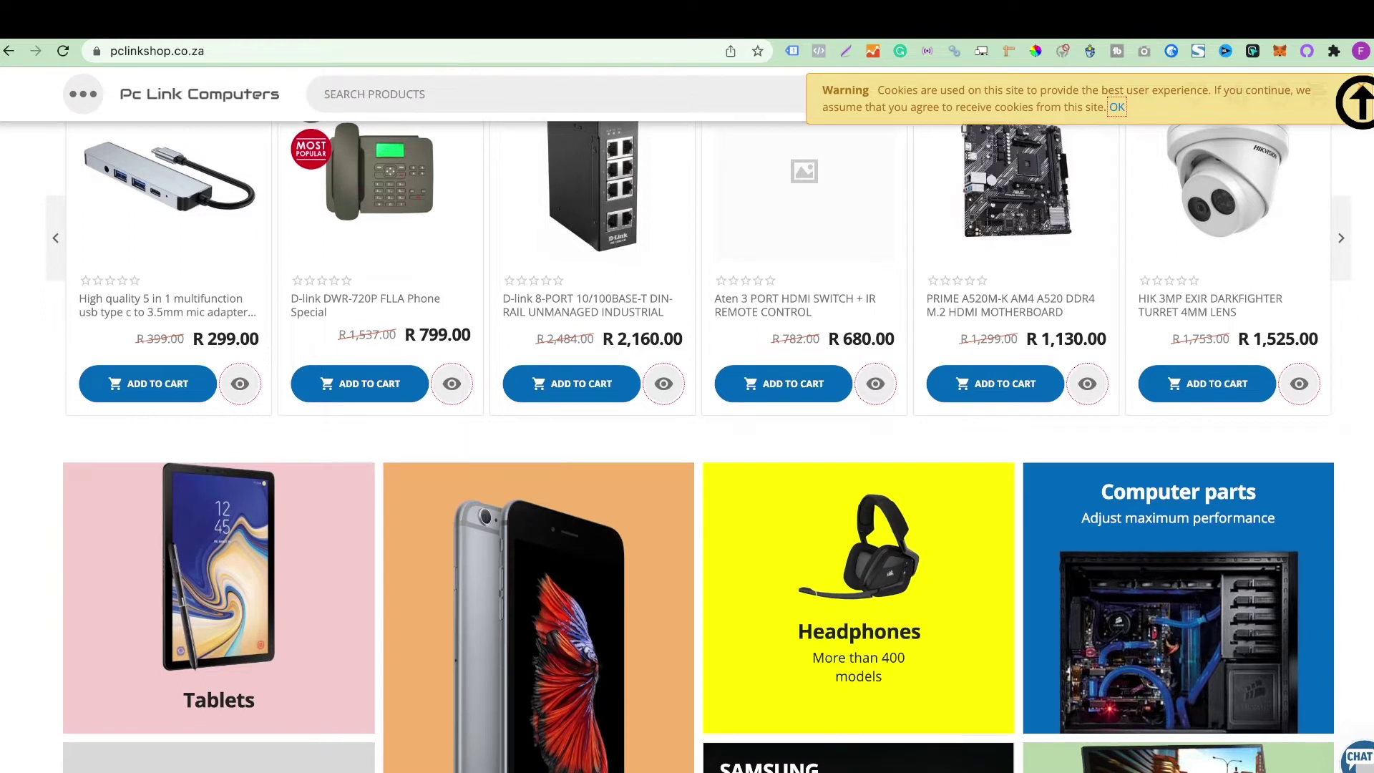
{"action": "scroll", "coordinate": [644, 472], "scroll_direction": "up", "scroll_amount": 1}
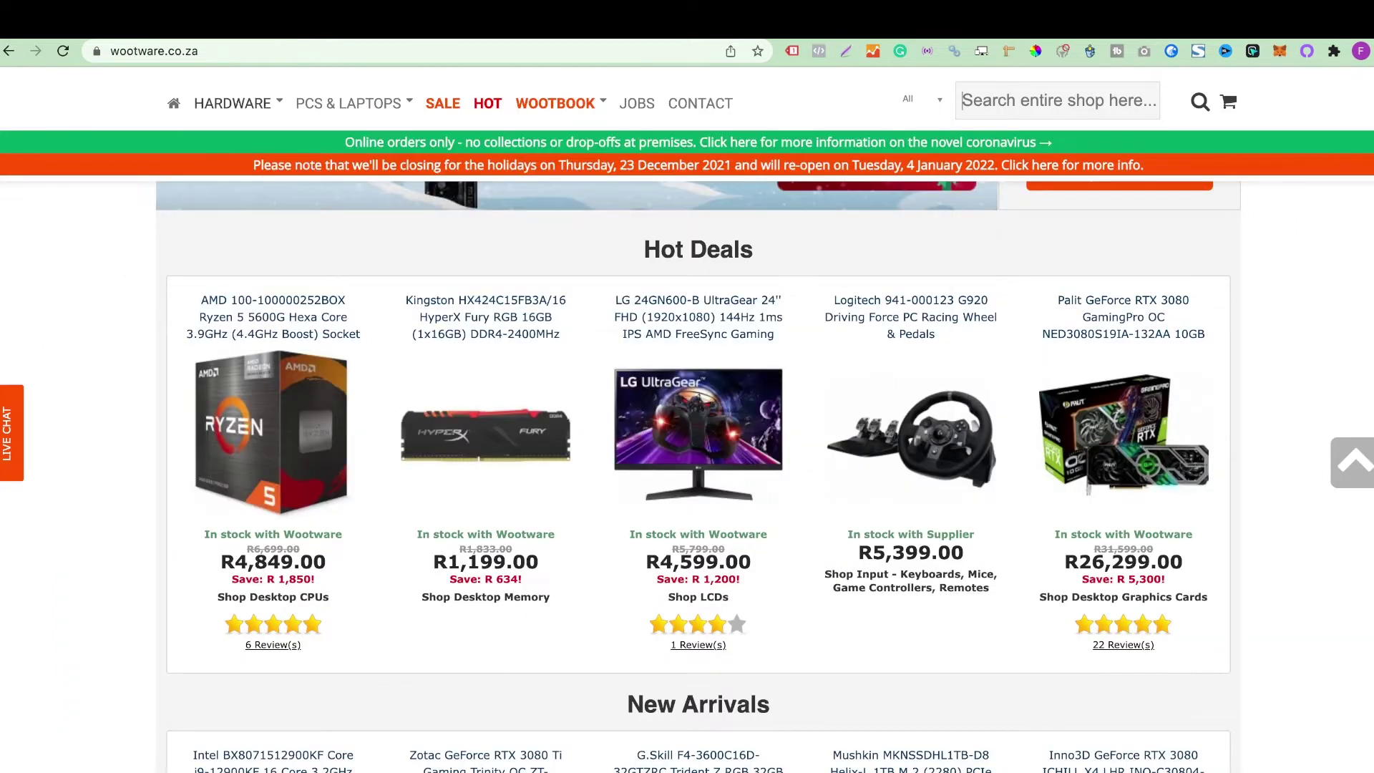
{"action": "scroll", "coordinate": [698, 477], "scroll_direction": "down", "scroll_amount": 1}
{"action": "scroll", "coordinate": [698, 476], "scroll_direction": "down", "scroll_amount": 1}
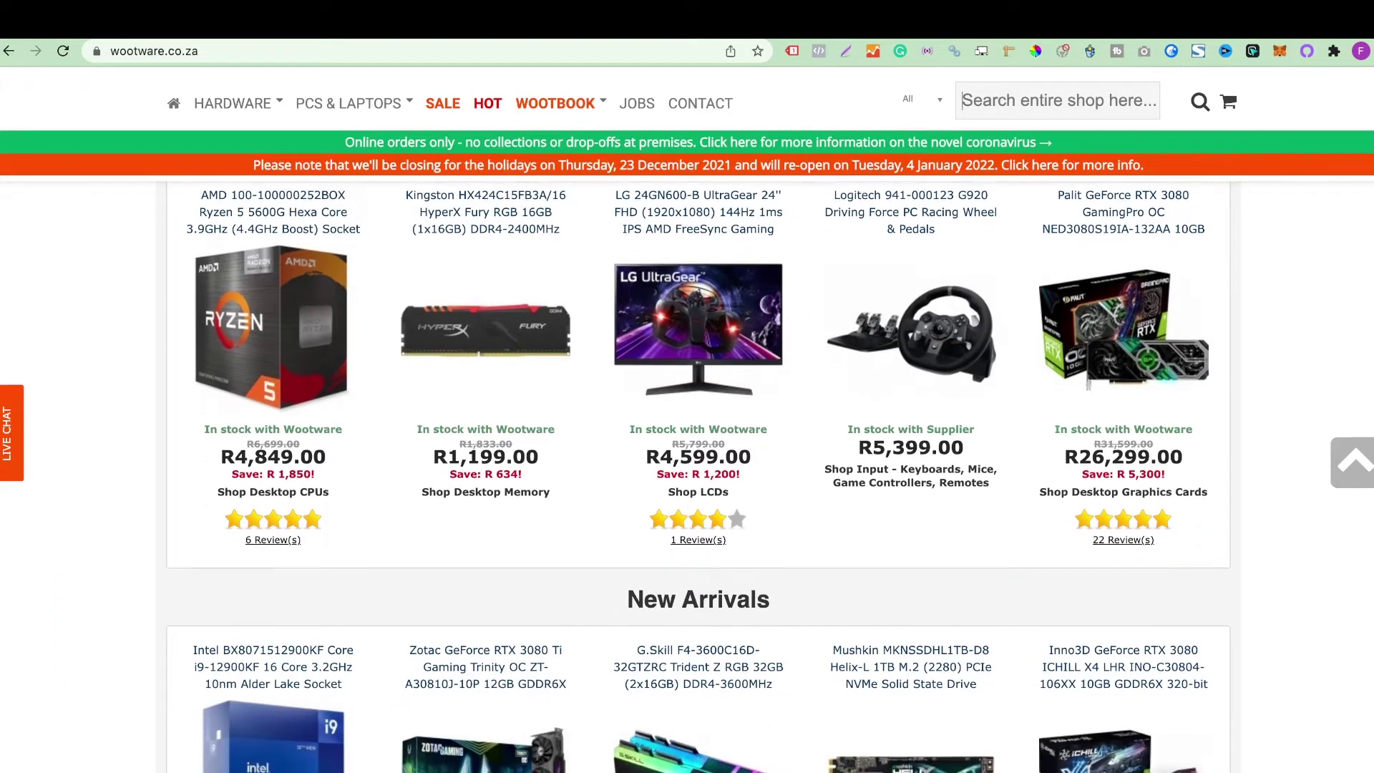
{"action": "scroll", "coordinate": [698, 477], "scroll_direction": "down", "scroll_amount": 3}
{"action": "scroll", "coordinate": [698, 477], "scroll_direction": "down", "scroll_amount": 2}
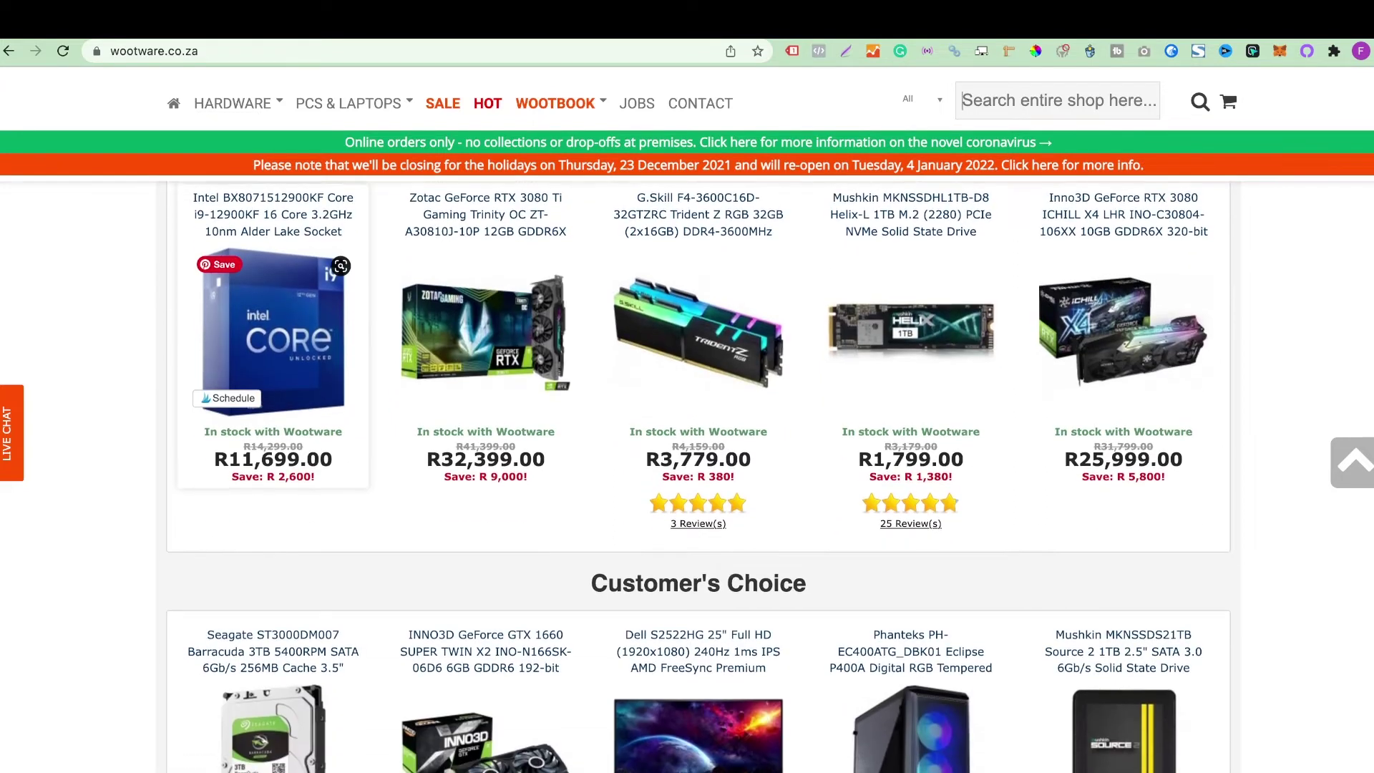
{"action": "scroll", "coordinate": [697, 602], "scroll_direction": "down", "scroll_amount": 2}
{"action": "scroll", "coordinate": [698, 601], "scroll_direction": "down", "scroll_amount": 1}
{"action": "scroll", "coordinate": [698, 601], "scroll_direction": "down", "scroll_amount": 3}
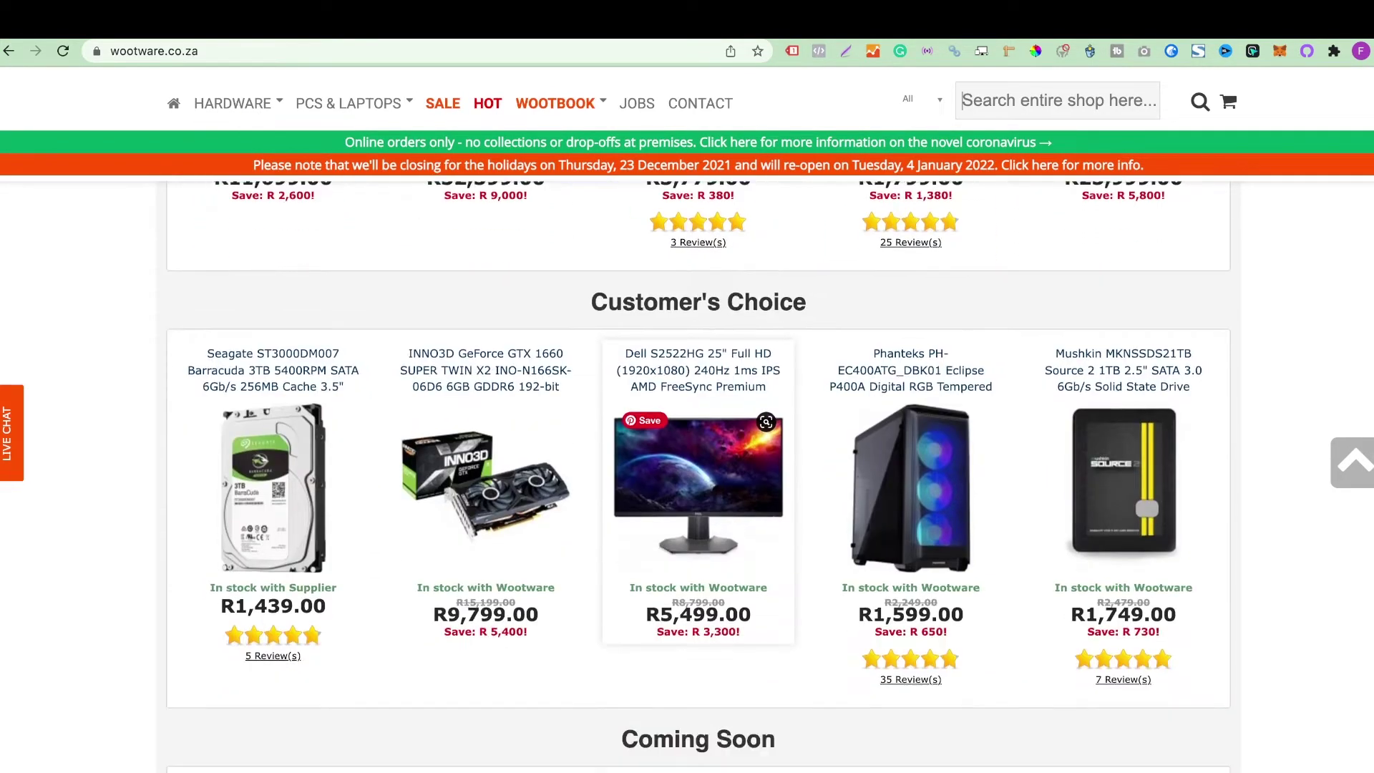
{"action": "scroll", "coordinate": [699, 601], "scroll_direction": "down", "scroll_amount": 1}
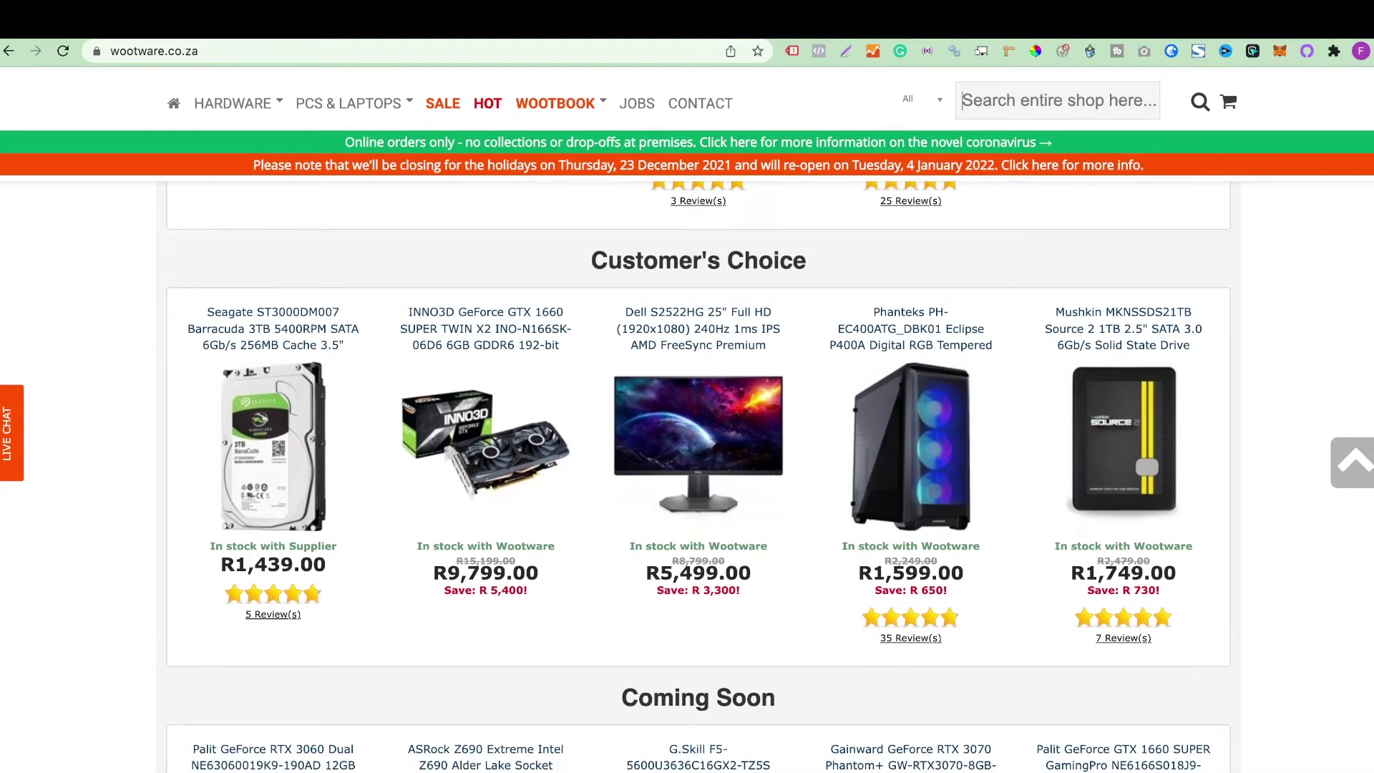
{"action": "scroll", "coordinate": [698, 644], "scroll_direction": "down", "scroll_amount": 3}
{"action": "scroll", "coordinate": [698, 644], "scroll_direction": "down", "scroll_amount": 8}
{"action": "scroll", "coordinate": [698, 645], "scroll_direction": "down", "scroll_amount": 1}
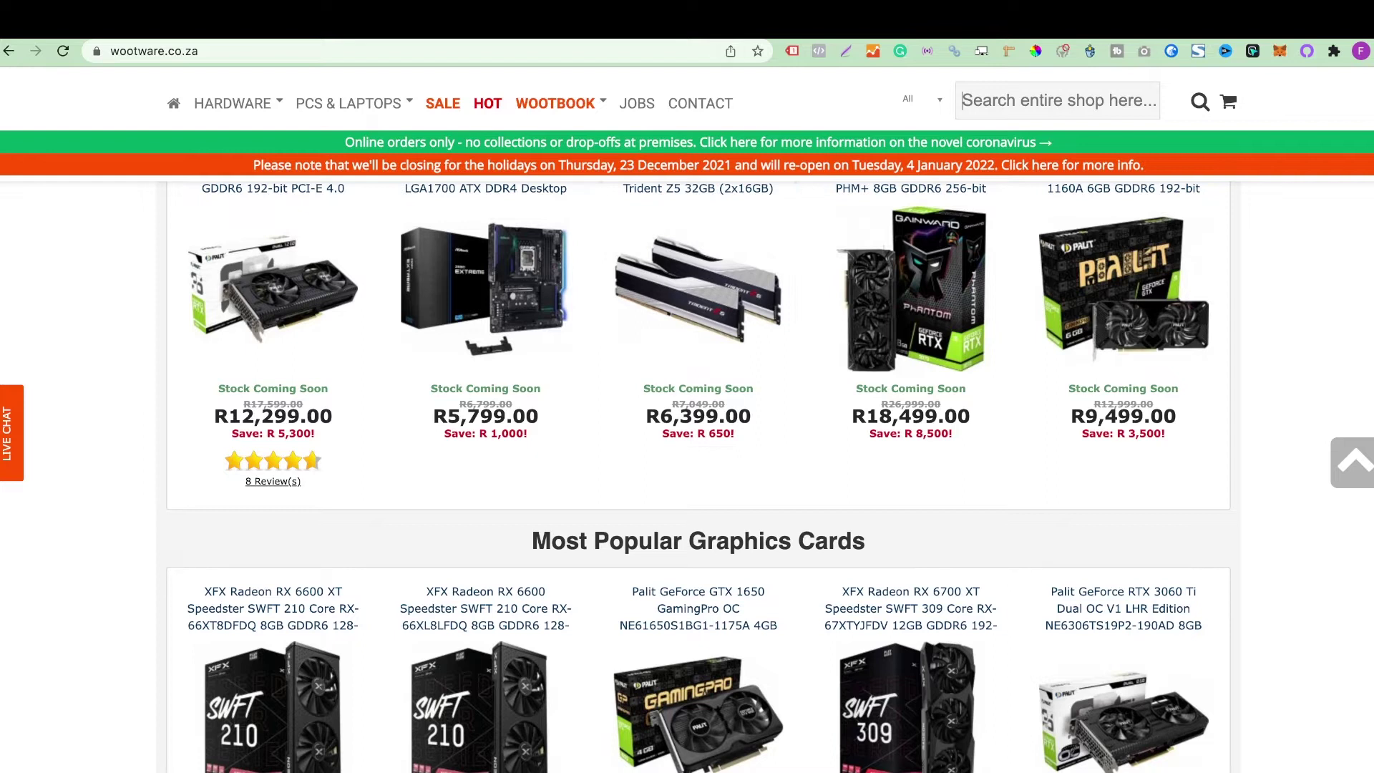
{"action": "scroll", "coordinate": [698, 430], "scroll_direction": "down", "scroll_amount": 3}
{"action": "scroll", "coordinate": [699, 429], "scroll_direction": "down", "scroll_amount": 3}
{"action": "scroll", "coordinate": [698, 430], "scroll_direction": "down", "scroll_amount": 6}
{"action": "scroll", "coordinate": [698, 473], "scroll_direction": "down", "scroll_amount": 2}
{"action": "scroll", "coordinate": [699, 473], "scroll_direction": "down", "scroll_amount": 1}
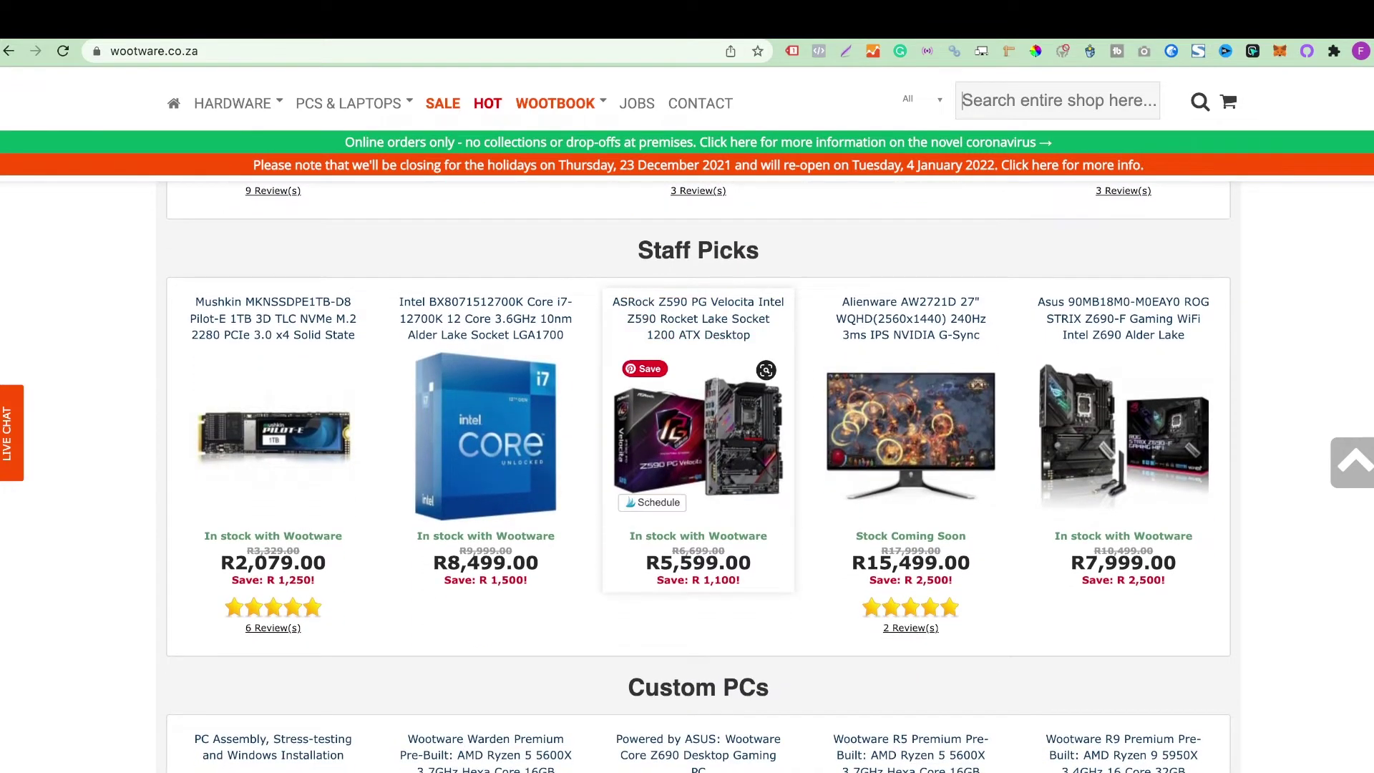
{"action": "scroll", "coordinate": [698, 473], "scroll_direction": "down", "scroll_amount": 2}
{"action": "scroll", "coordinate": [698, 473], "scroll_direction": "down", "scroll_amount": 2}
{"action": "scroll", "coordinate": [698, 473], "scroll_direction": "down", "scroll_amount": 3}
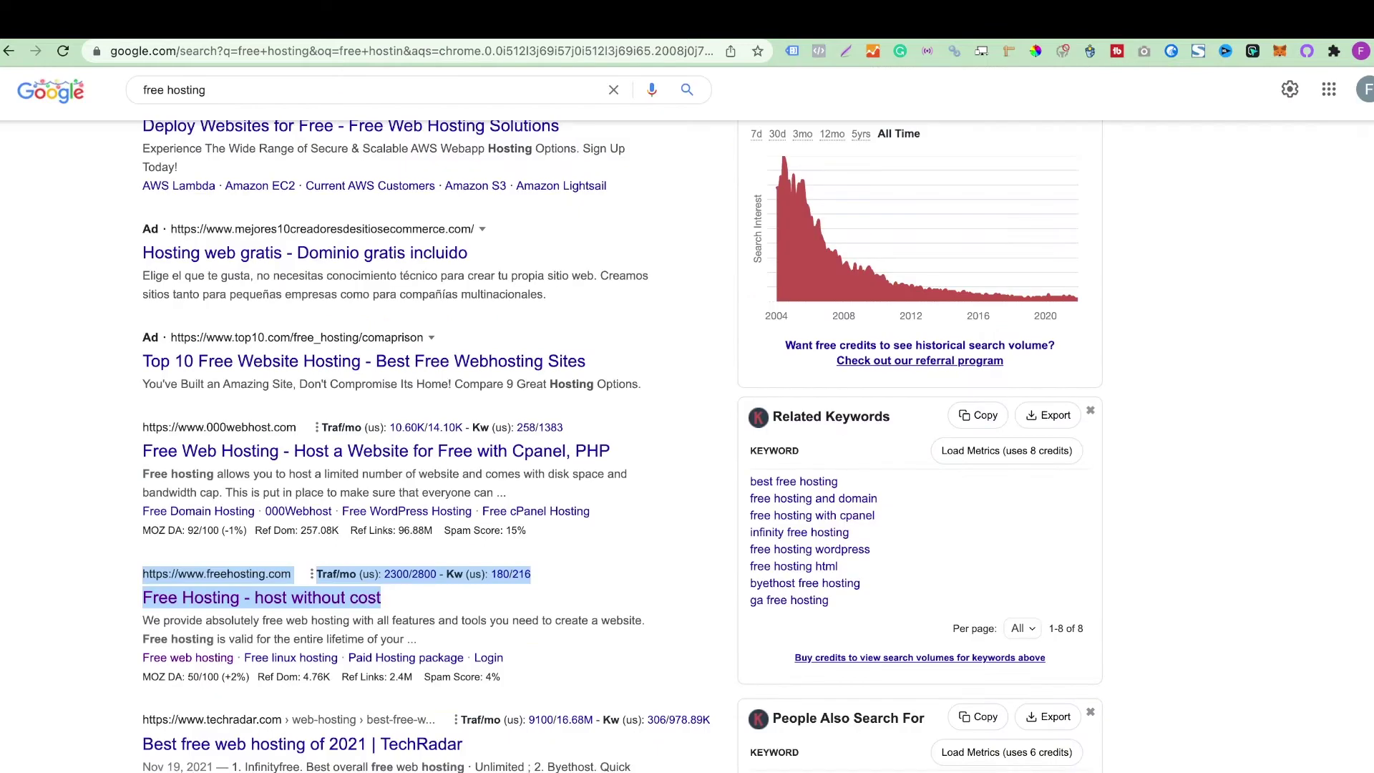
{"action": "scroll", "coordinate": [261, 467], "scroll_direction": "down", "scroll_amount": 2}
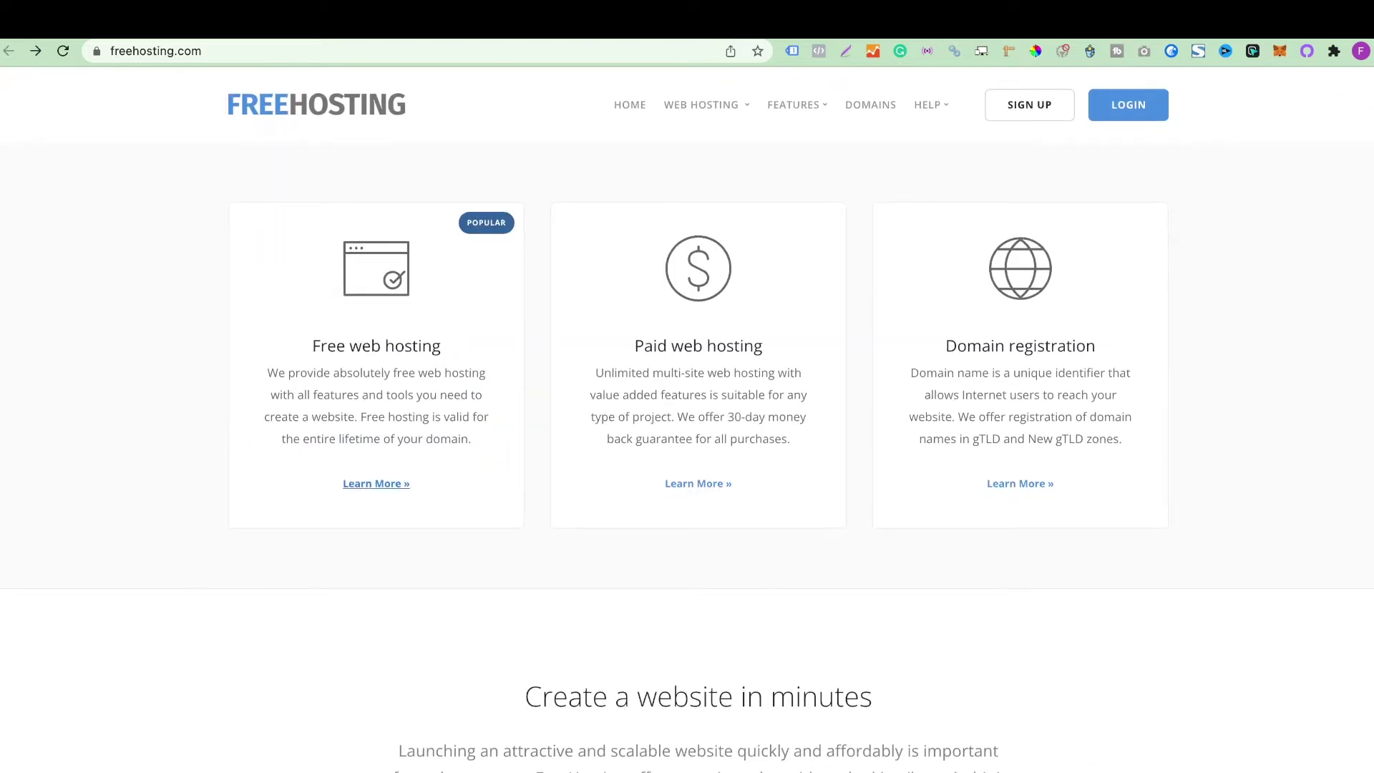
Step: Start FreeHosting.com's free hosting sign-up and choose to transfer an existing domain
{"action": "left_click", "coordinate": [376, 484]}
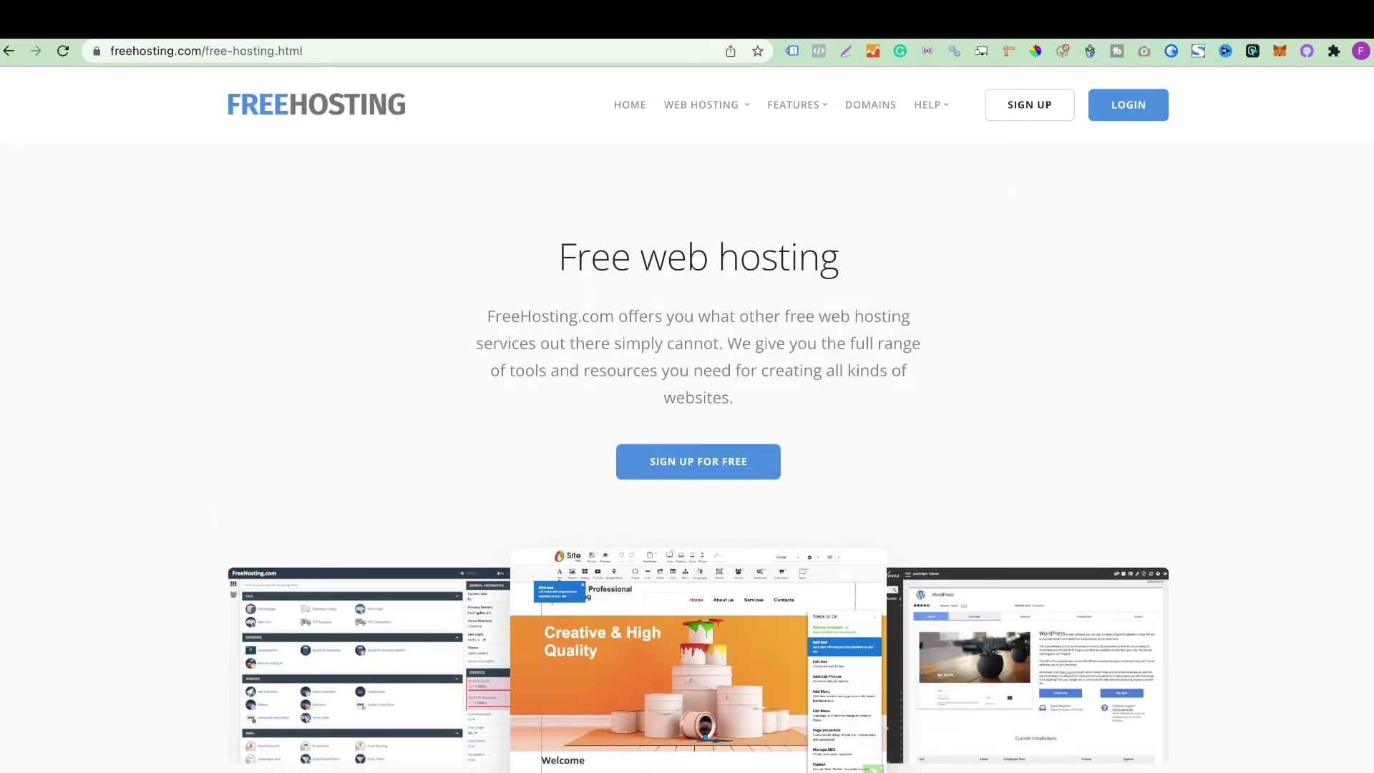
{"action": "left_click", "coordinate": [698, 461]}
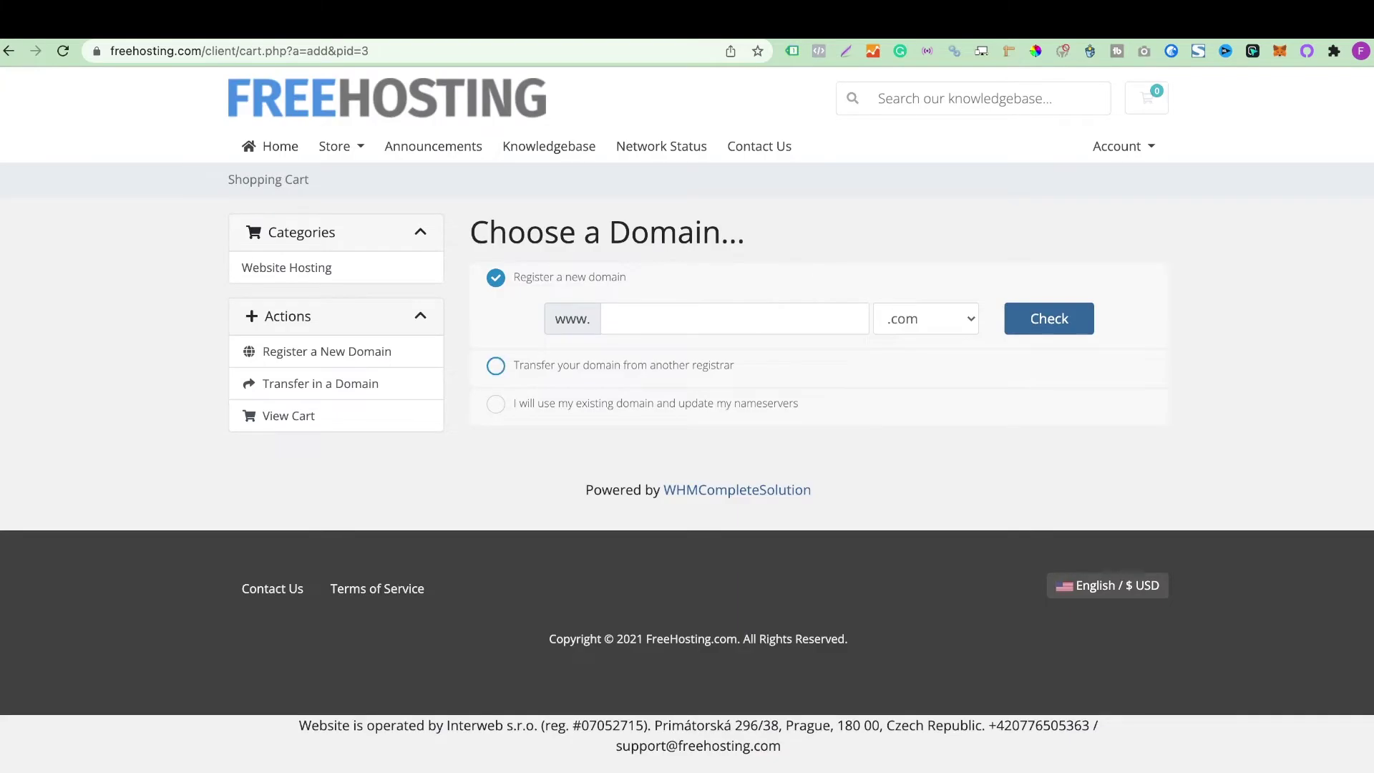
{"action": "left_click", "coordinate": [495, 365]}
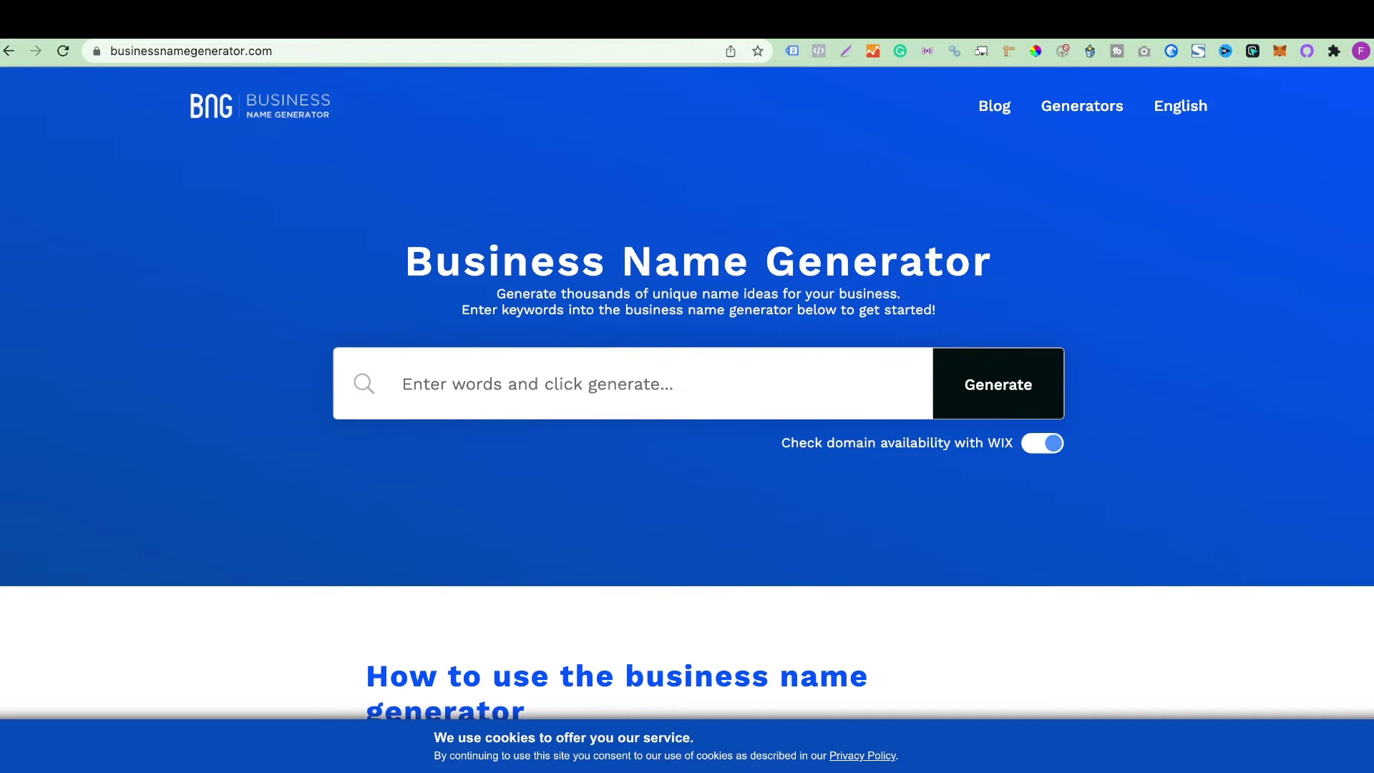
{"action": "type", "text": "ahoip"}
Step: Generate business name ideas for the keyword 'shop' and dismiss the Wix Logo Maker popup
{"action": "key", "text": "BackSpace"}
{"action": "key", "text": "BackSpace"}
{"action": "key", "text": "BackSpace"}
{"action": "key", "text": "BackSpace"}
{"action": "key", "text": "BackSpace"}
{"action": "key", "text": "BackSpace"}
{"action": "type", "text": "shop"}
{"action": "key", "text": "Return"}
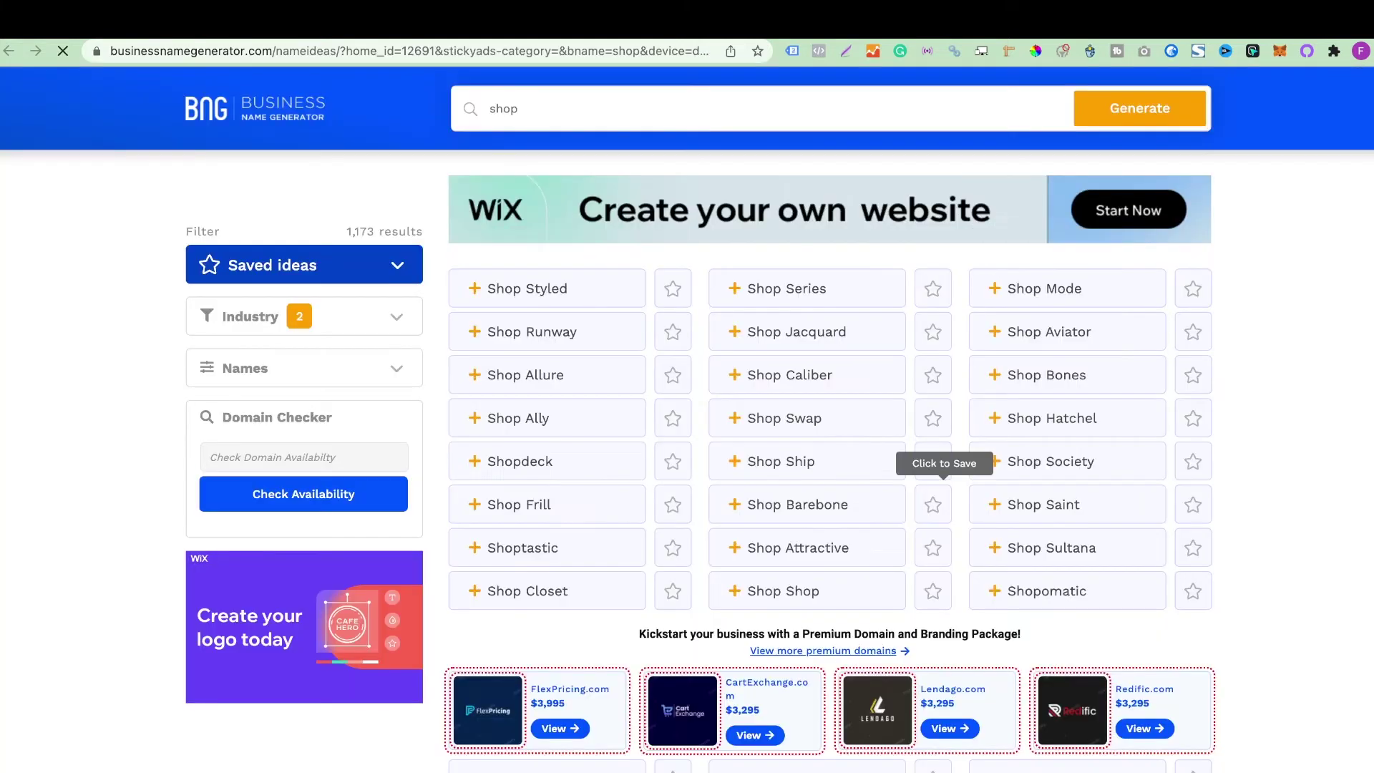
{"action": "scroll", "coordinate": [830, 462], "scroll_direction": "down", "scroll_amount": 10}
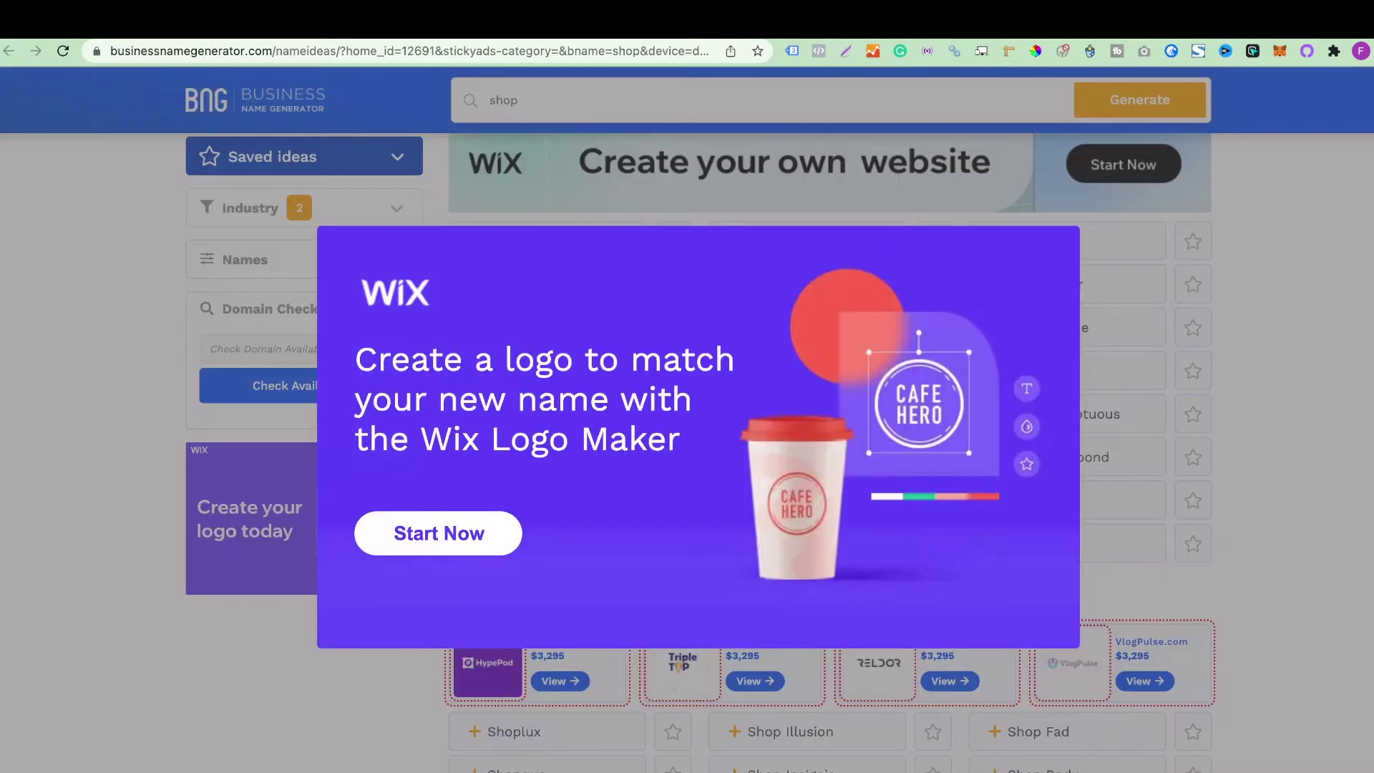
{"action": "left_click", "coordinate": [1193, 371]}
{"action": "scroll", "coordinate": [1020, 408], "scroll_direction": "up", "scroll_amount": 5}
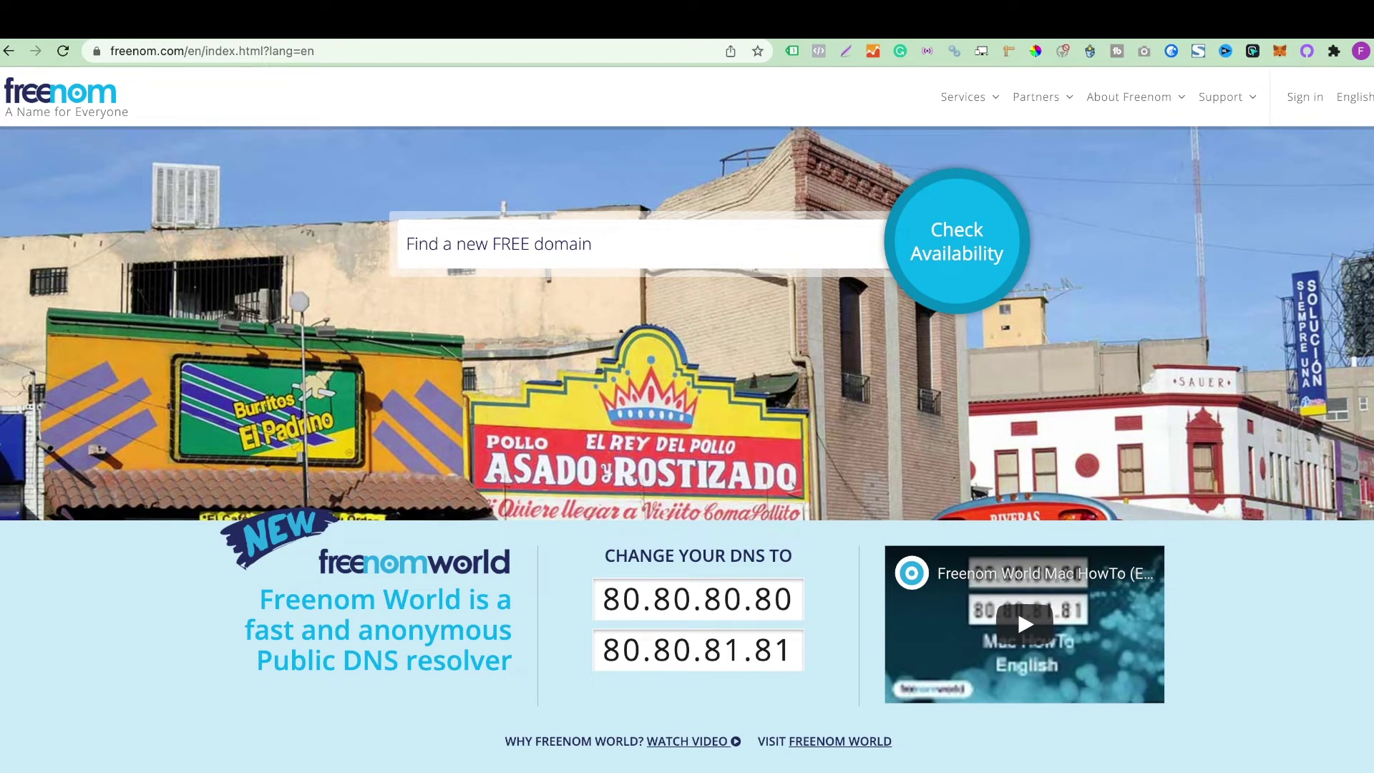
{"action": "scroll", "coordinate": [327, 193], "scroll_direction": "down", "scroll_amount": 3}
{"action": "scroll", "coordinate": [326, 194], "scroll_direction": "up", "scroll_amount": 3}
{"action": "scroll", "coordinate": [687, 430], "scroll_direction": "down", "scroll_amount": 1}
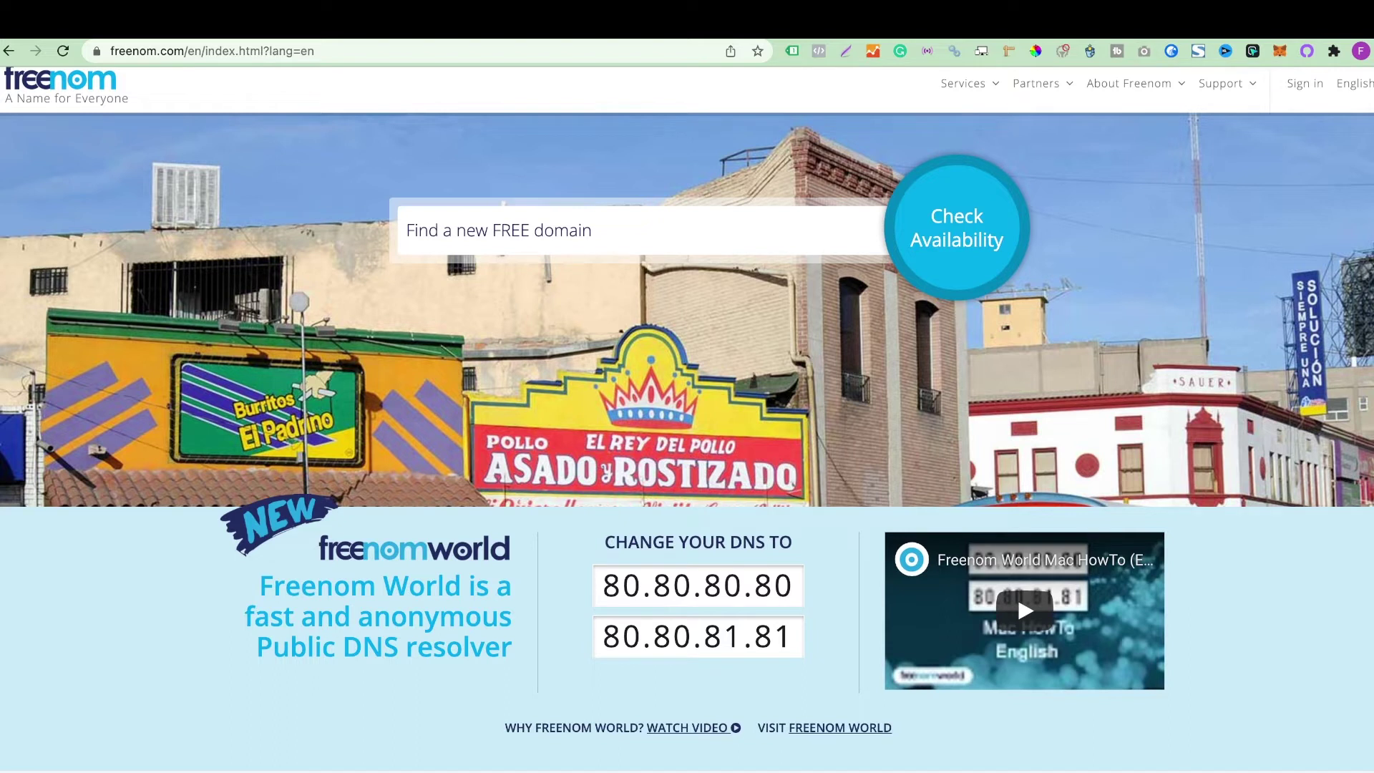
{"action": "scroll", "coordinate": [688, 429], "scroll_direction": "down", "scroll_amount": 1}
{"action": "scroll", "coordinate": [688, 430], "scroll_direction": "down", "scroll_amount": 2}
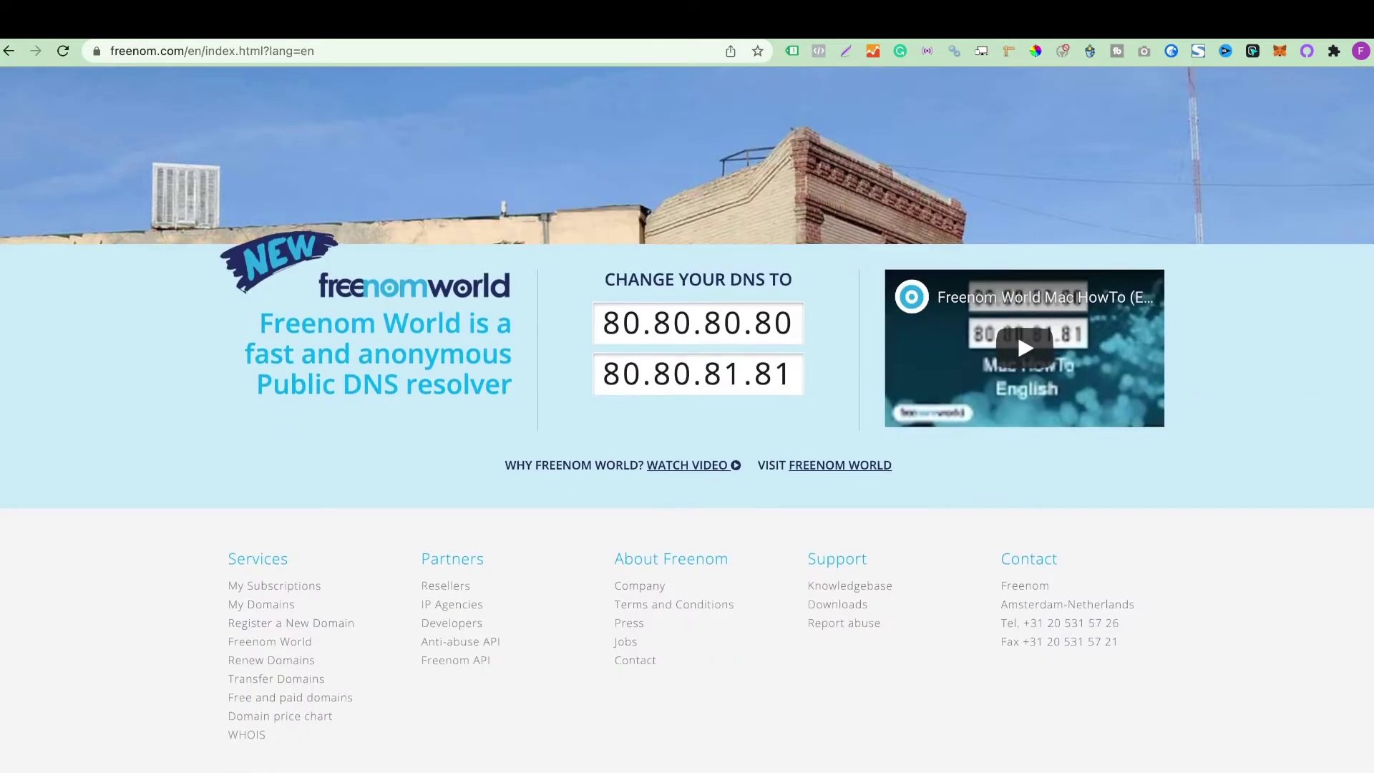
{"action": "scroll", "coordinate": [687, 430], "scroll_direction": "down", "scroll_amount": 1}
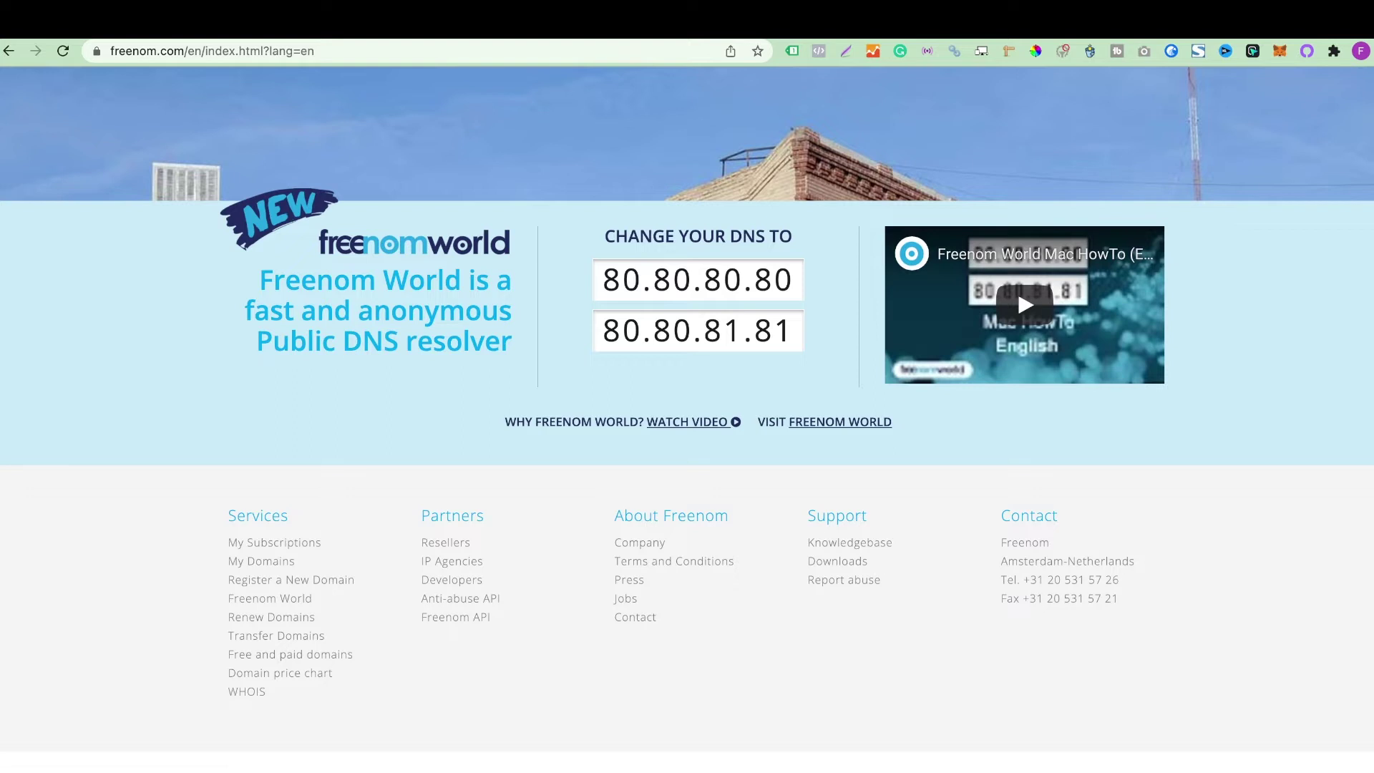
{"action": "scroll", "coordinate": [687, 430], "scroll_direction": "up", "scroll_amount": 3}
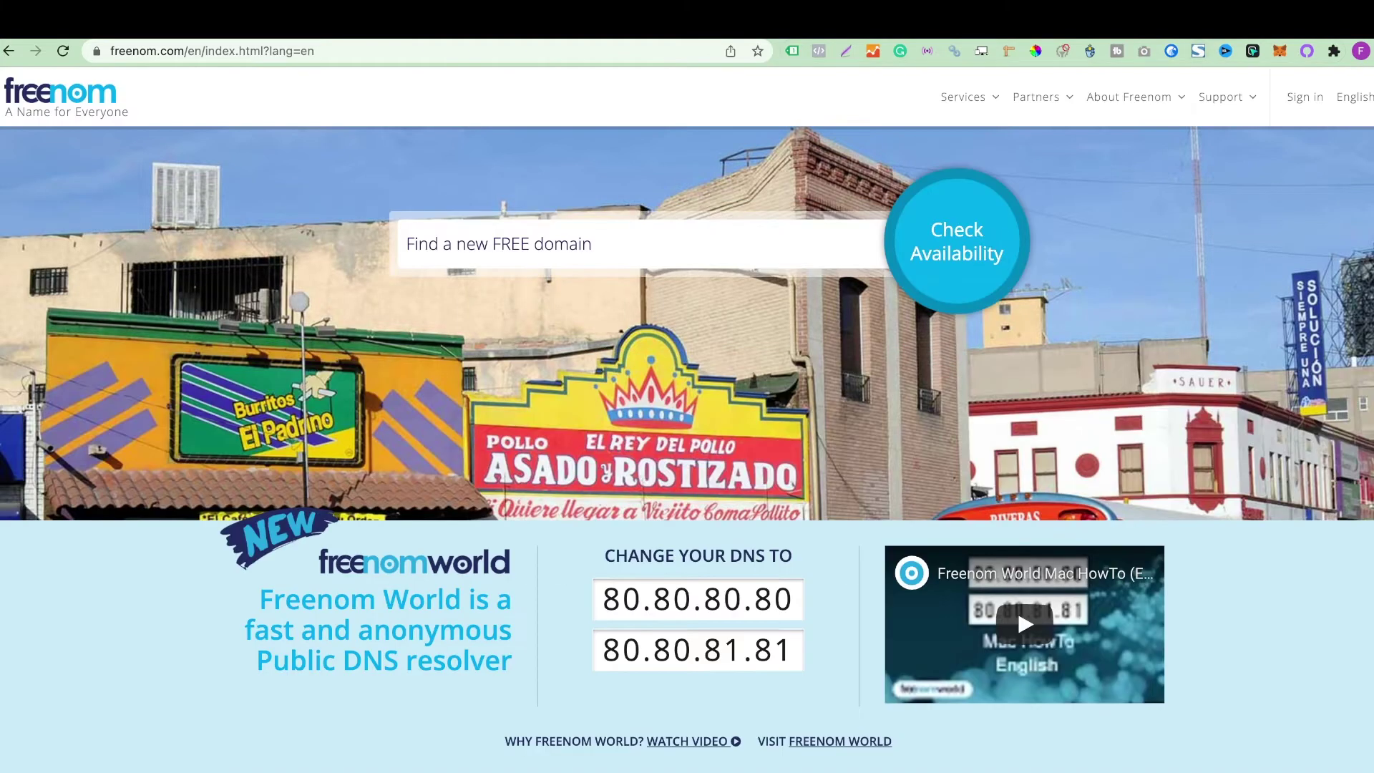
{"action": "left_click", "coordinate": [1117, 151]}
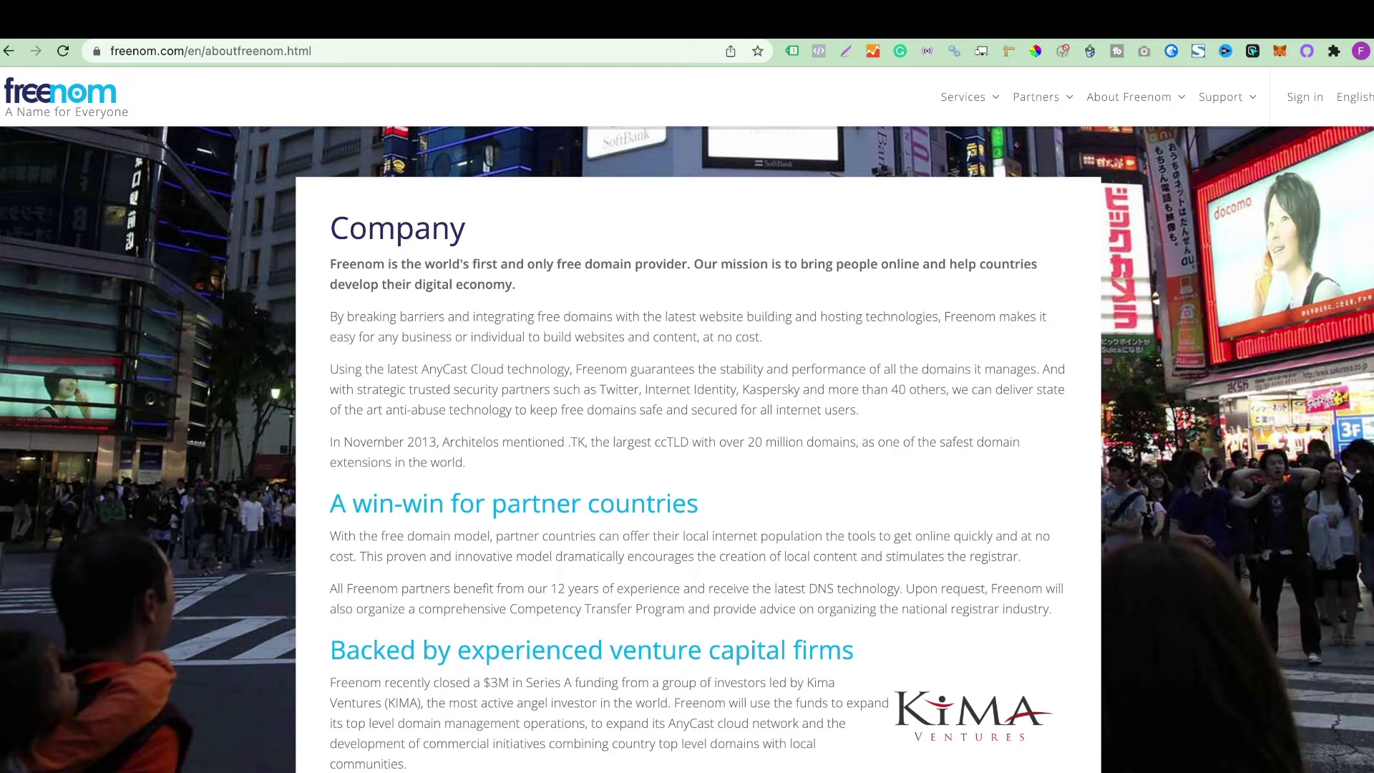
{"action": "key", "text": "alt+Left"}
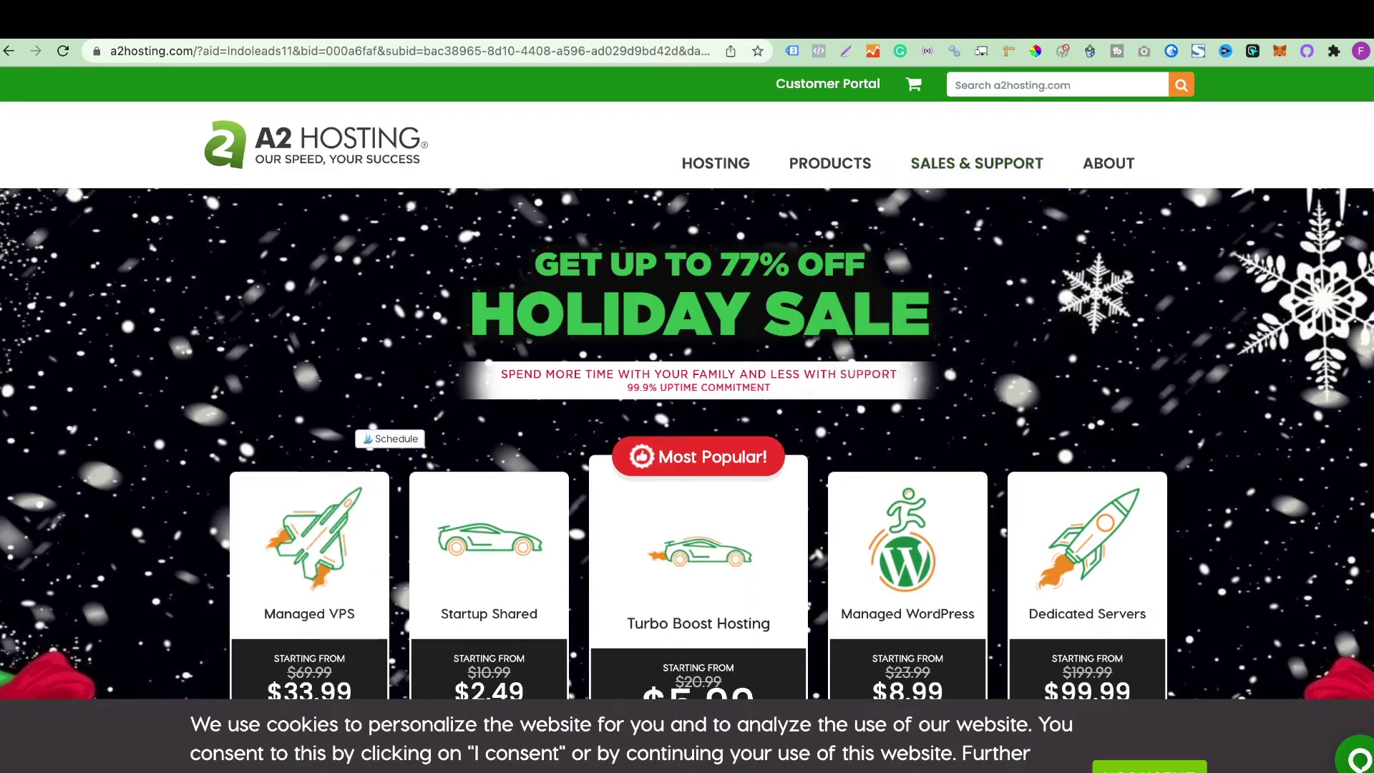
{"action": "mouse_move", "coordinate": [310, 537]}
{"action": "scroll", "coordinate": [687, 429], "scroll_direction": "down", "scroll_amount": 1}
{"action": "scroll", "coordinate": [687, 430], "scroll_direction": "down", "scroll_amount": 1}
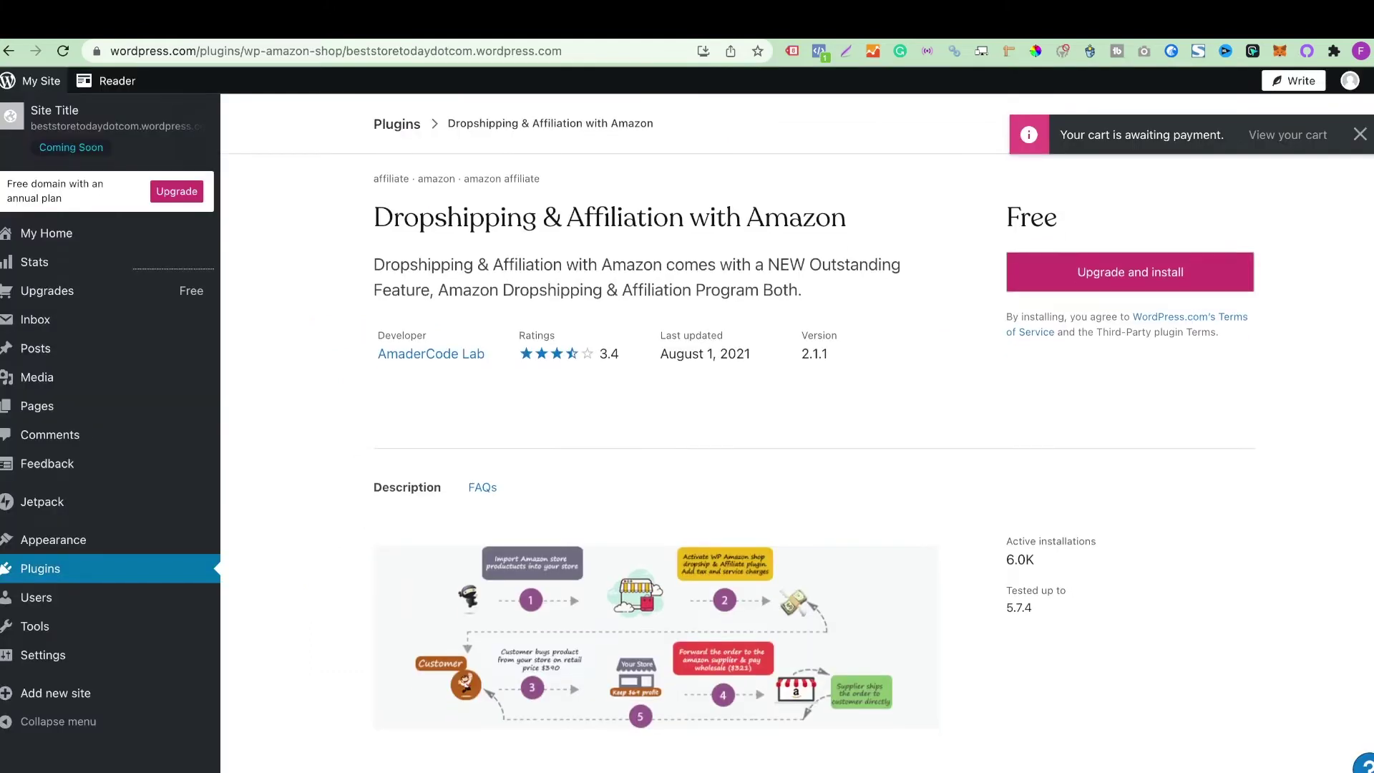
{"action": "scroll", "coordinate": [816, 429], "scroll_direction": "down", "scroll_amount": 1}
{"action": "scroll", "coordinate": [816, 429], "scroll_direction": "up", "scroll_amount": 2}
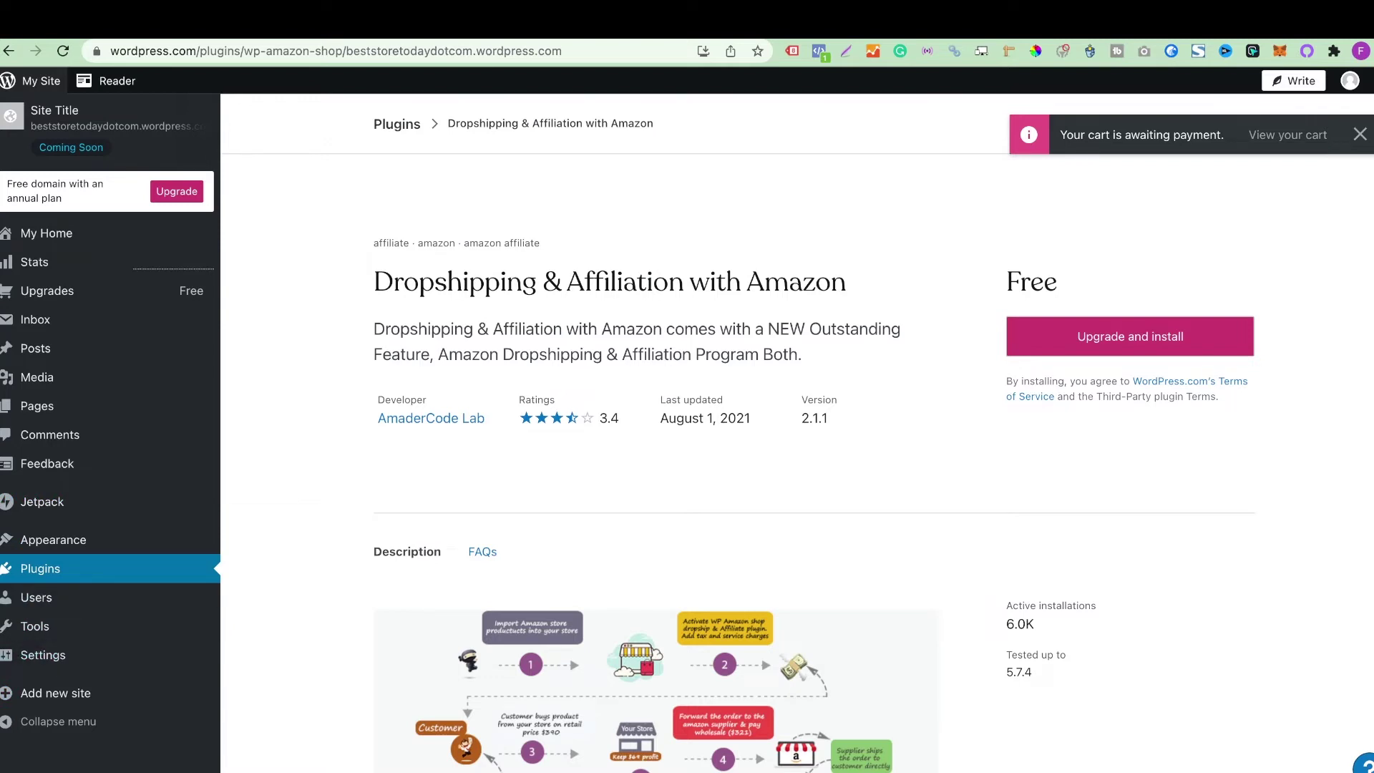
Step: Dismiss the 'cart awaiting payment' banner on the Amazon dropshipping plugin page
{"action": "left_click", "coordinate": [1359, 135]}
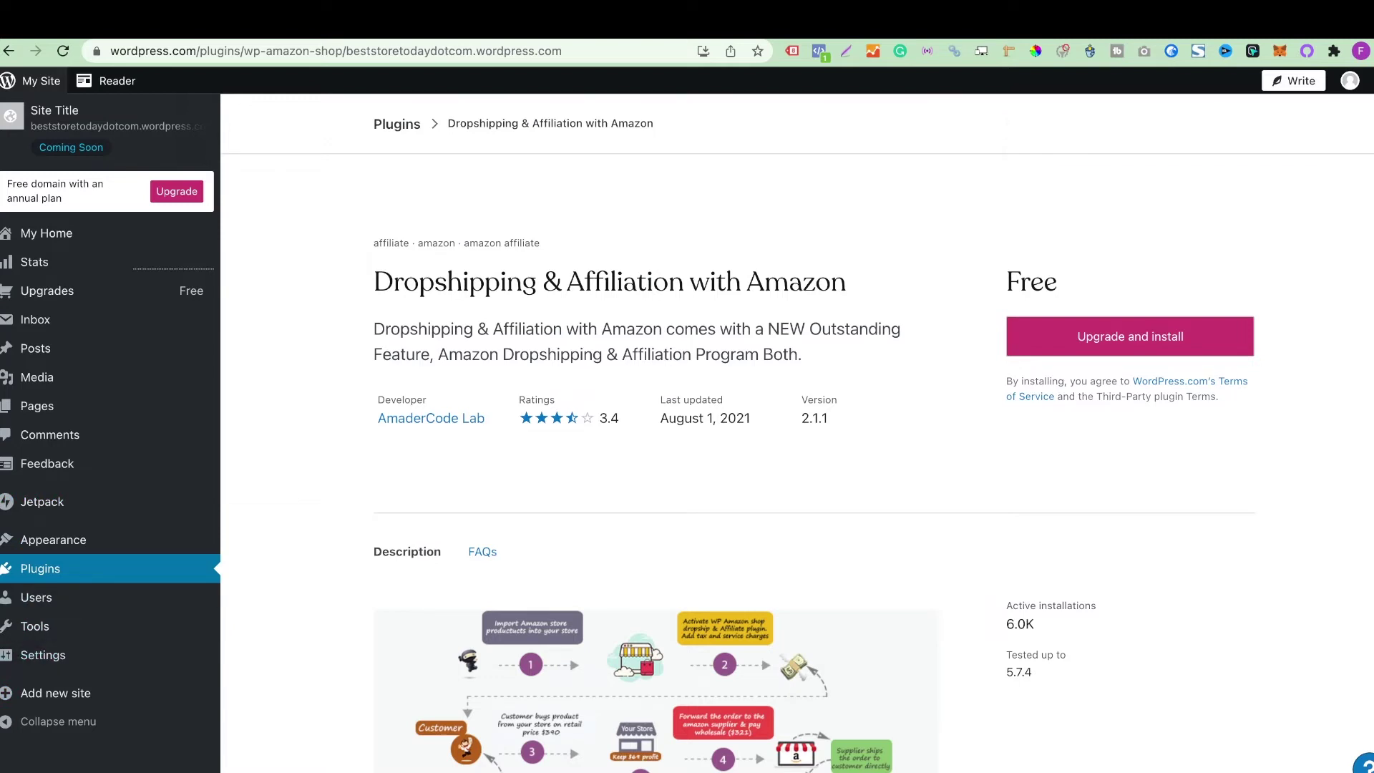
{"action": "scroll", "coordinate": [814, 481], "scroll_direction": "down", "scroll_amount": 1}
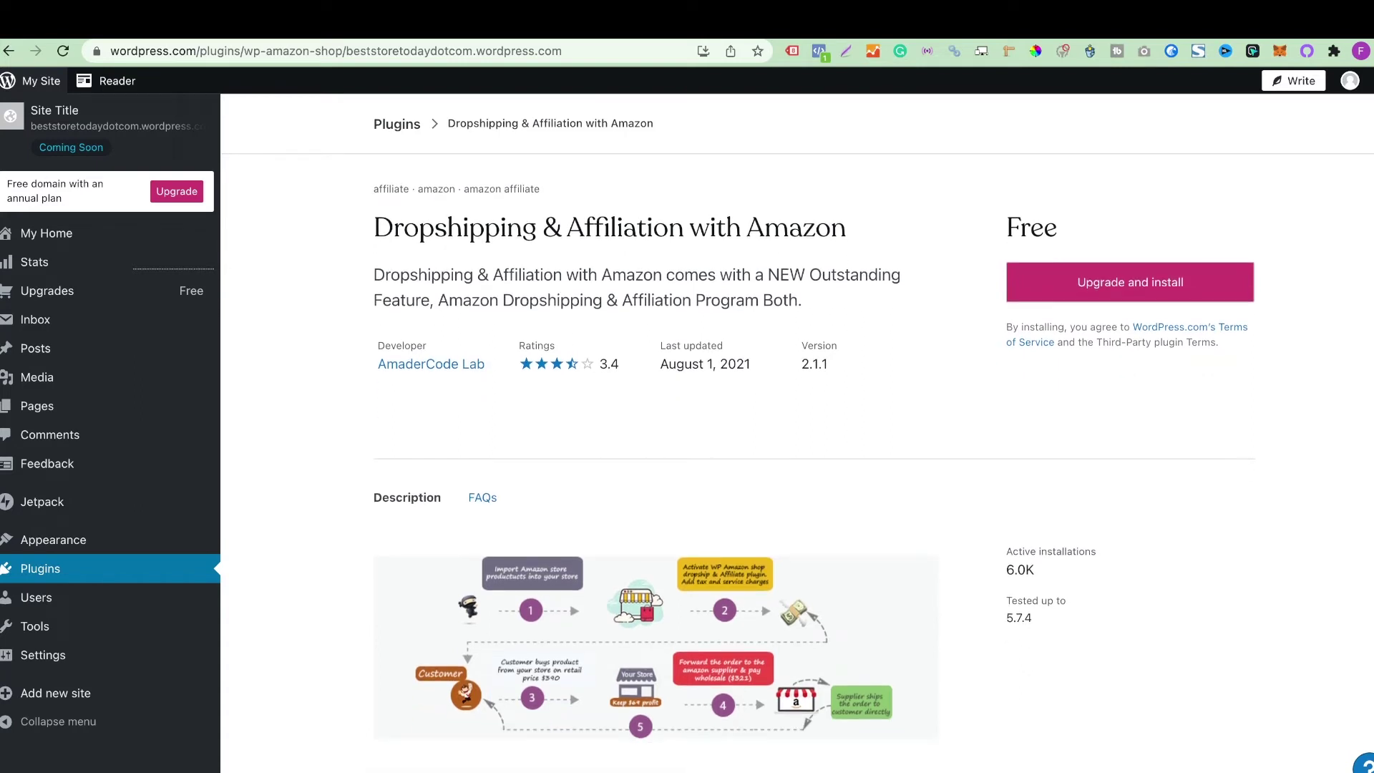
{"action": "scroll", "coordinate": [794, 463], "scroll_direction": "down", "scroll_amount": 2}
{"action": "scroll", "coordinate": [795, 462], "scroll_direction": "down", "scroll_amount": 5}
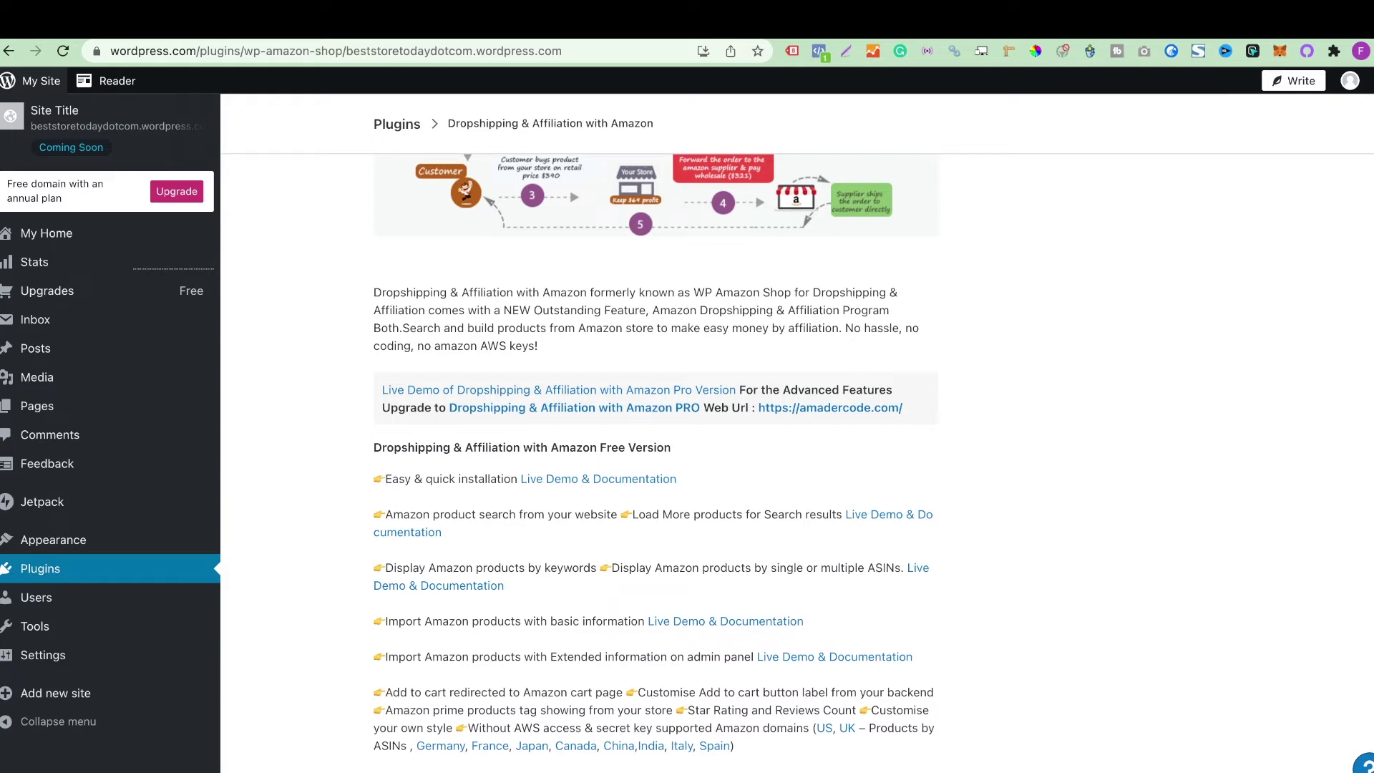
{"action": "scroll", "coordinate": [654, 463], "scroll_direction": "down", "scroll_amount": 1}
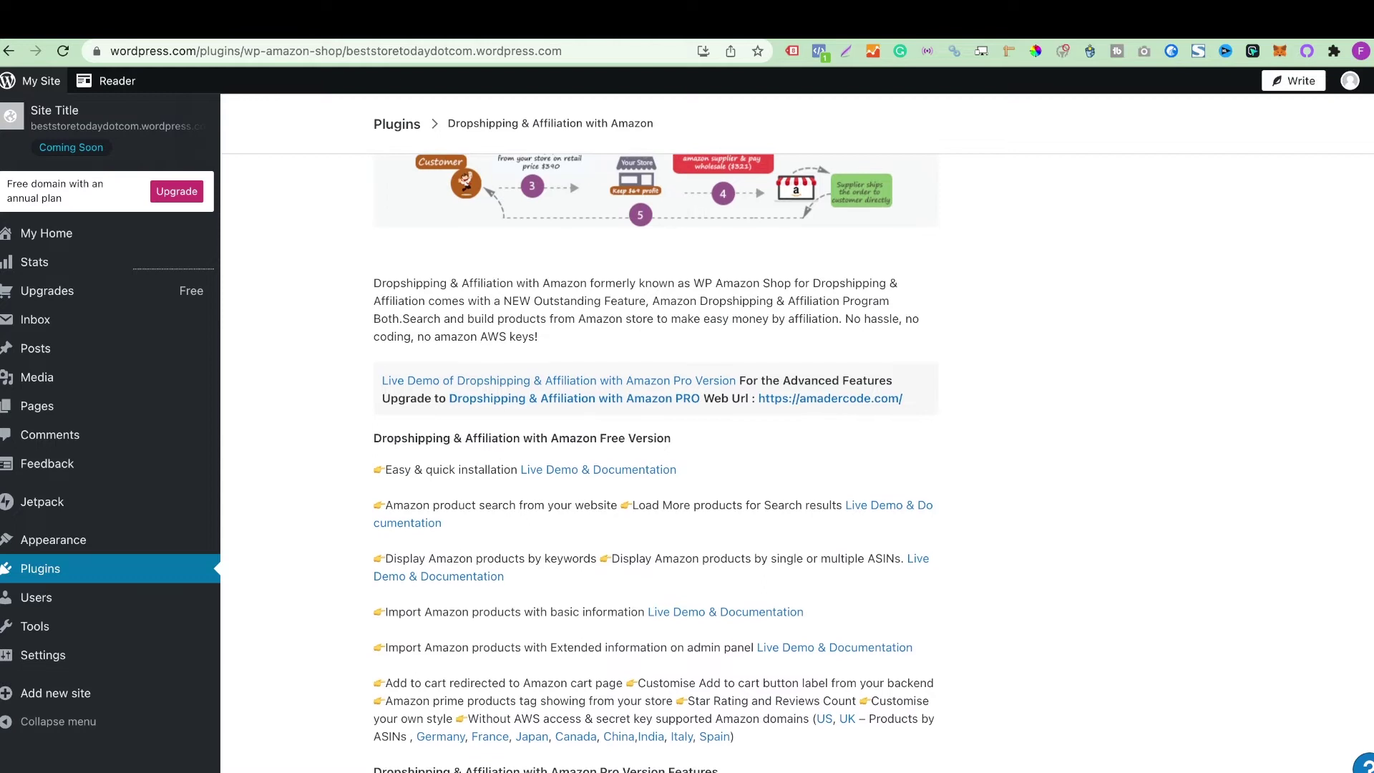
{"action": "scroll", "coordinate": [656, 462], "scroll_direction": "down", "scroll_amount": 1}
{"action": "scroll", "coordinate": [655, 463], "scroll_direction": "down", "scroll_amount": 1}
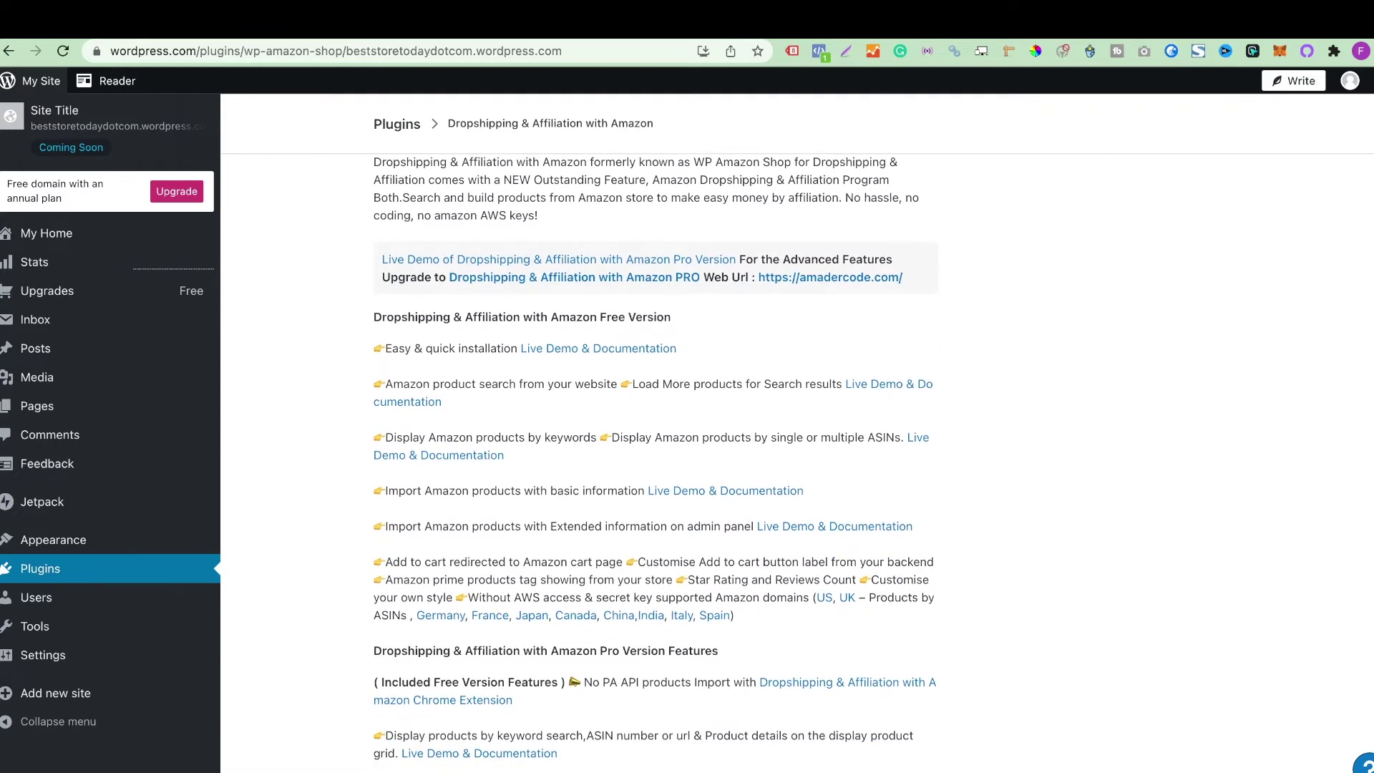
{"action": "scroll", "coordinate": [655, 463], "scroll_direction": "up", "scroll_amount": 2}
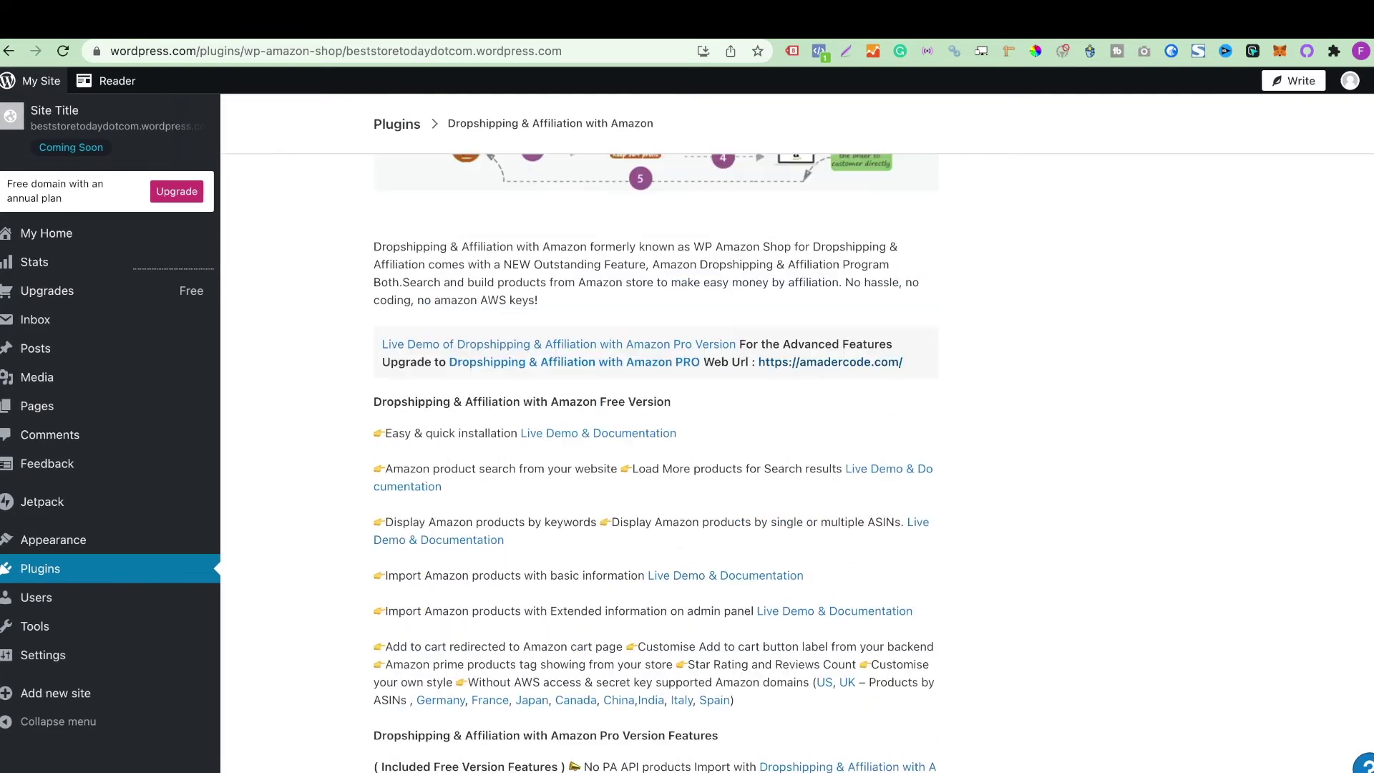
{"action": "scroll", "coordinate": [654, 462], "scroll_direction": "up", "scroll_amount": 1}
{"action": "scroll", "coordinate": [655, 463], "scroll_direction": "down", "scroll_amount": 4}
{"action": "scroll", "coordinate": [654, 463], "scroll_direction": "down", "scroll_amount": 4}
{"action": "scroll", "coordinate": [655, 463], "scroll_direction": "up", "scroll_amount": 15}
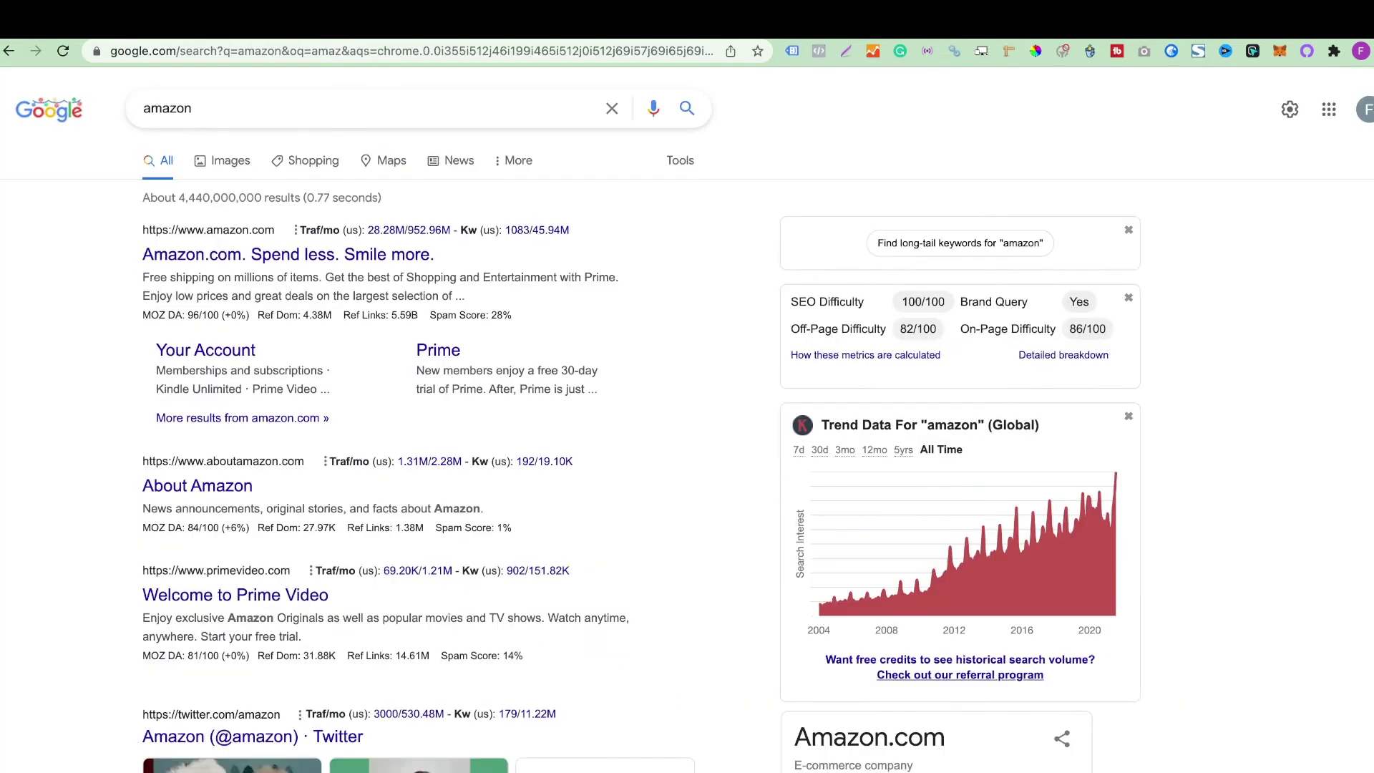
Step: Go to Amazon.com from the Google results and search it for 'gaming keyboard'
{"action": "left_click", "coordinate": [288, 254]}
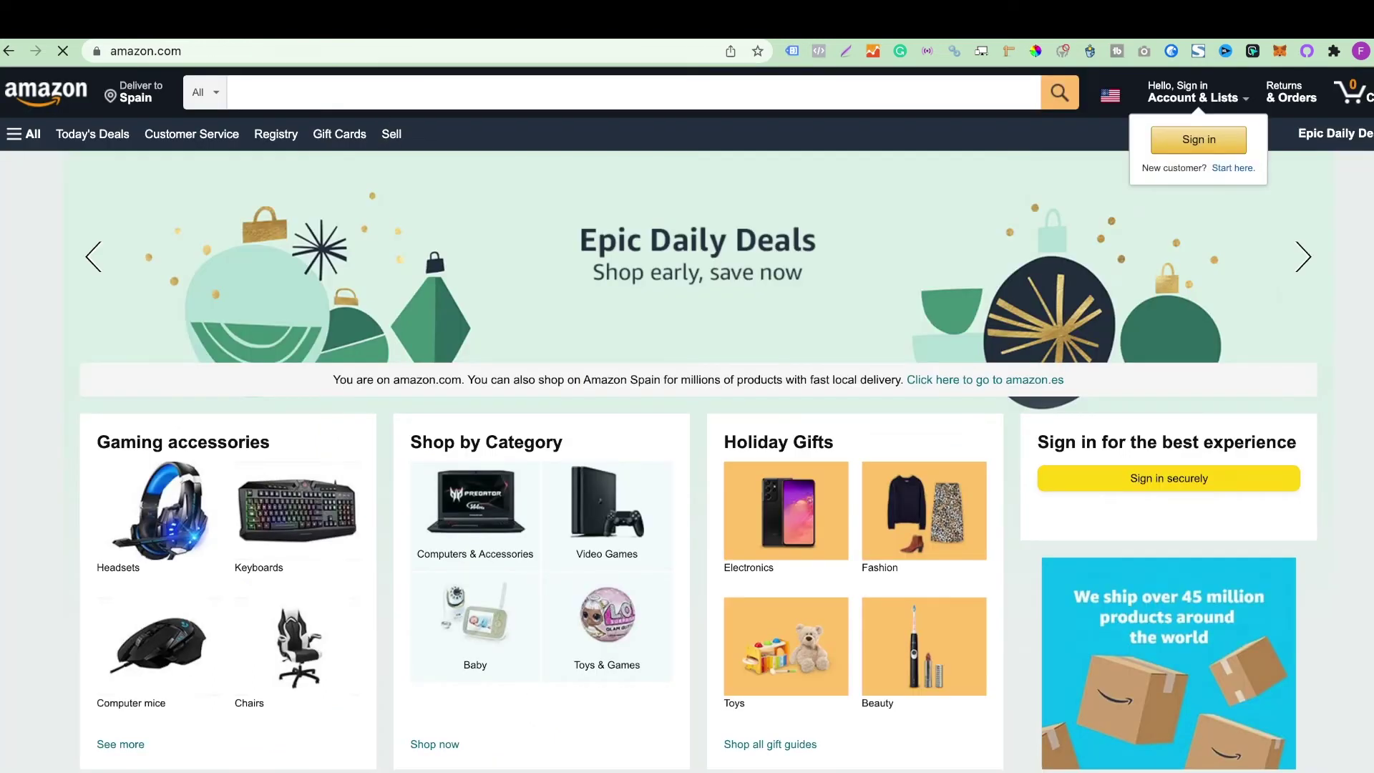
{"action": "type", "text": "gaming keyboard"}
{"action": "key", "text": "Return"}
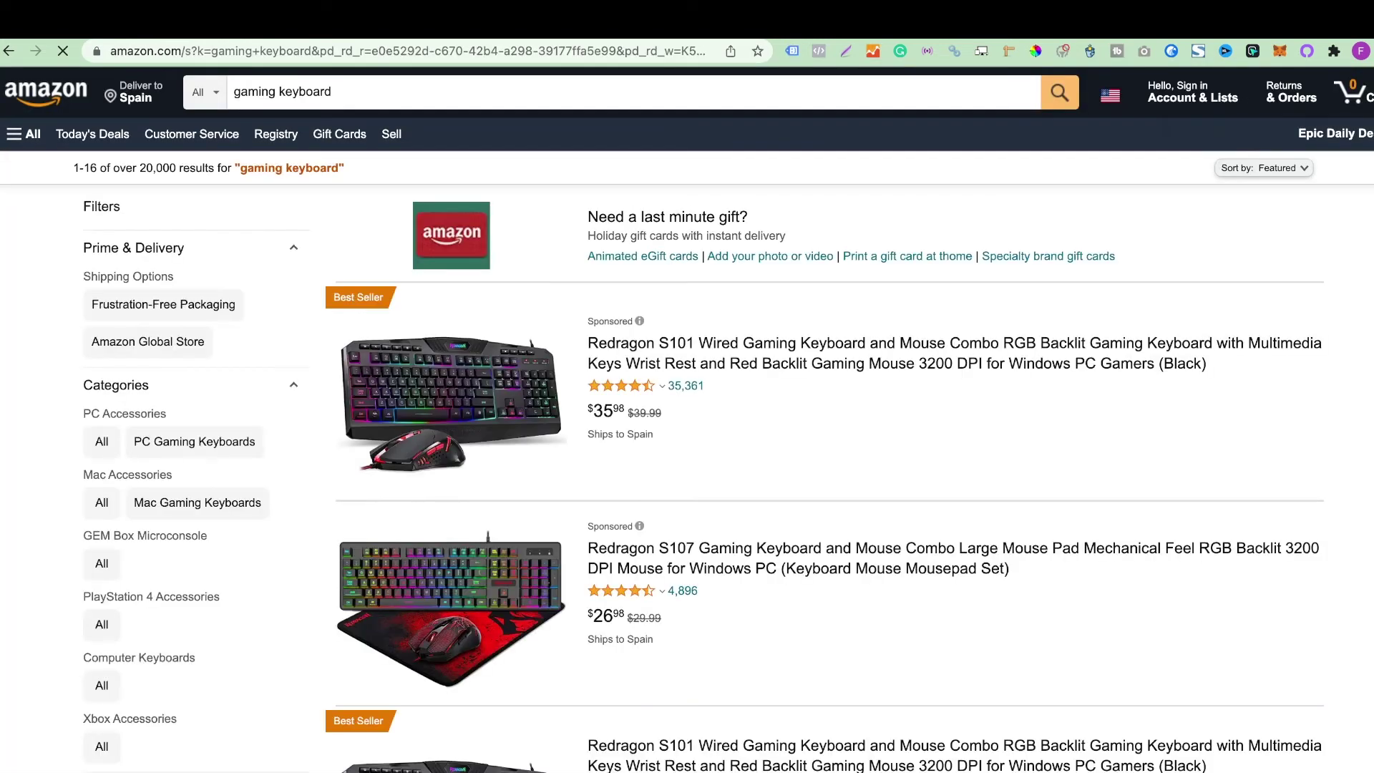
{"action": "scroll", "coordinate": [687, 430], "scroll_direction": "down", "scroll_amount": 5}
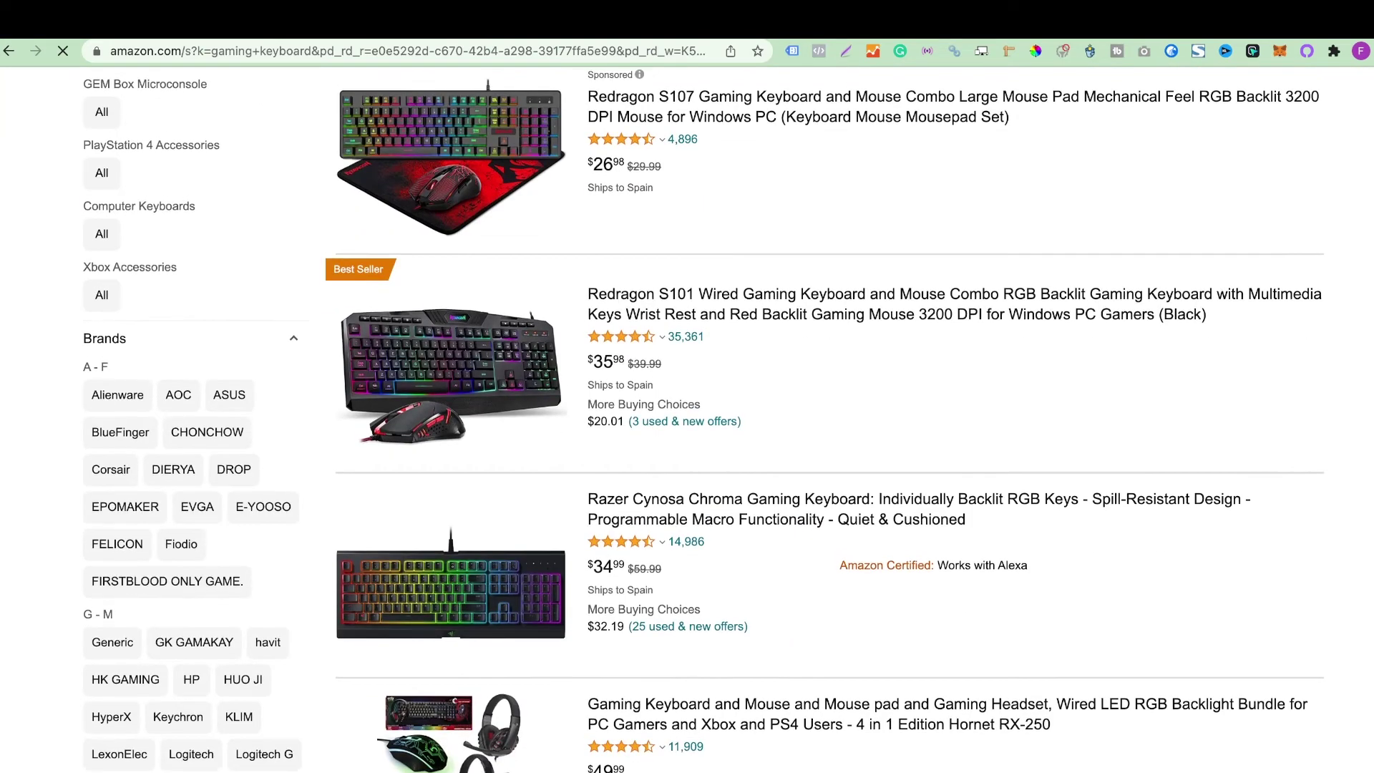
{"action": "scroll", "coordinate": [687, 430], "scroll_direction": "down", "scroll_amount": 3}
{"action": "scroll", "coordinate": [687, 430], "scroll_direction": "down", "scroll_amount": 1}
{"action": "scroll", "coordinate": [688, 430], "scroll_direction": "down", "scroll_amount": 2}
{"action": "scroll", "coordinate": [687, 430], "scroll_direction": "down", "scroll_amount": 4}
{"action": "scroll", "coordinate": [687, 430], "scroll_direction": "down", "scroll_amount": 1}
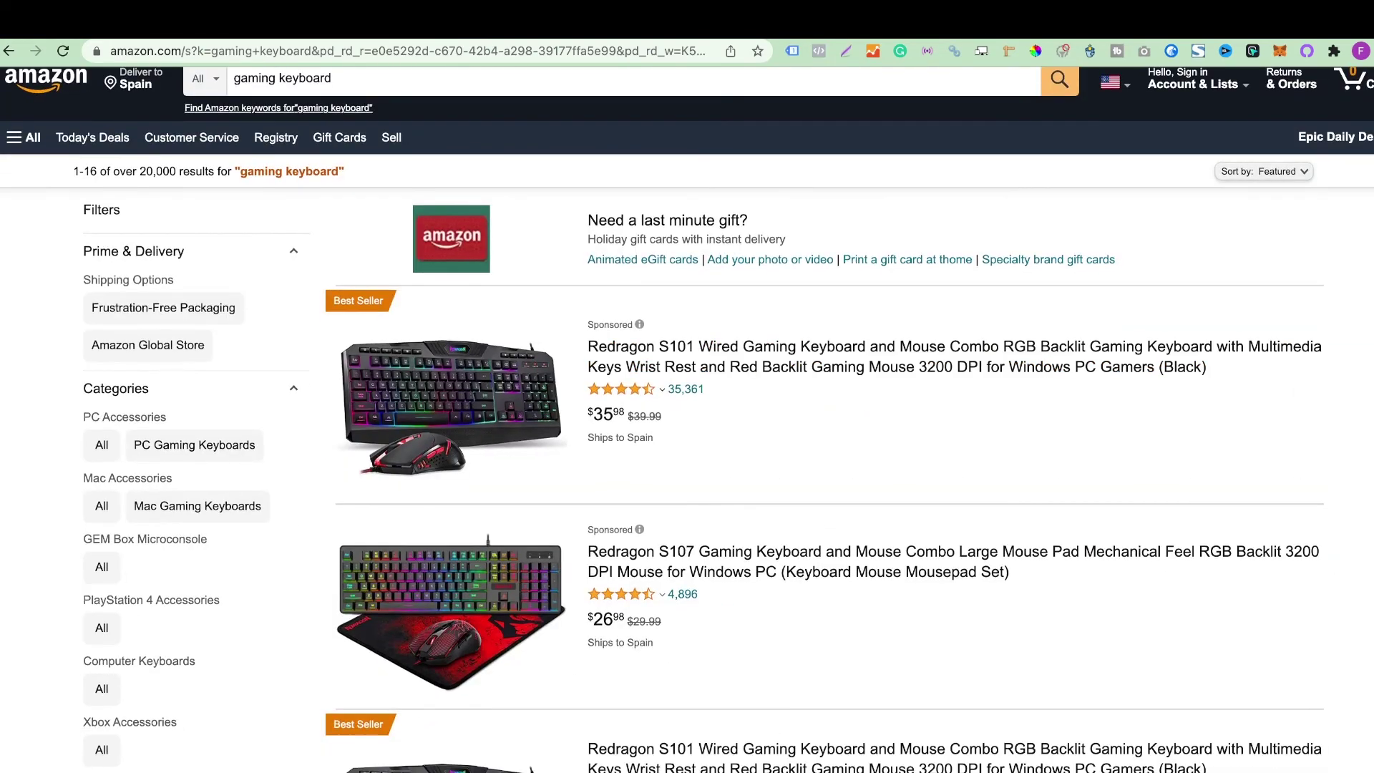
{"action": "scroll", "coordinate": [687, 430], "scroll_direction": "down", "scroll_amount": 3}
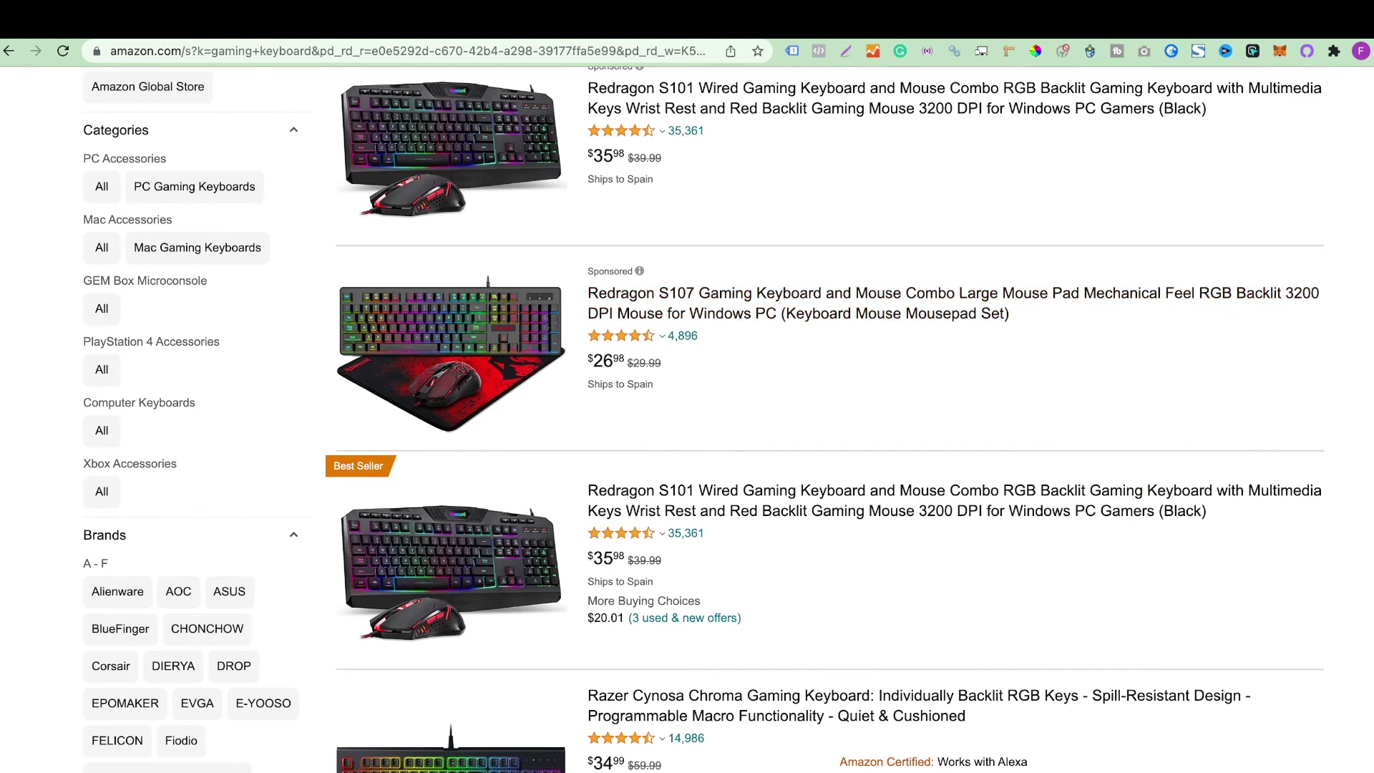
{"action": "scroll", "coordinate": [816, 334], "scroll_direction": "up", "scroll_amount": 1}
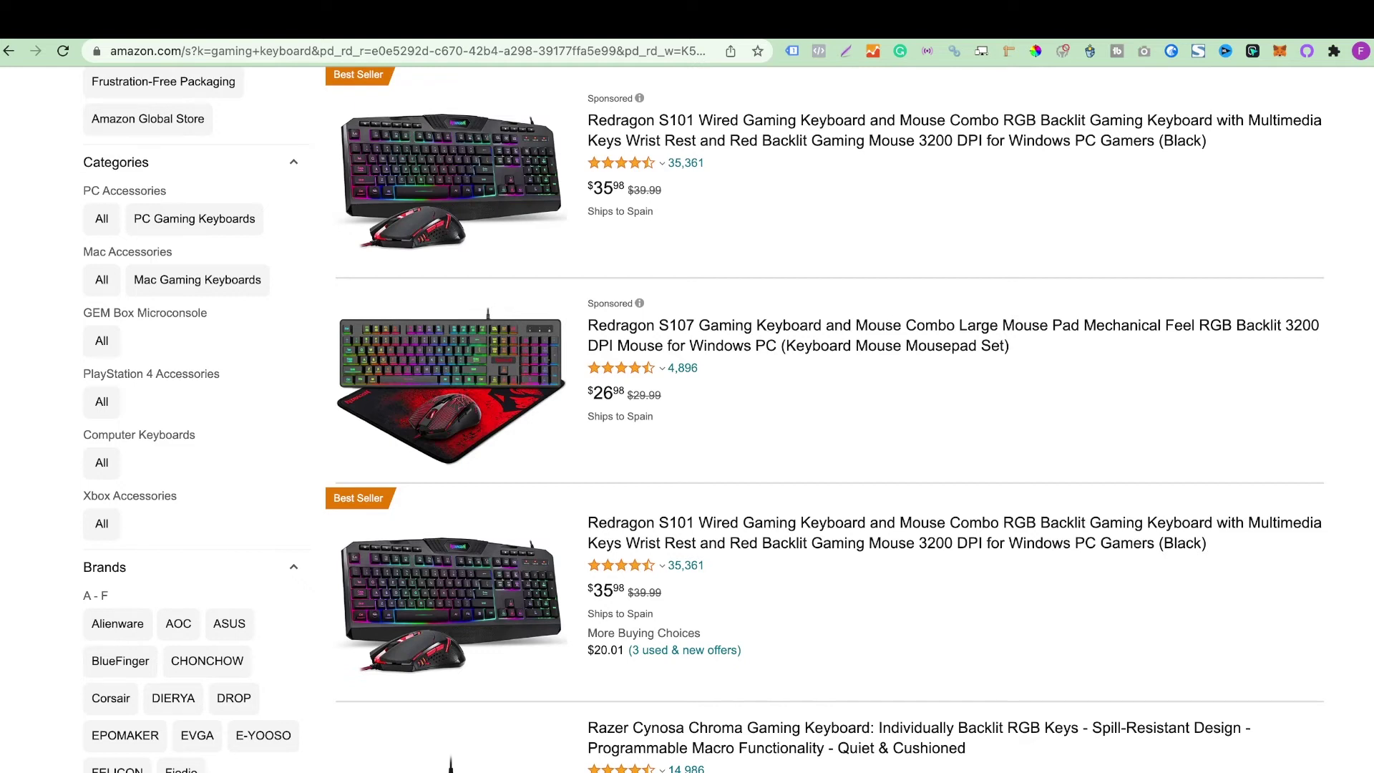
{"action": "scroll", "coordinate": [687, 419], "scroll_direction": "down", "scroll_amount": 1}
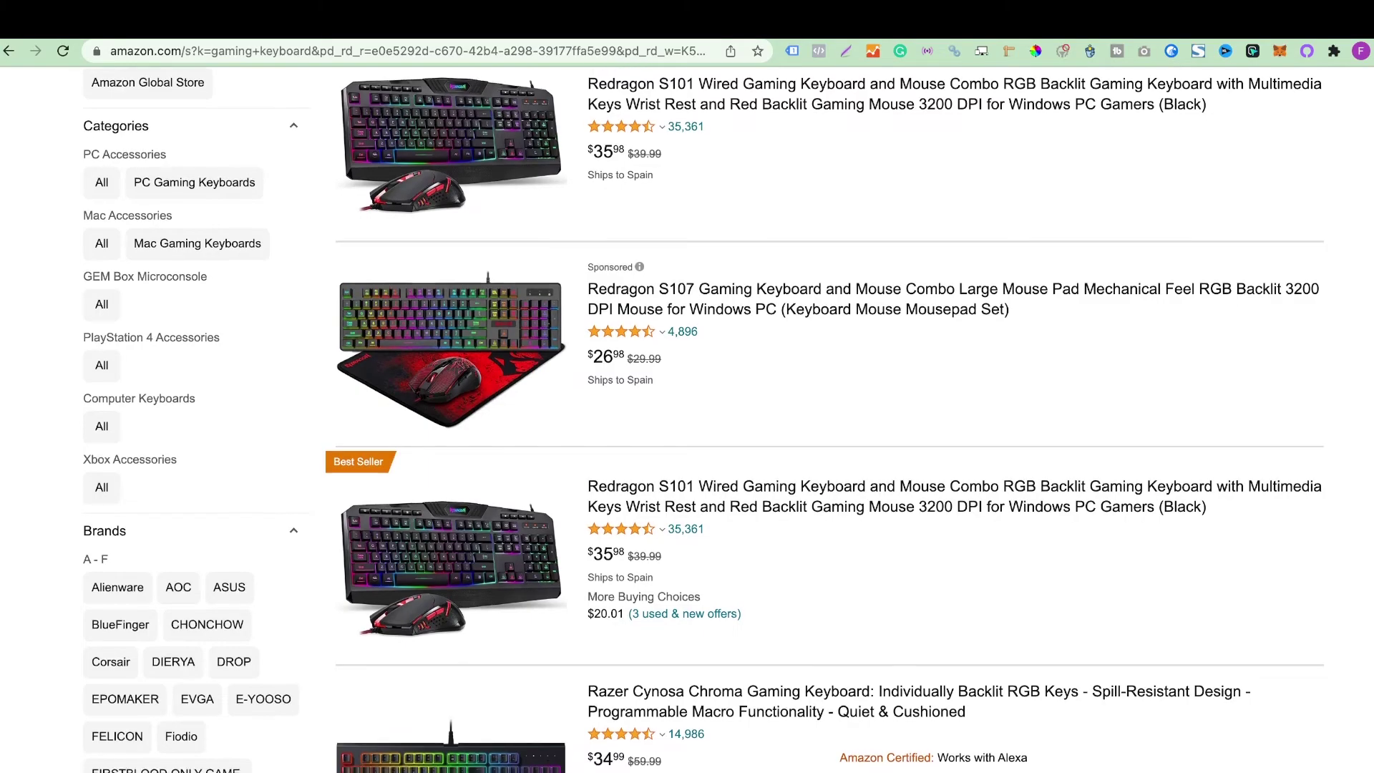
{"action": "scroll", "coordinate": [688, 419], "scroll_direction": "down", "scroll_amount": 1}
{"action": "scroll", "coordinate": [687, 420], "scroll_direction": "up", "scroll_amount": 1}
{"action": "scroll", "coordinate": [688, 420], "scroll_direction": "down", "scroll_amount": 3}
{"action": "scroll", "coordinate": [687, 418], "scroll_direction": "down", "scroll_amount": 4}
{"action": "scroll", "coordinate": [688, 419], "scroll_direction": "down", "scroll_amount": 5}
{"action": "scroll", "coordinate": [688, 418], "scroll_direction": "down", "scroll_amount": 2}
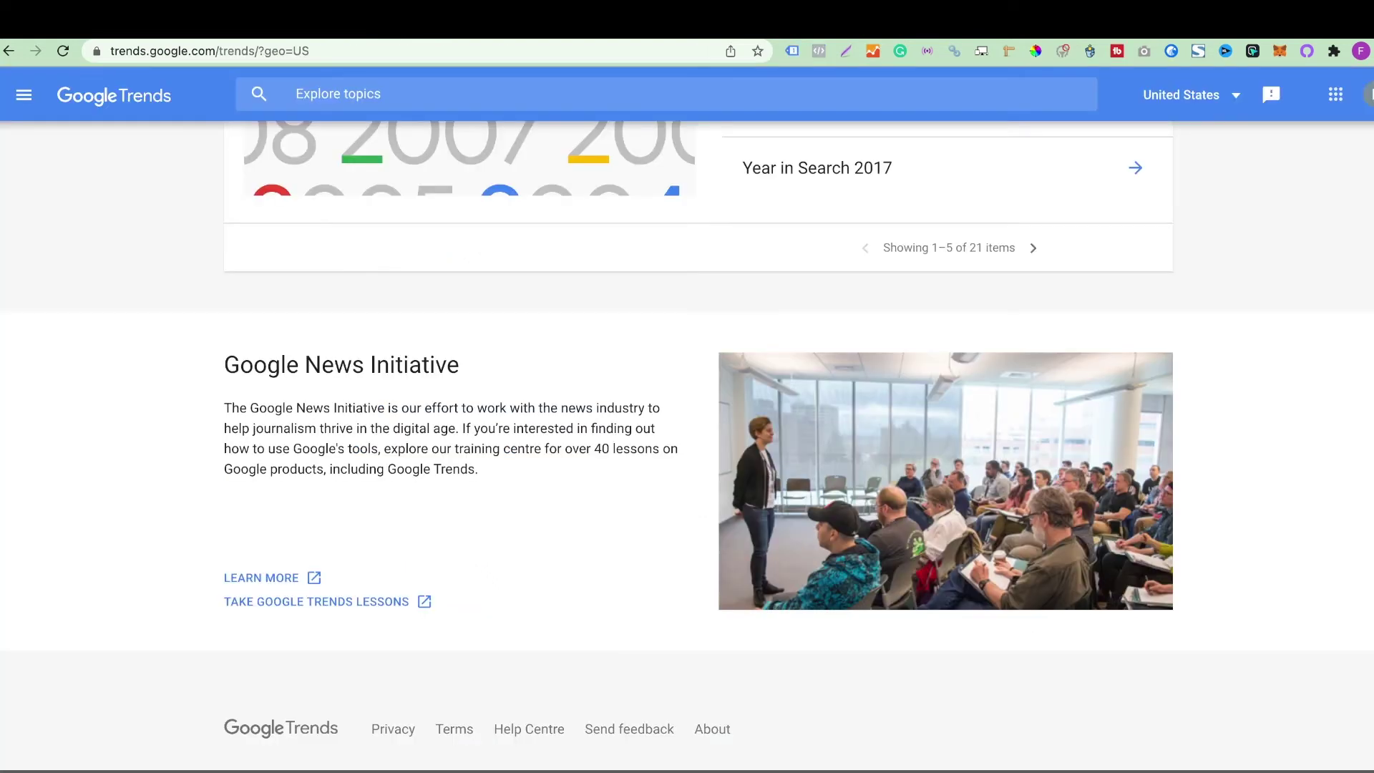
{"action": "scroll", "coordinate": [687, 446], "scroll_direction": "up", "scroll_amount": 5}
{"action": "scroll", "coordinate": [688, 445], "scroll_direction": "up", "scroll_amount": 6}
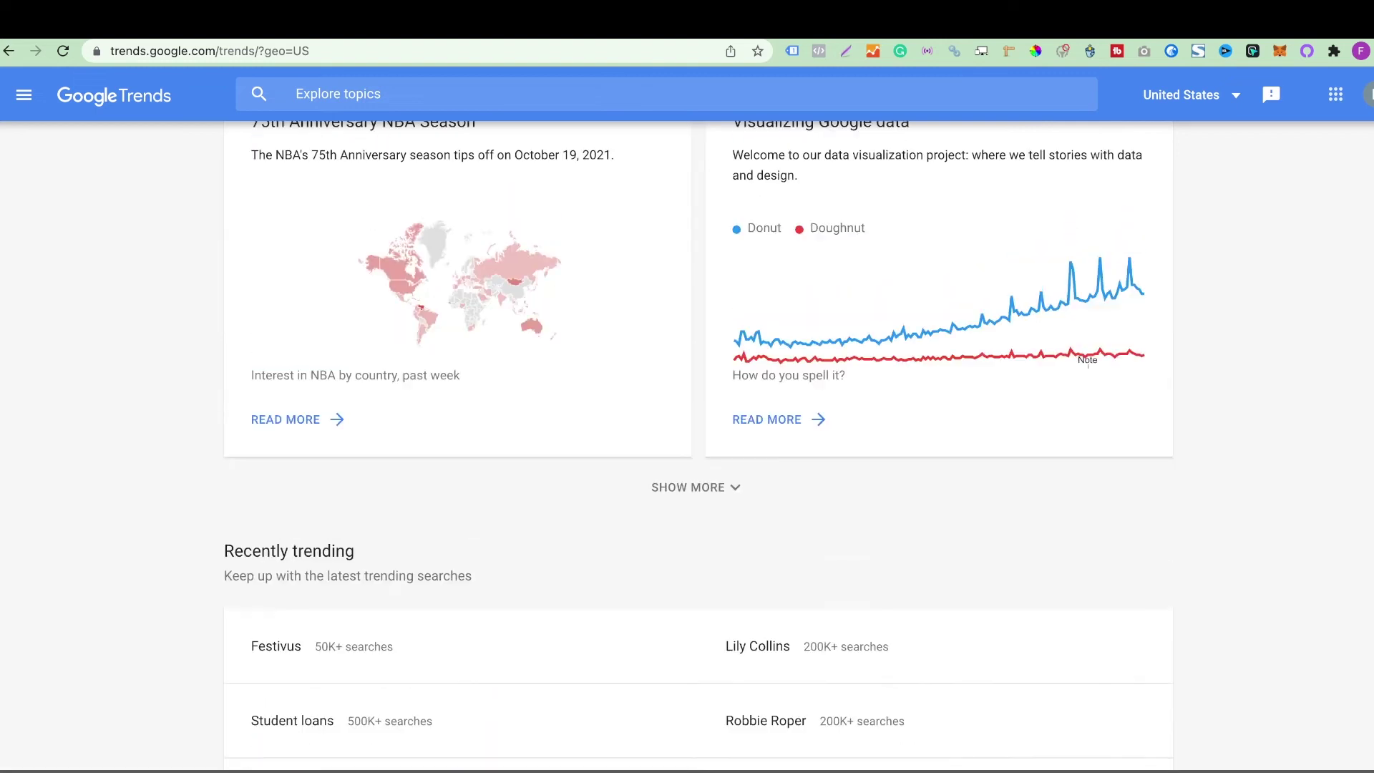
{"action": "scroll", "coordinate": [687, 446], "scroll_direction": "up", "scroll_amount": 5}
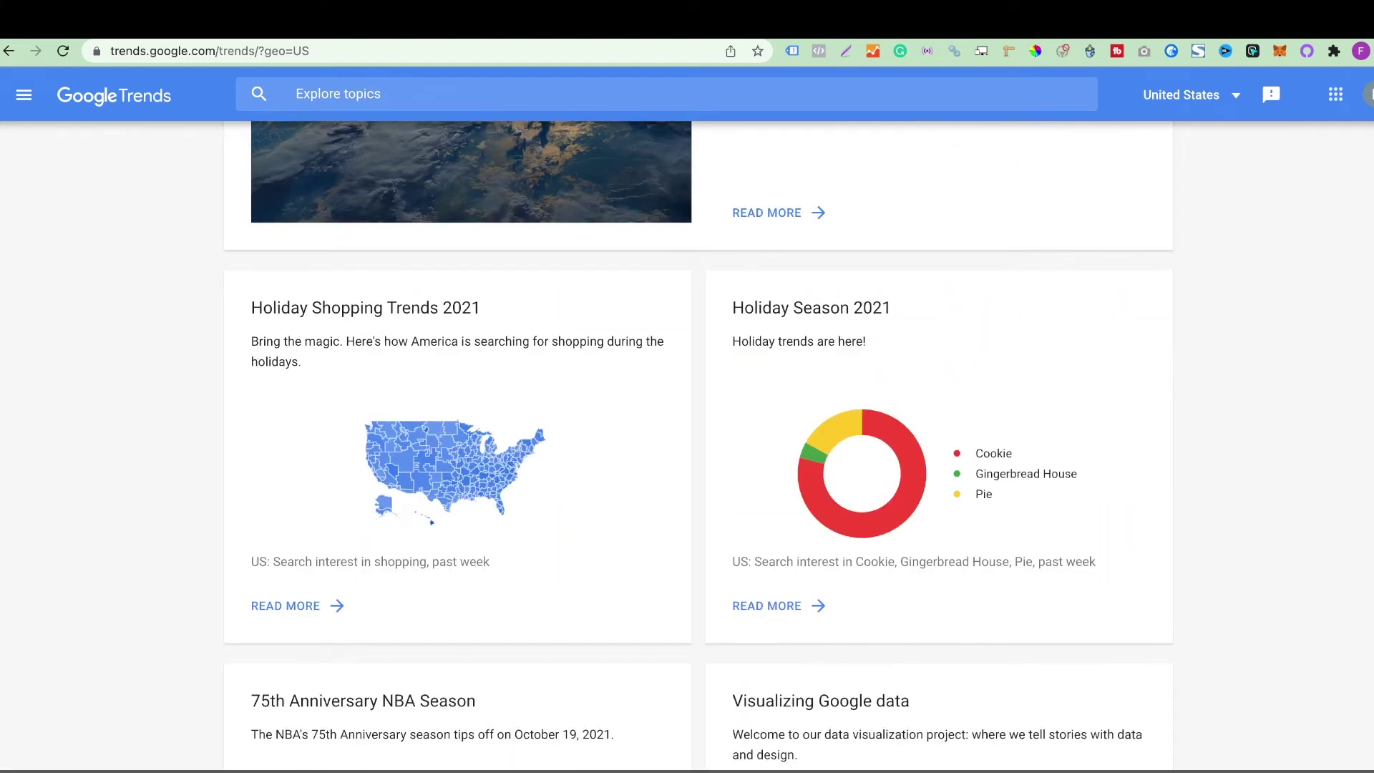
Step: Explore Google Trends for 'ecommerce' in the United States over the past 12 months
{"action": "left_click", "coordinate": [1190, 95]}
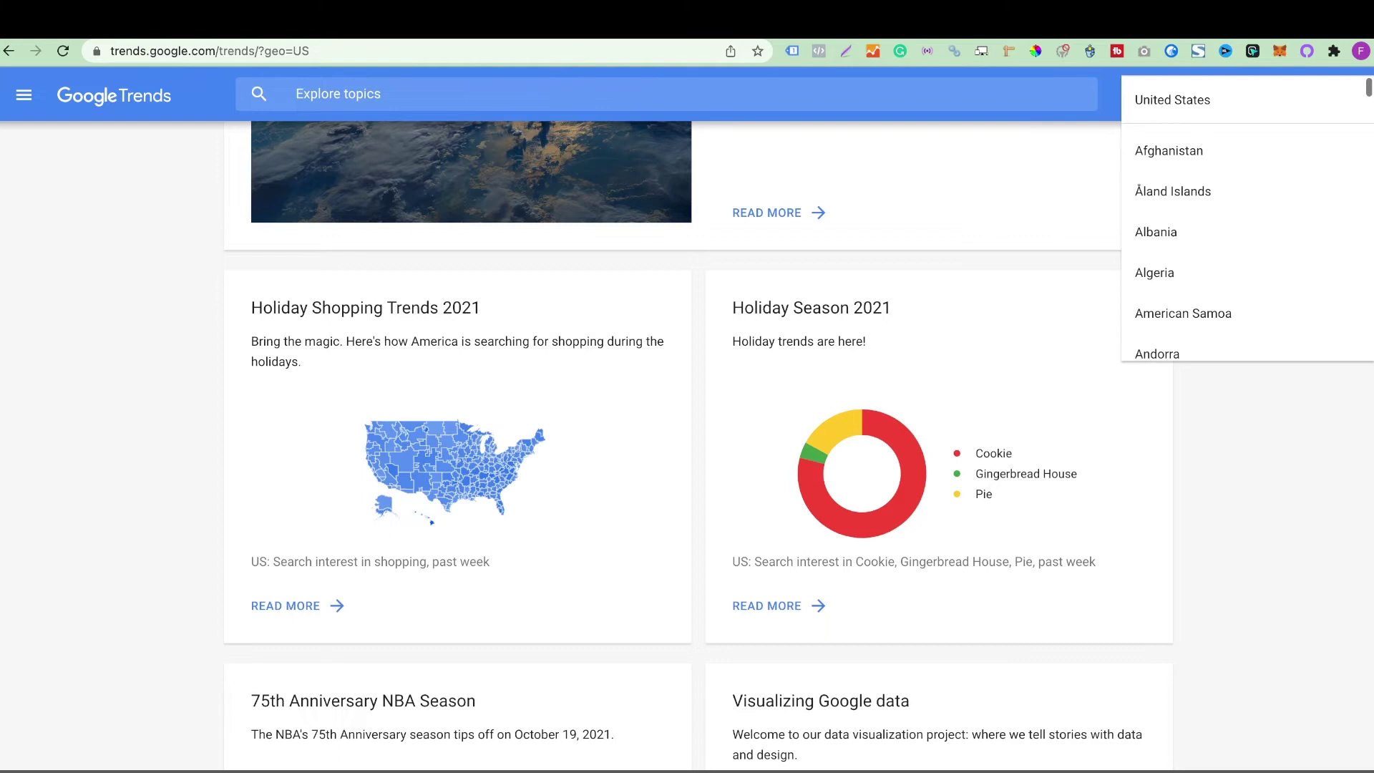
{"action": "scroll", "coordinate": [687, 446], "scroll_direction": "up", "scroll_amount": 5}
{"action": "scroll", "coordinate": [687, 445], "scroll_direction": "up", "scroll_amount": 7}
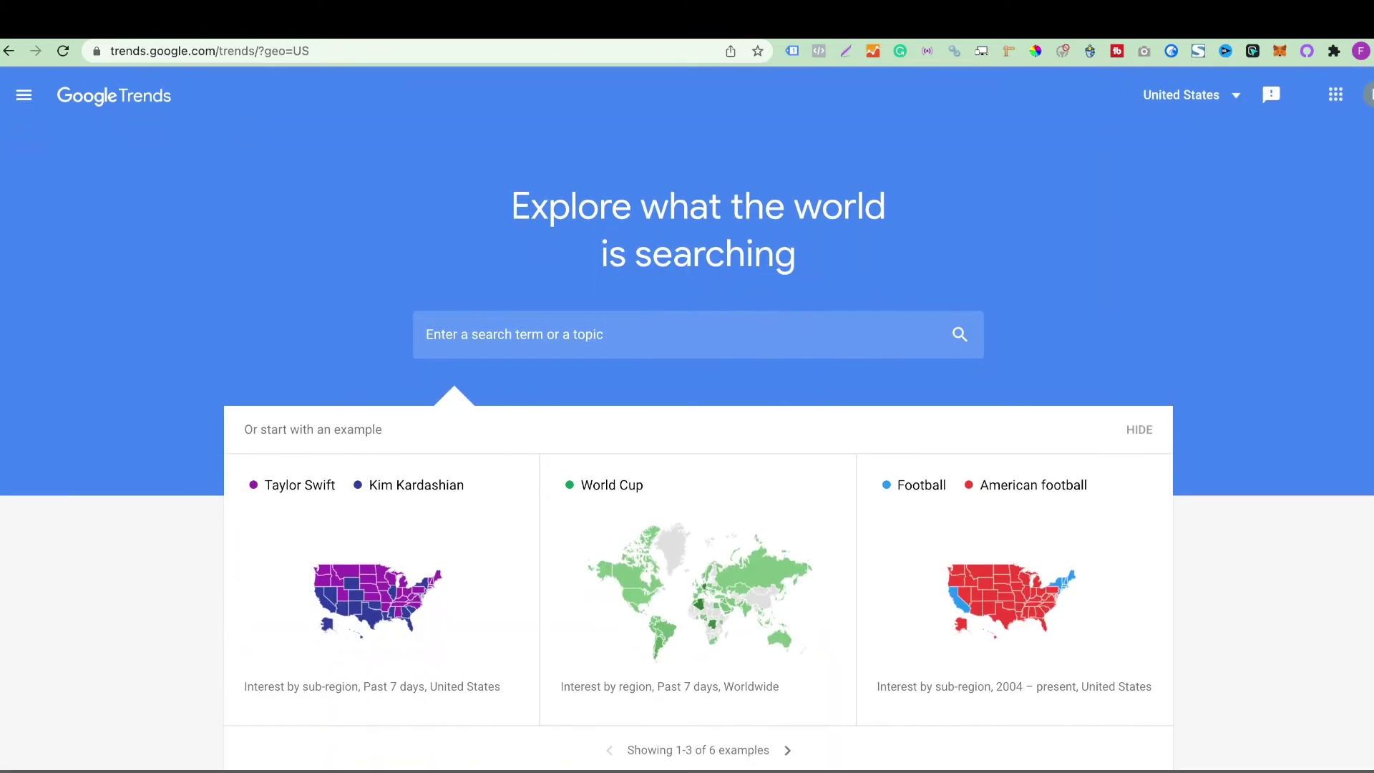
{"action": "left_click", "coordinate": [699, 334]}
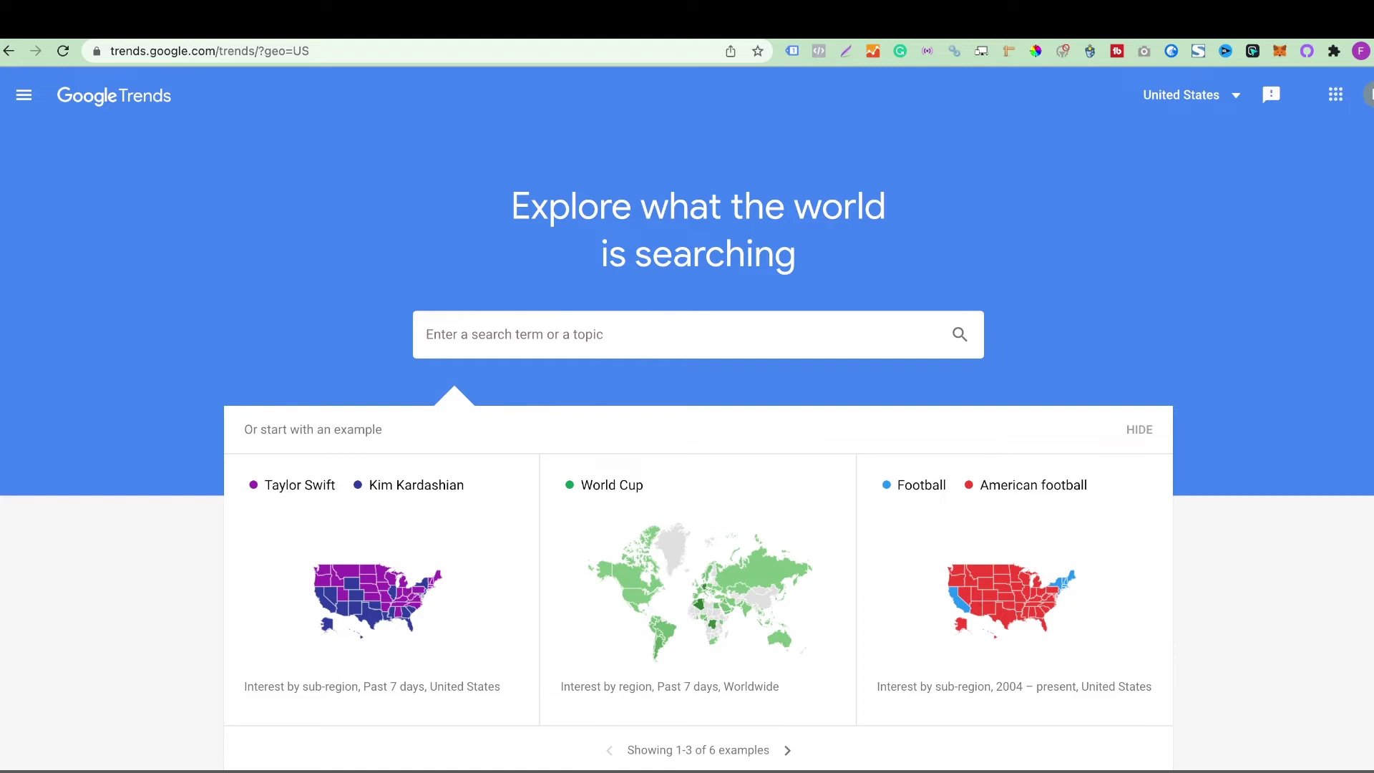
{"action": "type", "text": "ecommerce"}
{"action": "key", "text": "Return"}
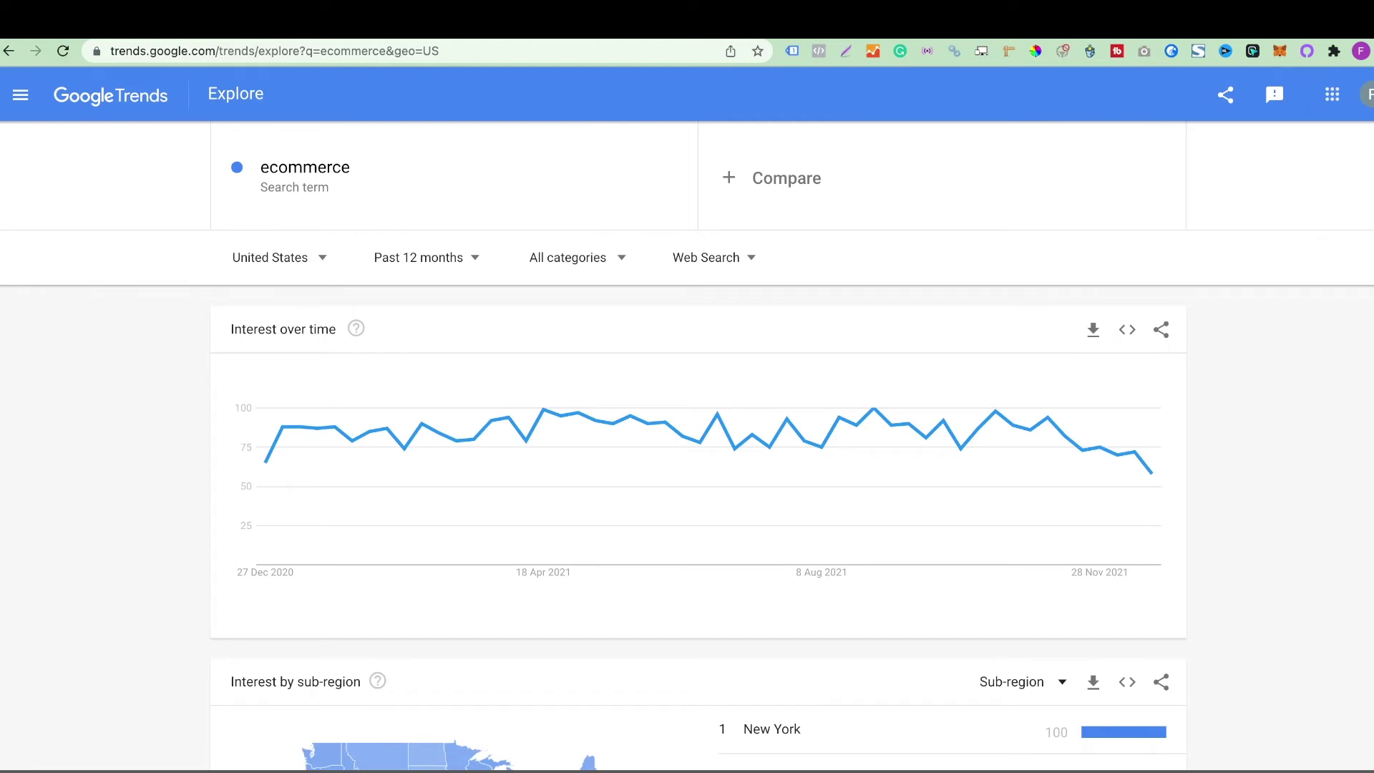
{"action": "scroll", "coordinate": [408, 322], "scroll_direction": "down", "scroll_amount": 2}
{"action": "scroll", "coordinate": [408, 322], "scroll_direction": "down", "scroll_amount": 1}
{"action": "scroll", "coordinate": [408, 322], "scroll_direction": "down", "scroll_amount": 1}
{"action": "scroll", "coordinate": [699, 467], "scroll_direction": "down", "scroll_amount": 2}
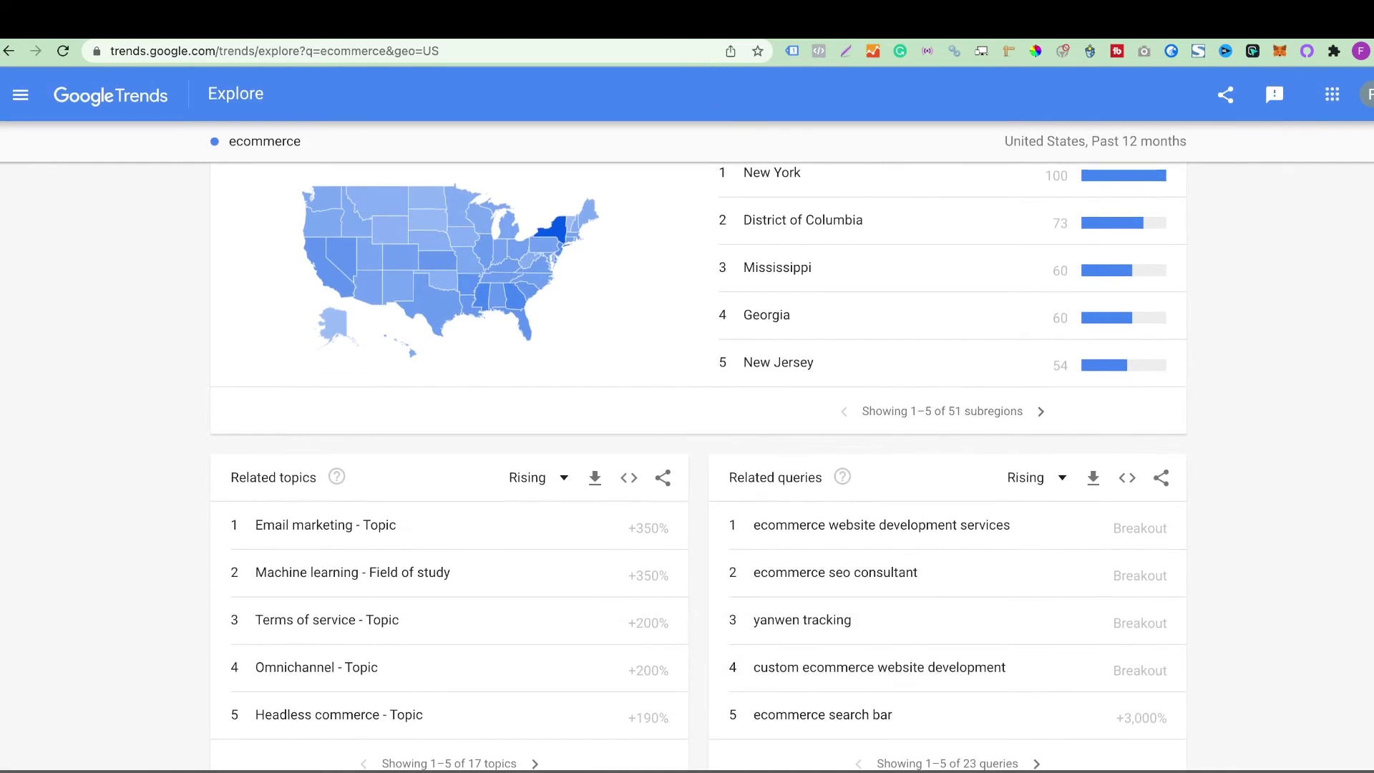
{"action": "scroll", "coordinate": [430, 613], "scroll_direction": "down", "scroll_amount": 1}
{"action": "scroll", "coordinate": [430, 613], "scroll_direction": "up", "scroll_amount": 2}
{"action": "scroll", "coordinate": [429, 613], "scroll_direction": "up", "scroll_amount": 2}
{"action": "scroll", "coordinate": [430, 613], "scroll_direction": "up", "scroll_amount": 2}
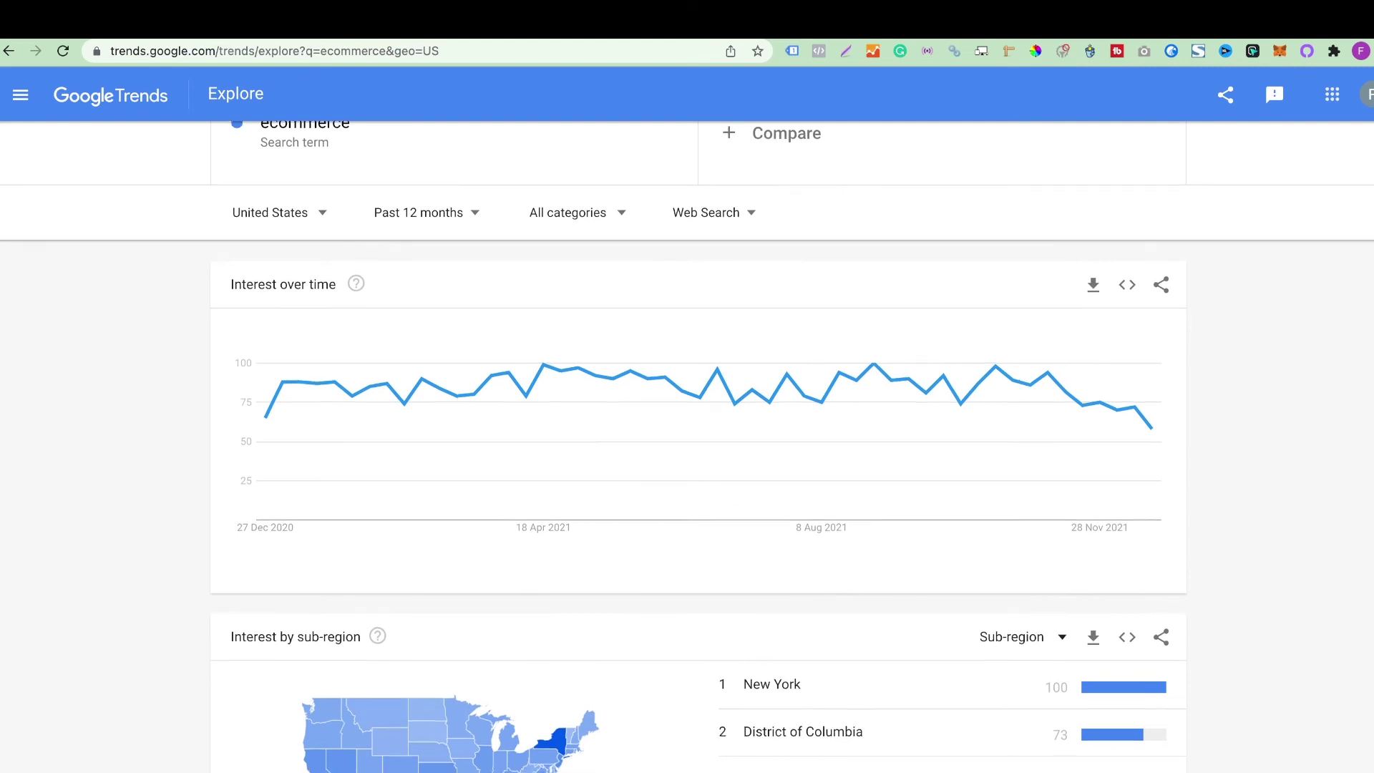
{"action": "scroll", "coordinate": [429, 613], "scroll_direction": "up", "scroll_amount": 1}
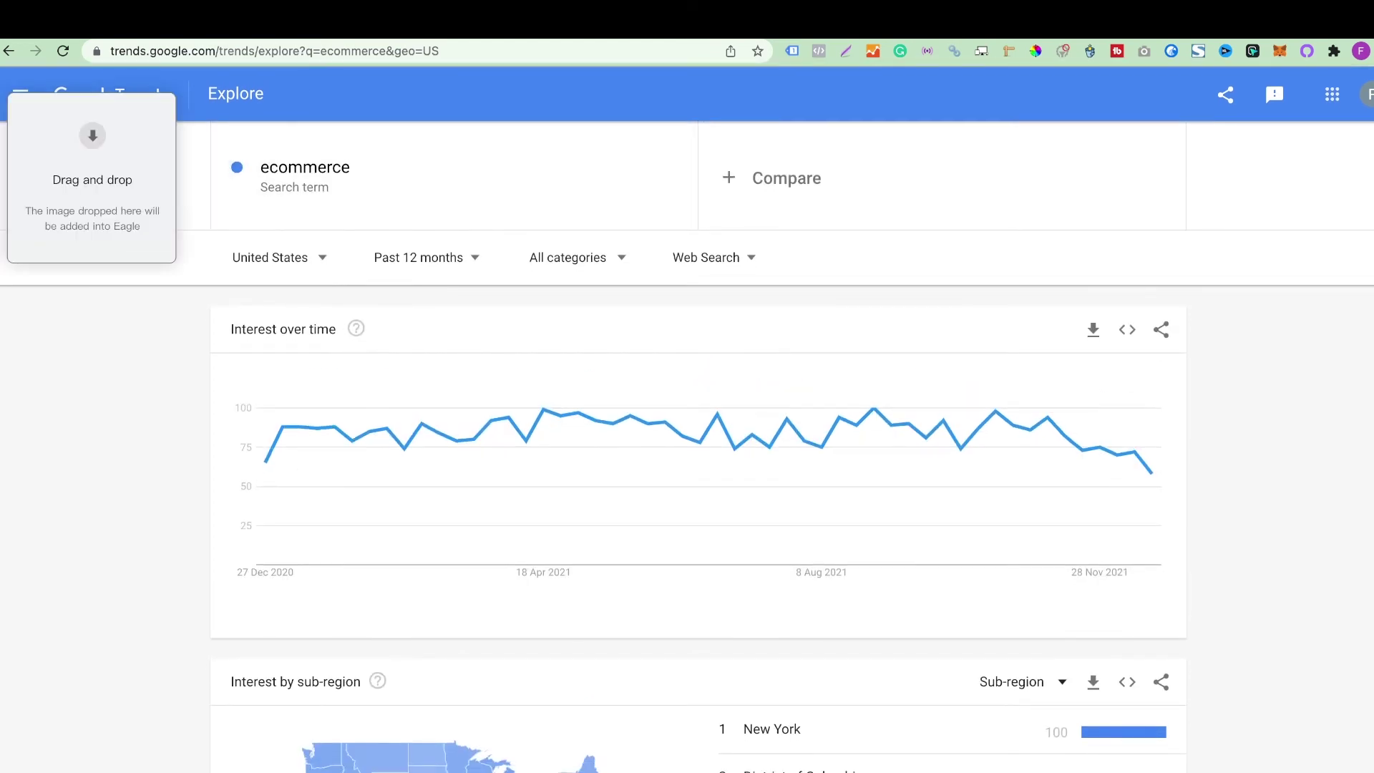
Step: Search Trends for 'squid game' and limit the results to Google Shopping searches
{"action": "key", "text": "ctrl+r"}
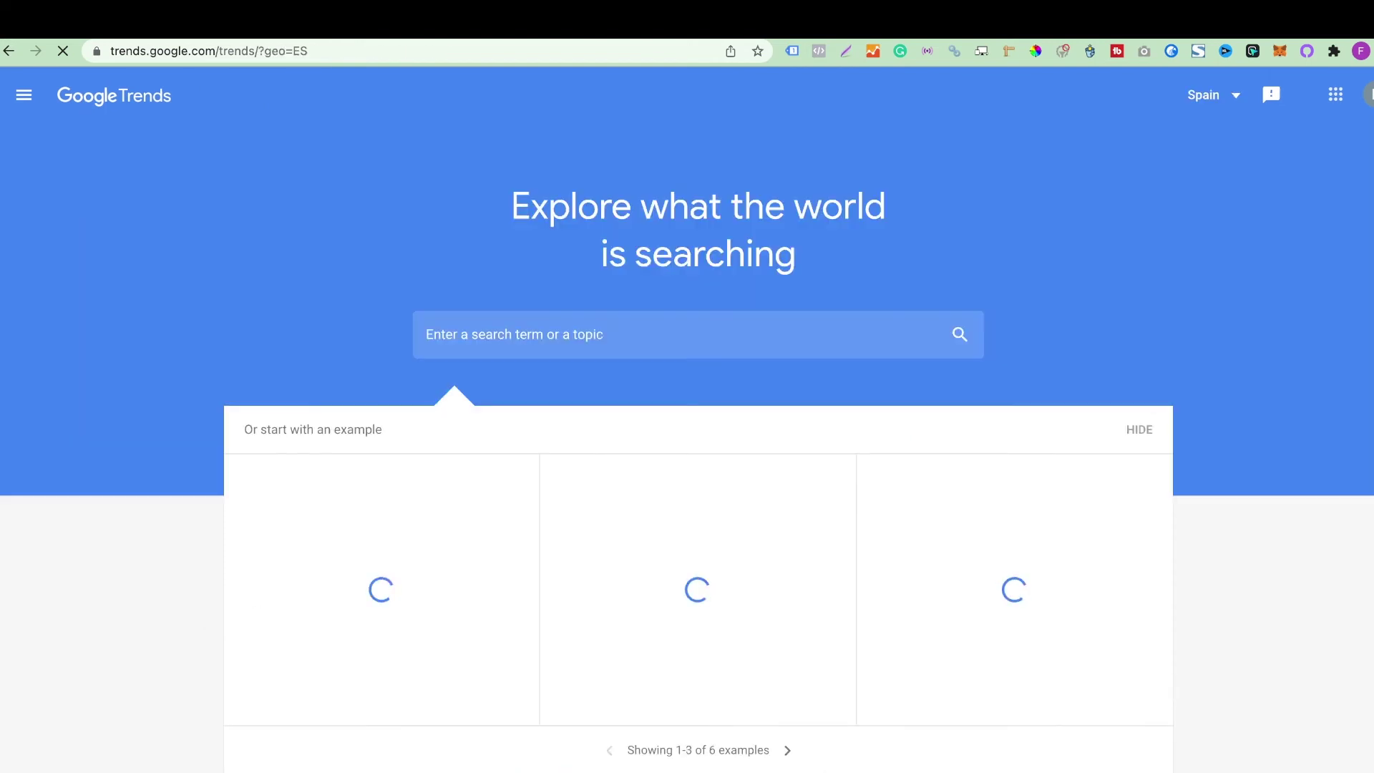
{"action": "type", "text": "squid game"}
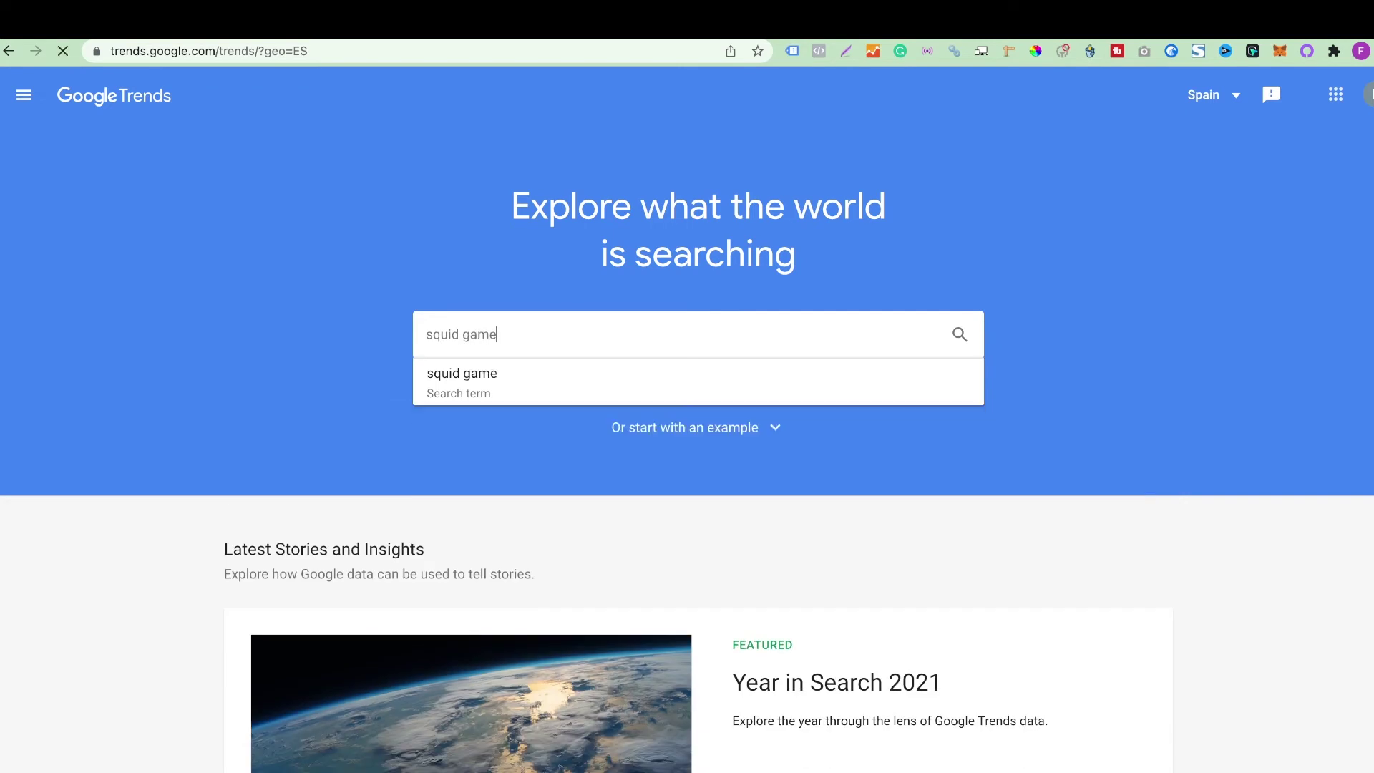
{"action": "key", "text": "Return"}
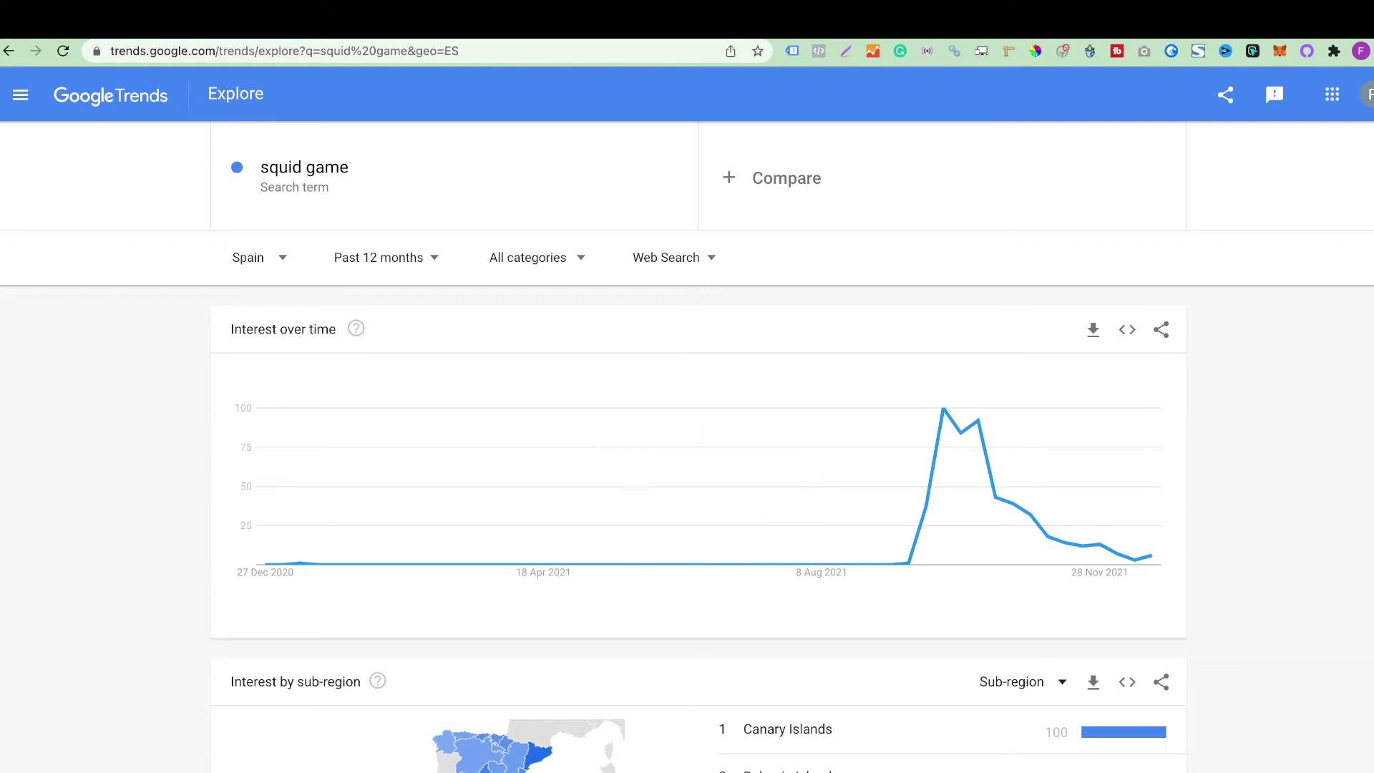
{"action": "left_click", "coordinate": [666, 257]}
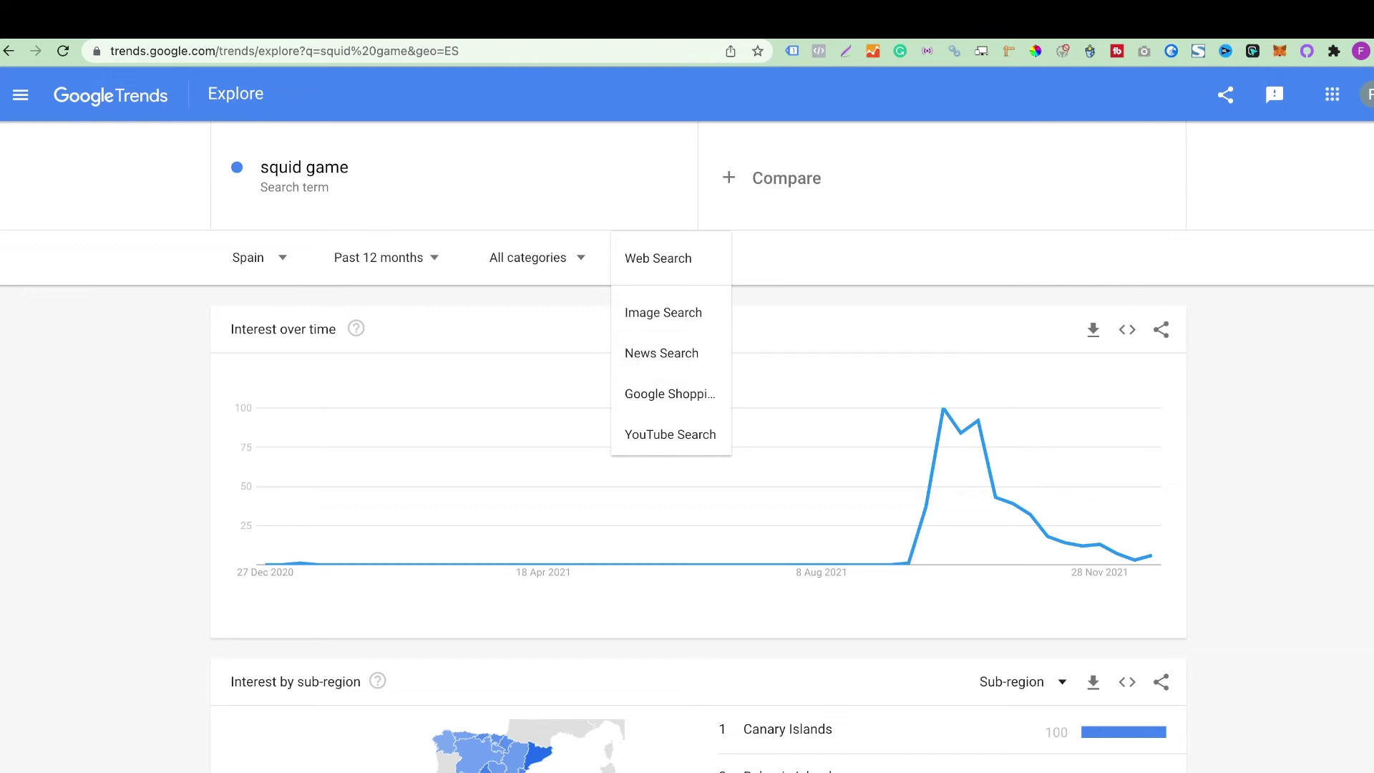
{"action": "left_click", "coordinate": [669, 393]}
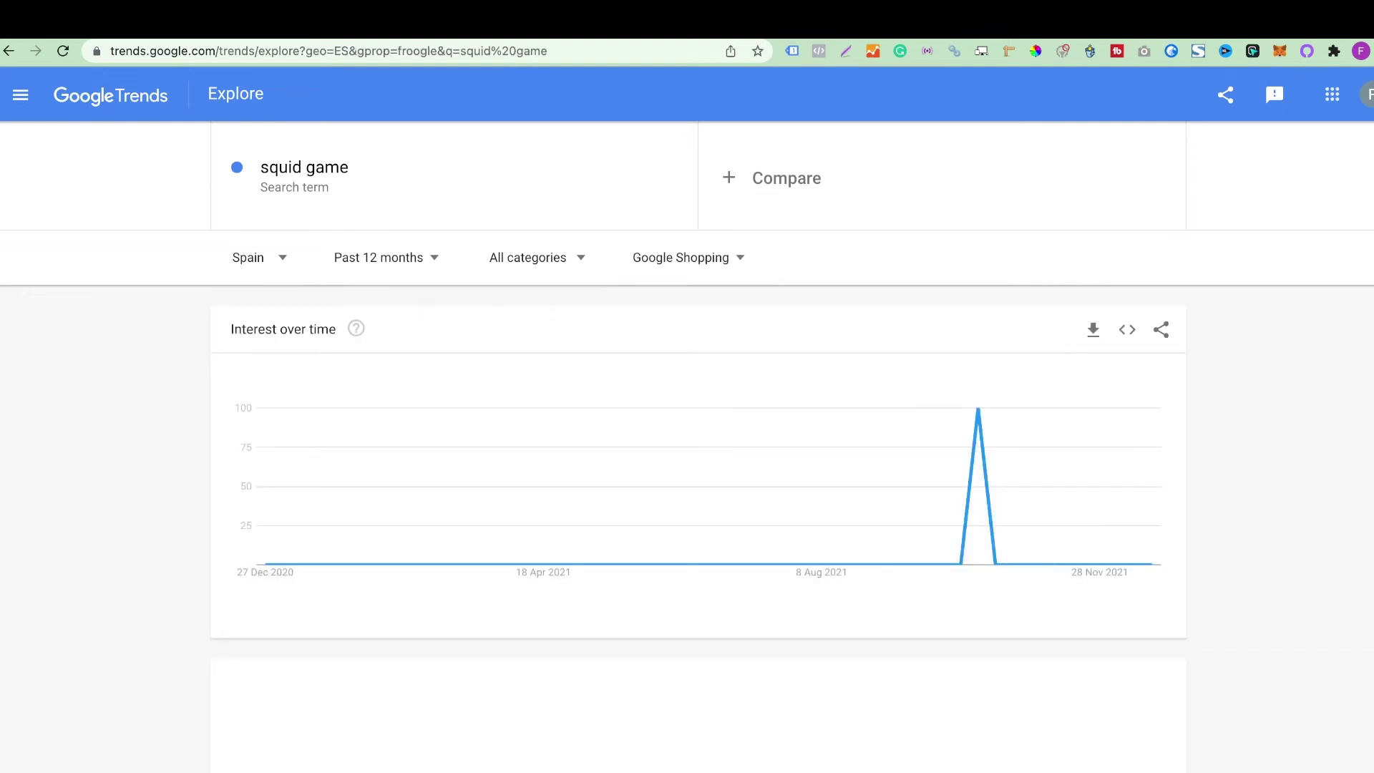
{"action": "scroll", "coordinate": [687, 447], "scroll_direction": "down", "scroll_amount": 2}
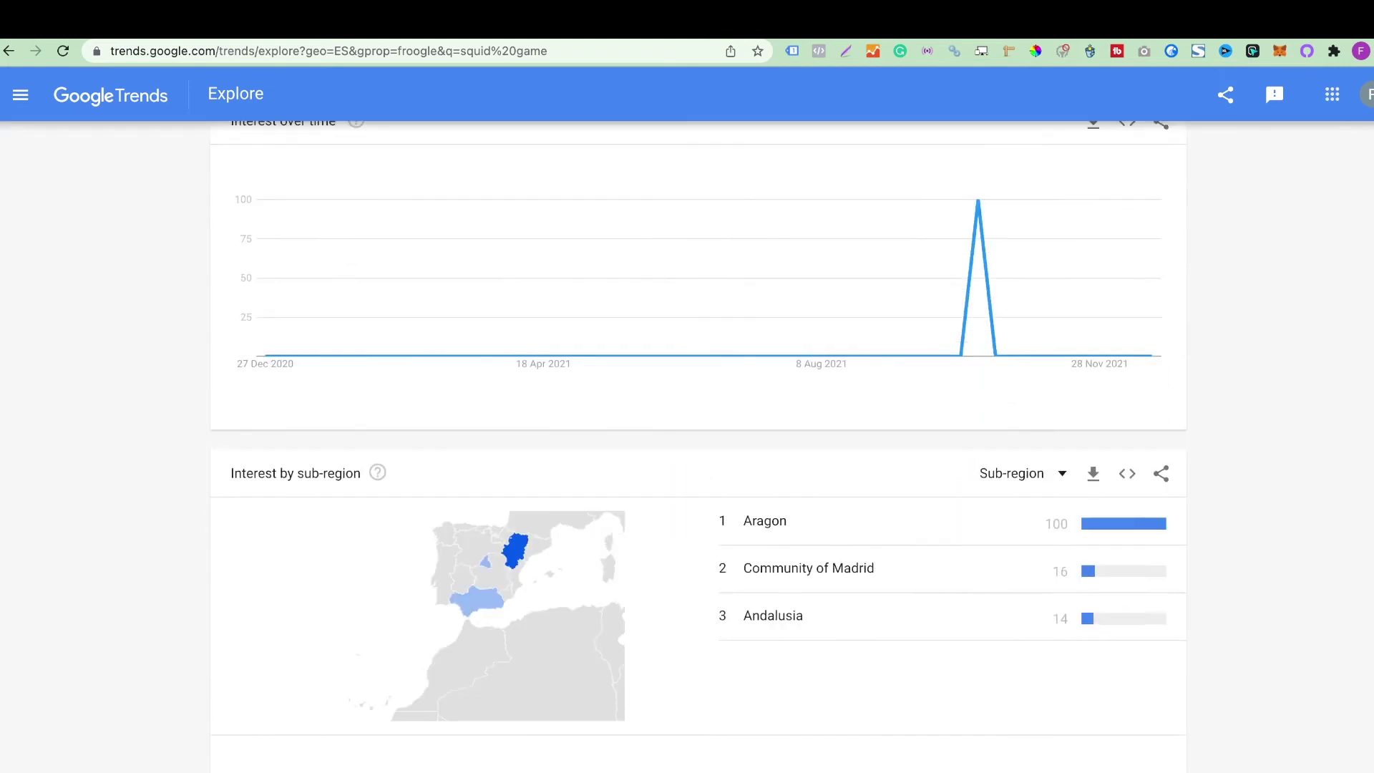
{"action": "scroll", "coordinate": [687, 447], "scroll_direction": "up", "scroll_amount": 2}
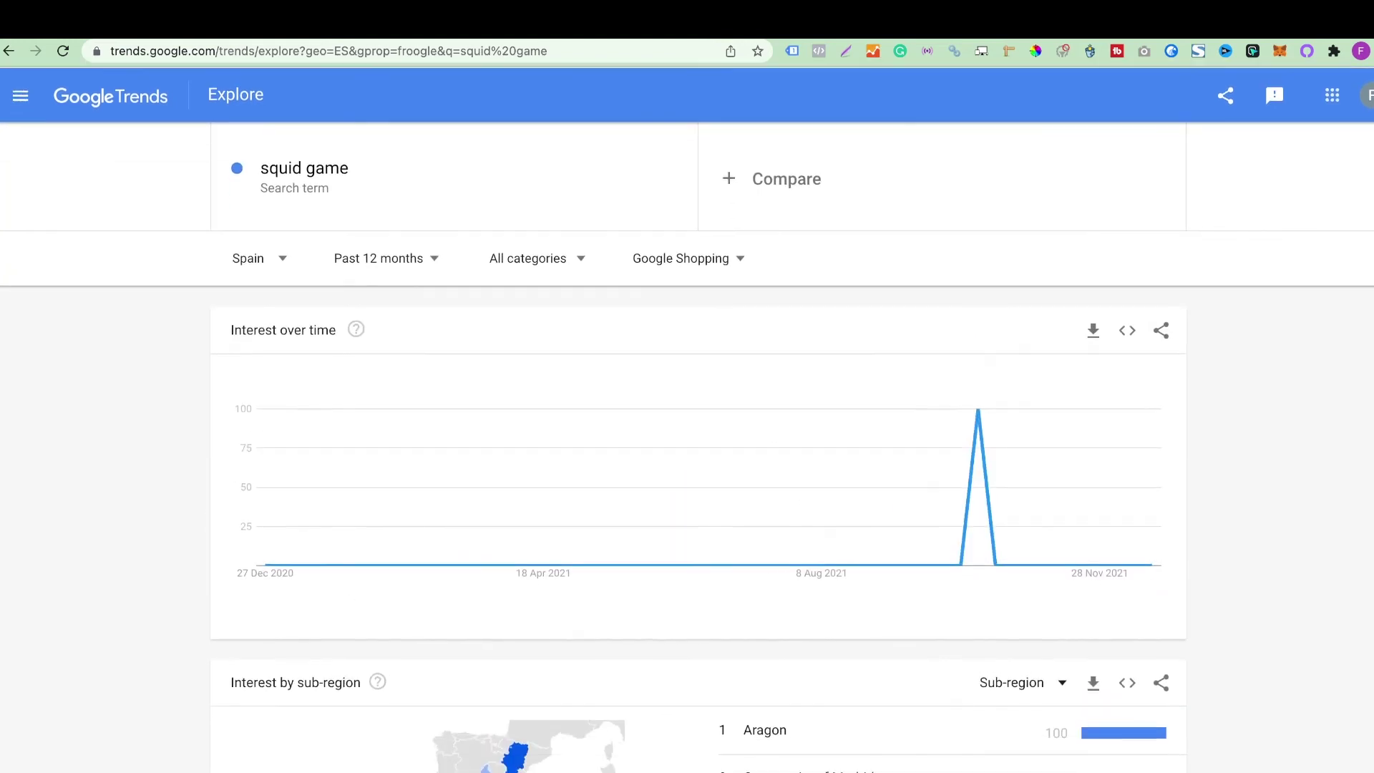
{"action": "scroll", "coordinate": [687, 447], "scroll_direction": "down", "scroll_amount": 3}
{"action": "scroll", "coordinate": [688, 447], "scroll_direction": "up", "scroll_amount": 3}
{"action": "scroll", "coordinate": [687, 447], "scroll_direction": "down", "scroll_amount": 1}
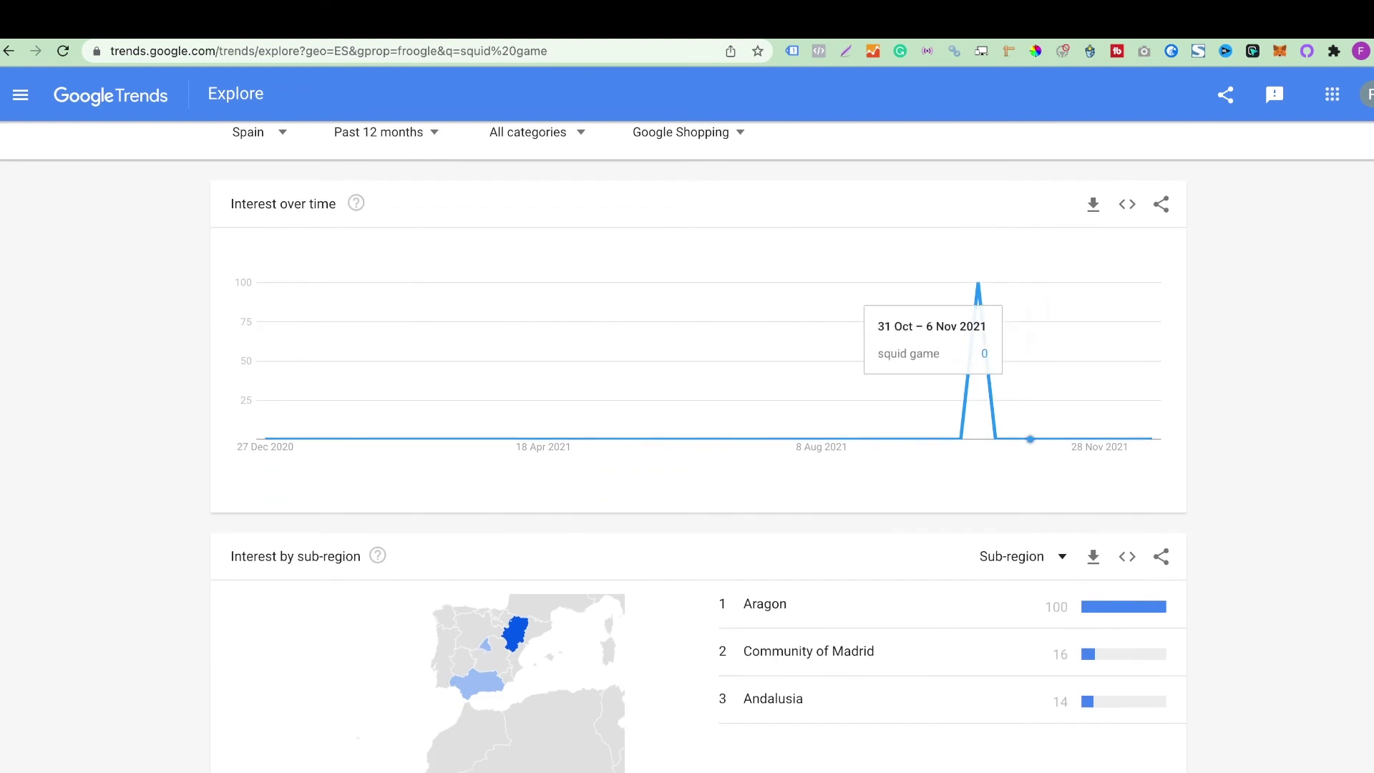
{"action": "scroll", "coordinate": [977, 355], "scroll_direction": "down", "scroll_amount": 2}
{"action": "scroll", "coordinate": [977, 354], "scroll_direction": "down", "scroll_amount": 2}
{"action": "scroll", "coordinate": [977, 354], "scroll_direction": "up", "scroll_amount": 5}
{"action": "scroll", "coordinate": [688, 447], "scroll_direction": "down", "scroll_amount": 1}
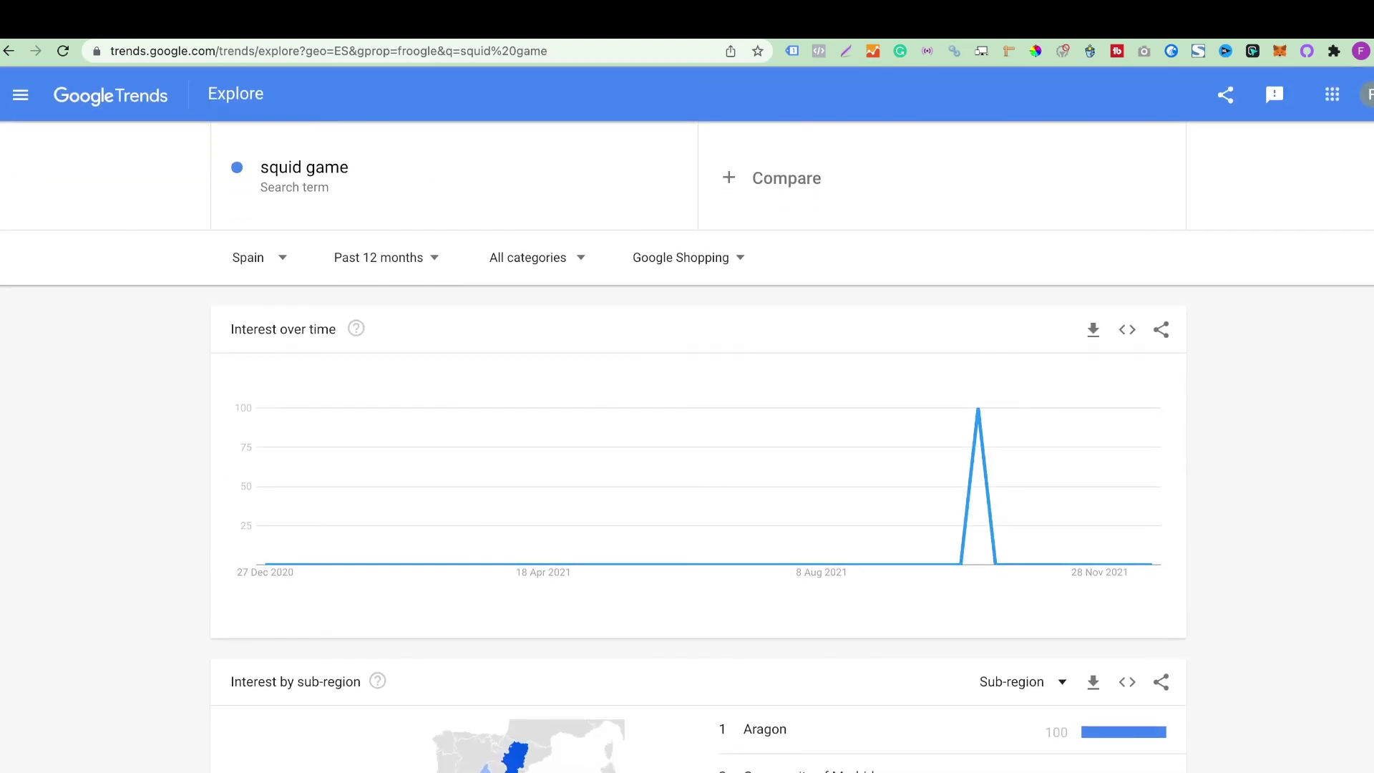
Step: Change the Trends location for the squid game search to United States
{"action": "left_click", "coordinate": [258, 257]}
{"action": "type", "text": "uni"}
{"action": "key", "text": "Down"}
{"action": "key", "text": "Down"}
{"action": "key", "text": "Down"}
{"action": "key", "text": "Return"}
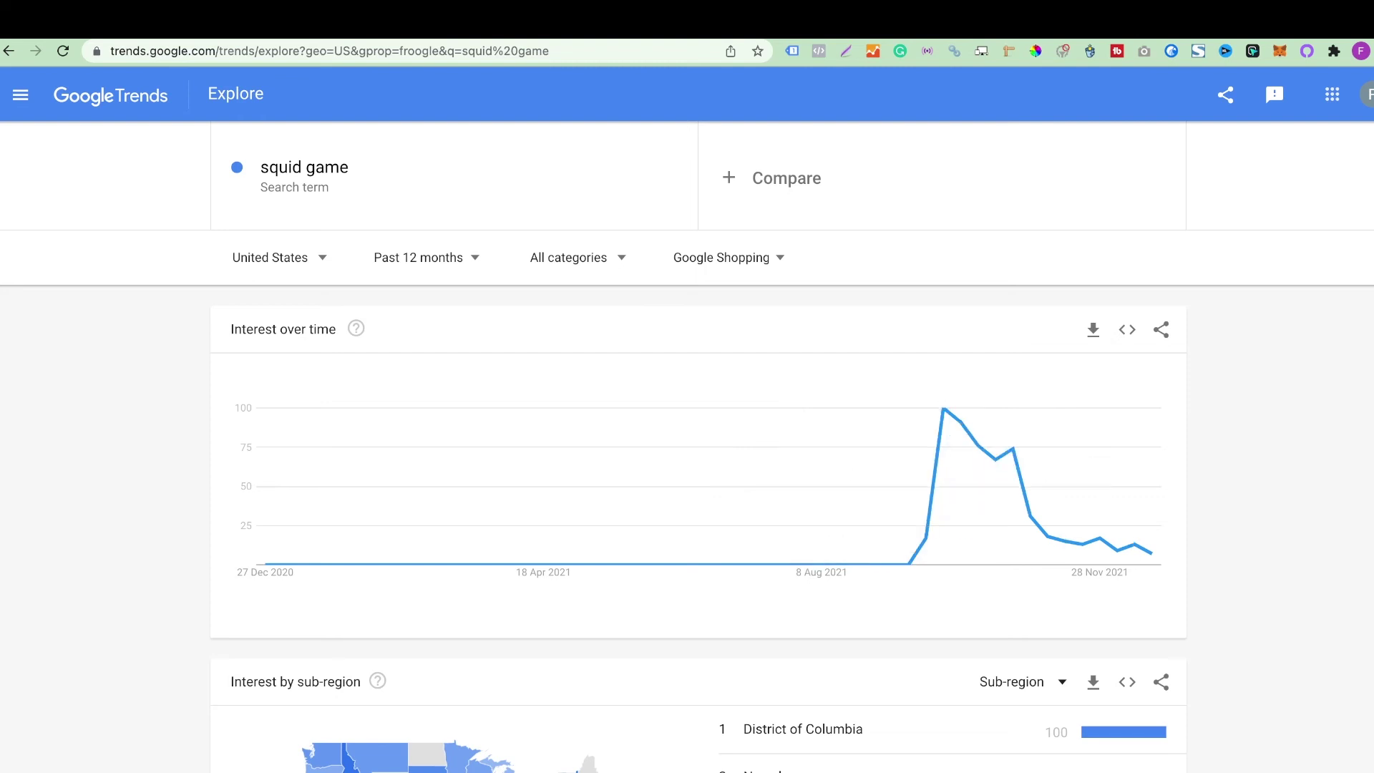
{"action": "scroll", "coordinate": [945, 575], "scroll_direction": "down", "scroll_amount": 1}
{"action": "scroll", "coordinate": [945, 575], "scroll_direction": "down", "scroll_amount": 3}
{"action": "scroll", "coordinate": [945, 574], "scroll_direction": "down", "scroll_amount": 1}
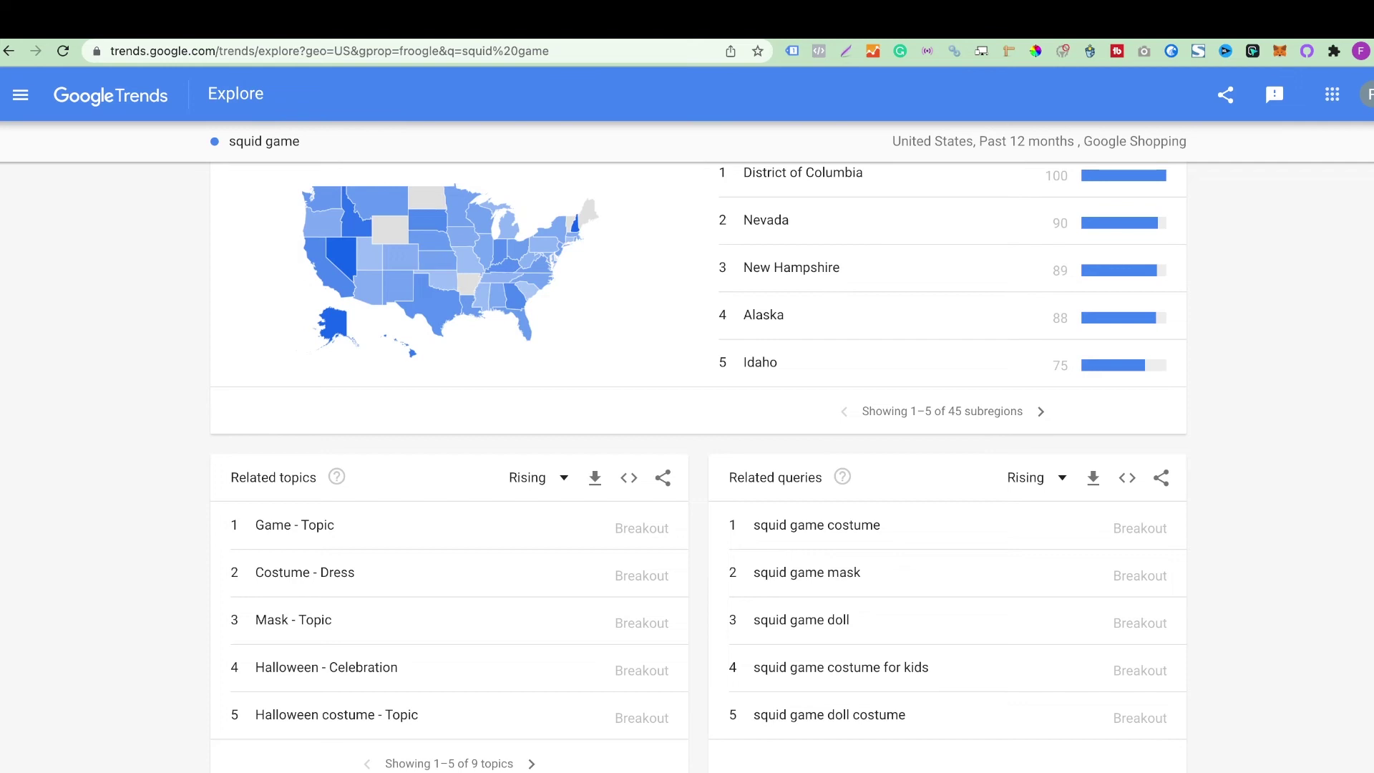
{"action": "scroll", "coordinate": [1127, 526], "scroll_direction": "up", "scroll_amount": 1}
{"action": "scroll", "coordinate": [1127, 526], "scroll_direction": "up", "scroll_amount": 2}
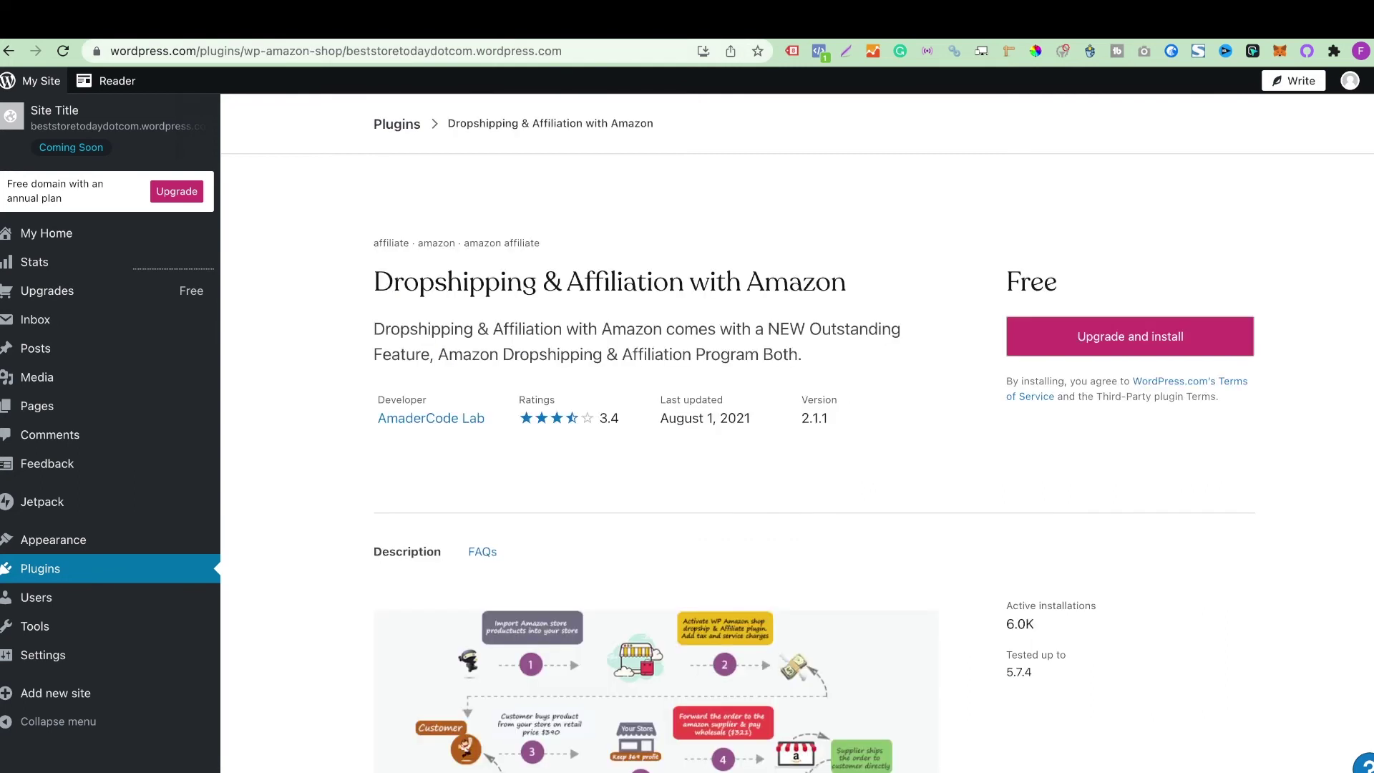
Step: Go back from the Amazon dropshipping plugin page to the WordPress.com Plugins listing
{"action": "key", "text": "alt+Left"}
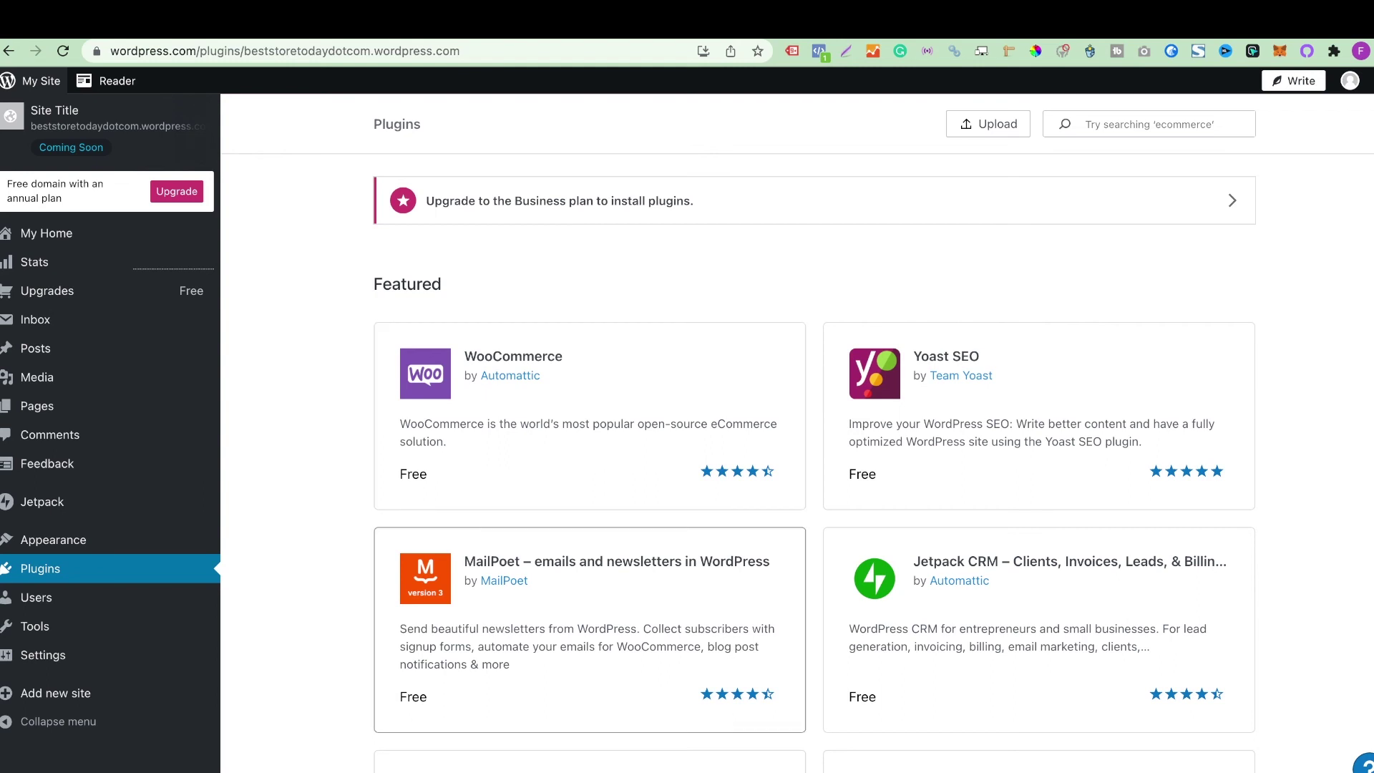
{"action": "scroll", "coordinate": [591, 474], "scroll_direction": "down", "scroll_amount": 3}
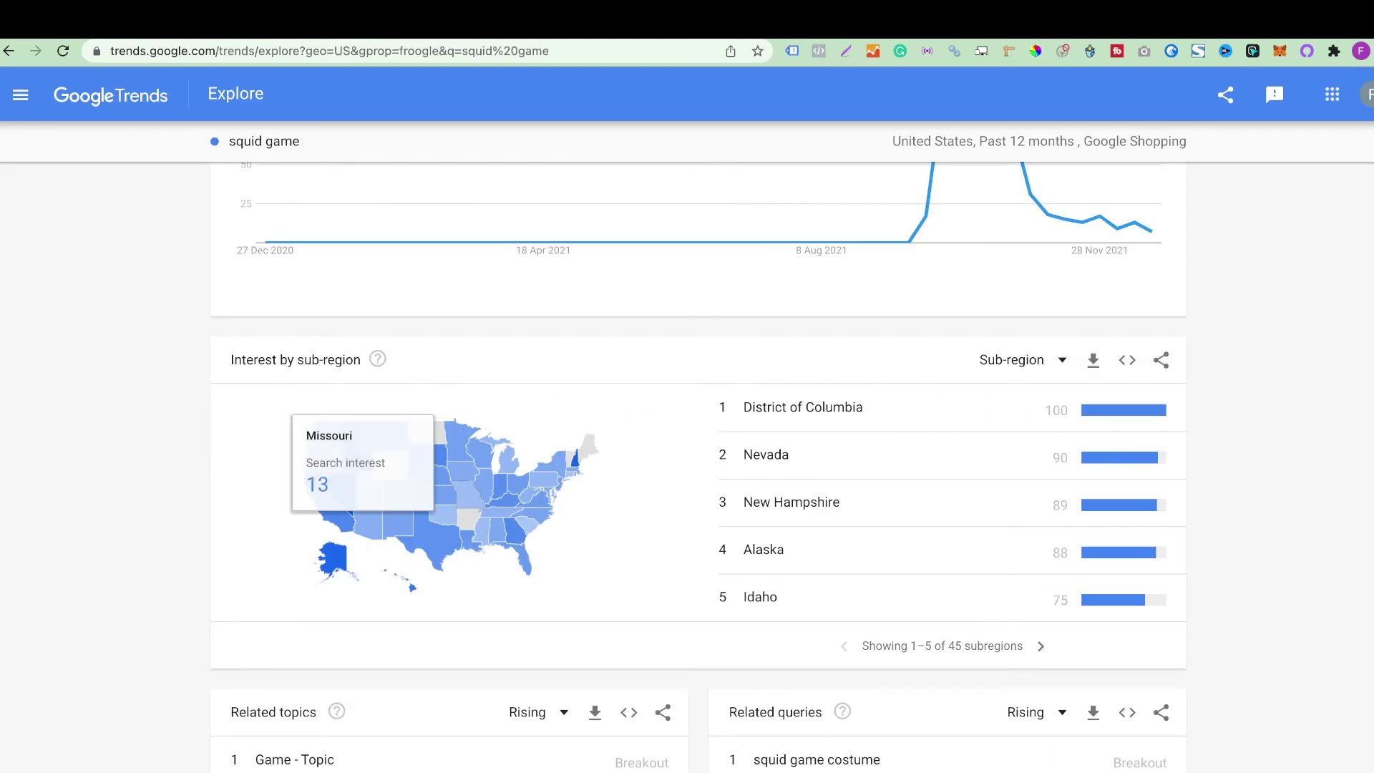
{"action": "scroll", "coordinate": [472, 495], "scroll_direction": "up", "scroll_amount": 4}
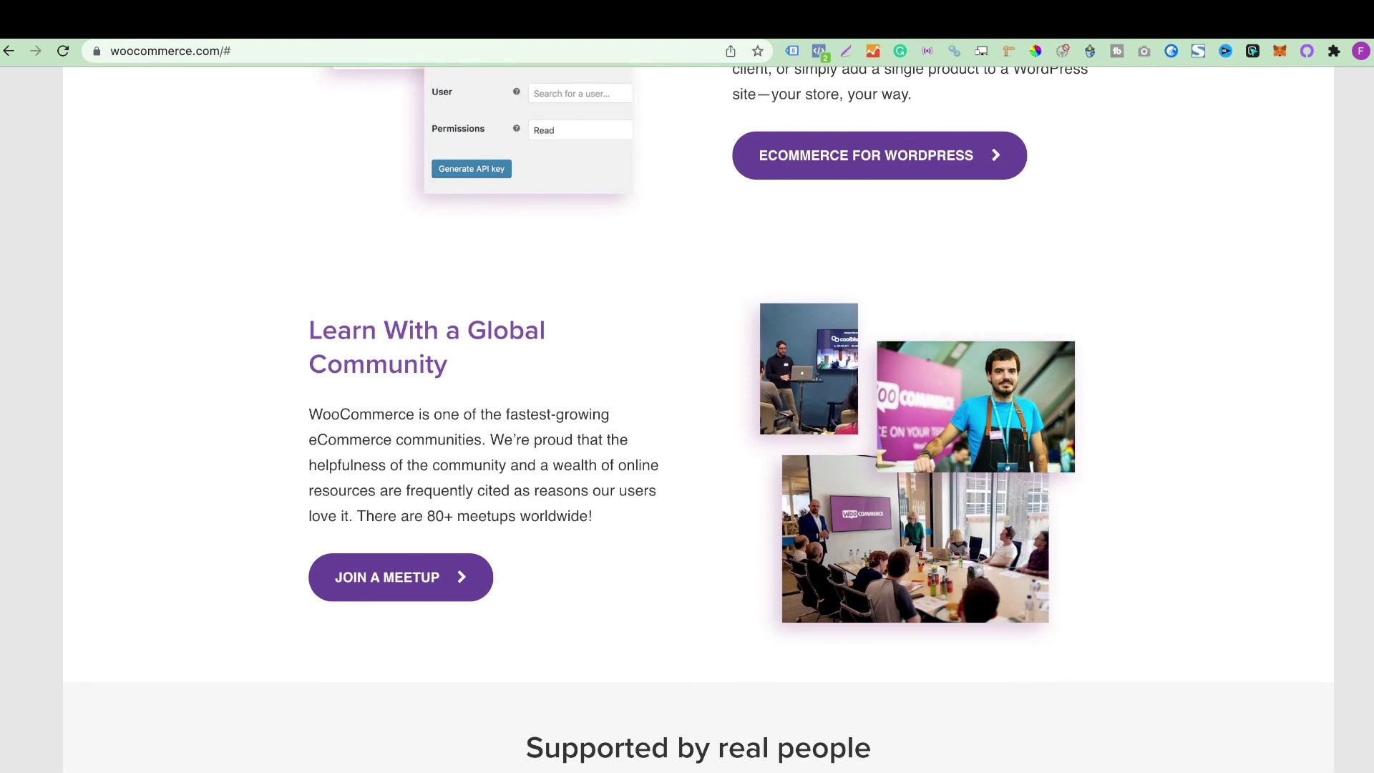
{"action": "scroll", "coordinate": [698, 419], "scroll_direction": "up", "scroll_amount": 3}
{"action": "scroll", "coordinate": [699, 420], "scroll_direction": "up", "scroll_amount": 3}
{"action": "scroll", "coordinate": [699, 419], "scroll_direction": "up", "scroll_amount": 4}
{"action": "scroll", "coordinate": [698, 418], "scroll_direction": "up", "scroll_amount": 2}
{"action": "scroll", "coordinate": [699, 418], "scroll_direction": "up", "scroll_amount": 2}
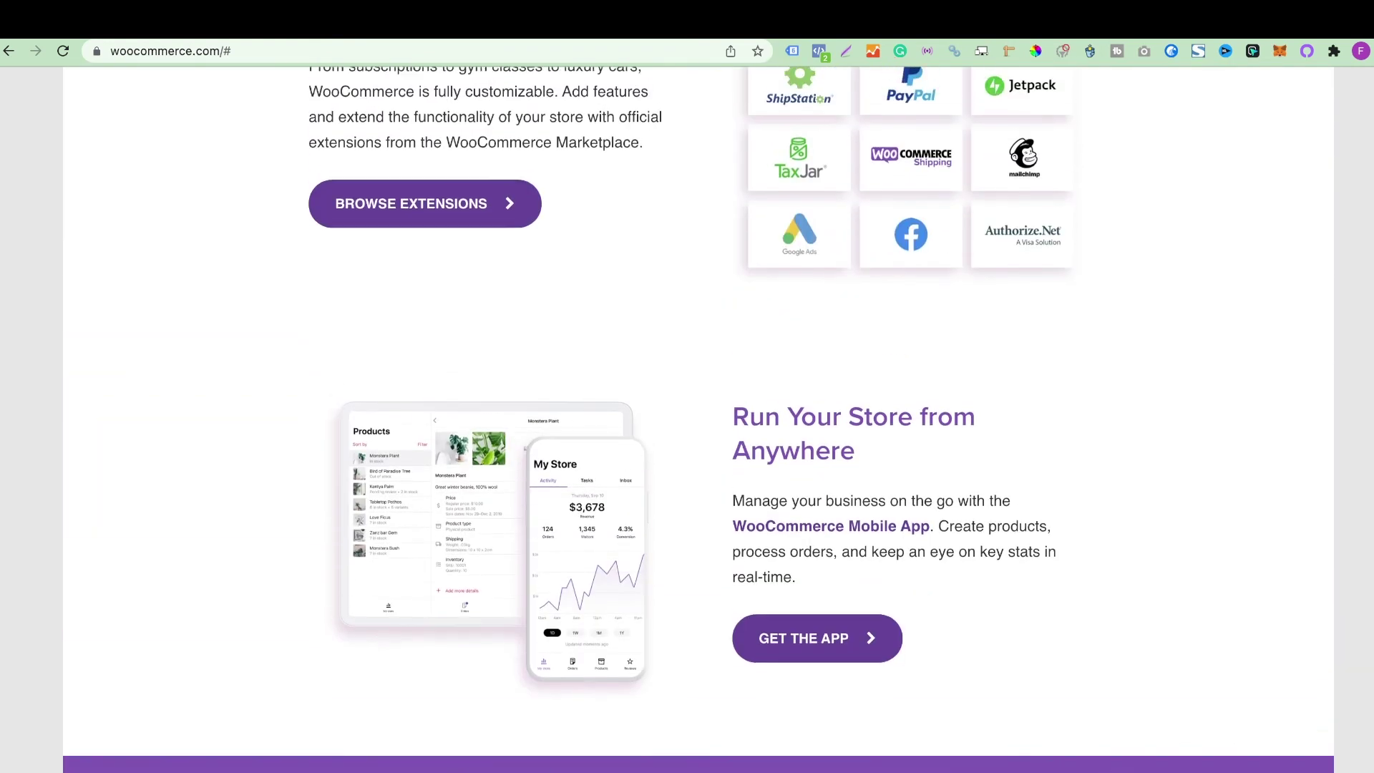
{"action": "scroll", "coordinate": [698, 419], "scroll_direction": "up", "scroll_amount": 4}
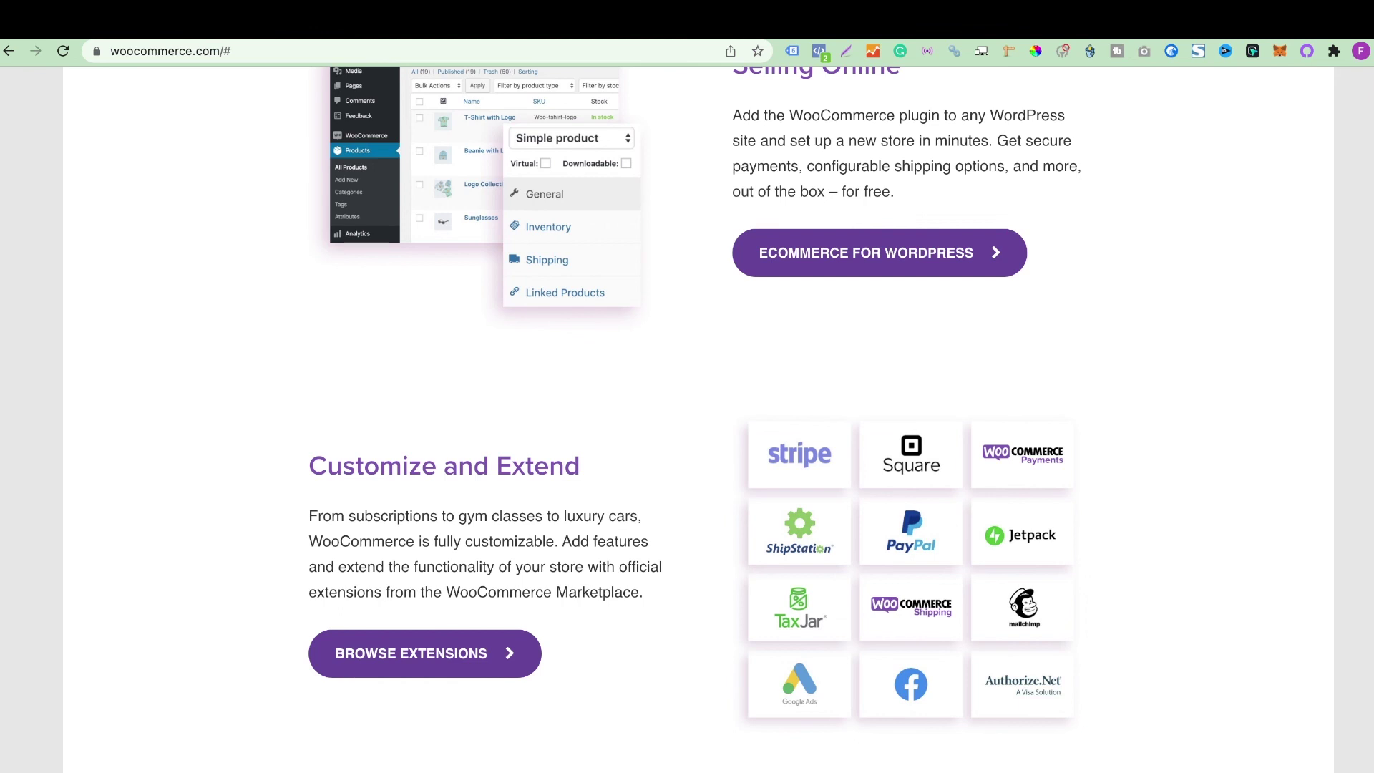
{"action": "scroll", "coordinate": [698, 419], "scroll_direction": "up", "scroll_amount": 15}
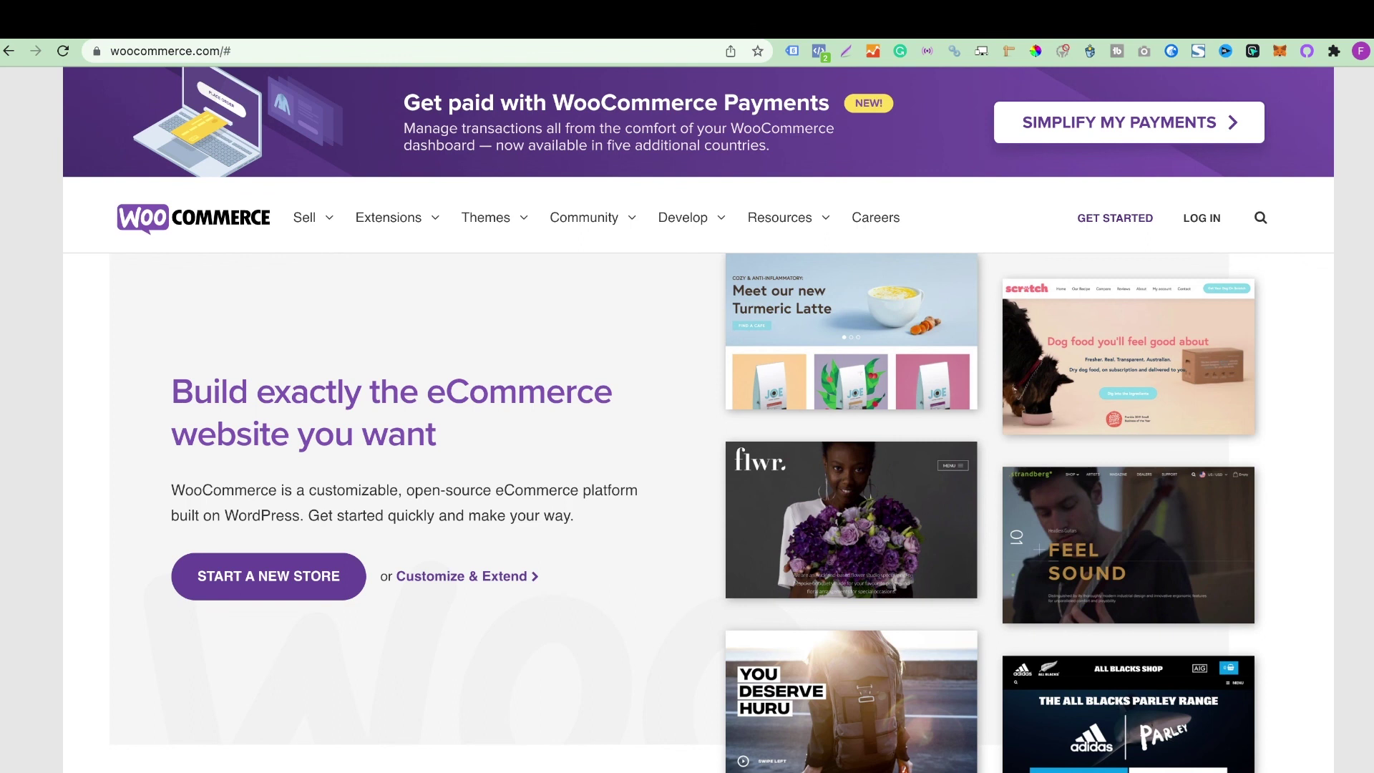
{"action": "scroll", "coordinate": [687, 430], "scroll_direction": "down", "scroll_amount": 5}
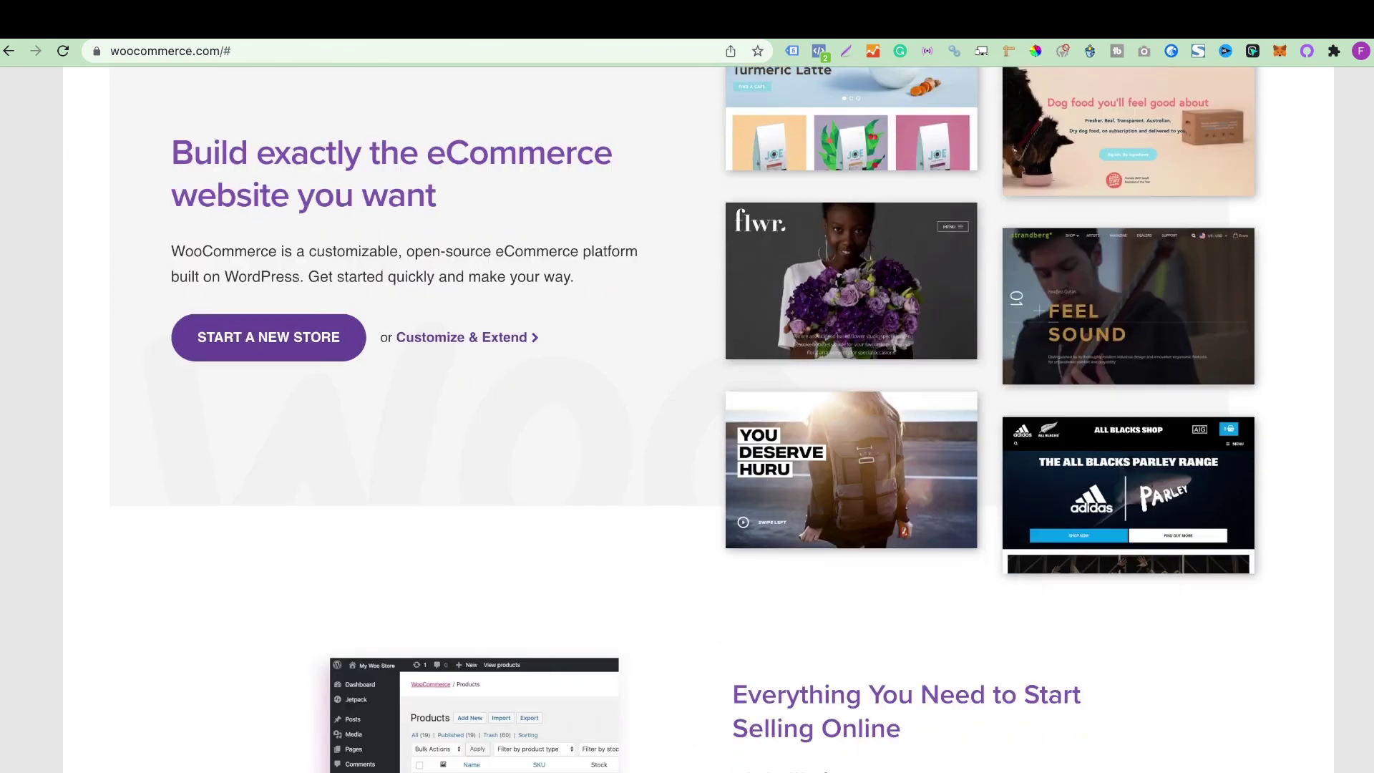
{"action": "scroll", "coordinate": [688, 429], "scroll_direction": "down", "scroll_amount": 5}
{"action": "scroll", "coordinate": [688, 429], "scroll_direction": "down", "scroll_amount": 5}
{"action": "scroll", "coordinate": [687, 429], "scroll_direction": "down", "scroll_amount": 1}
{"action": "scroll", "coordinate": [687, 429], "scroll_direction": "up", "scroll_amount": 3}
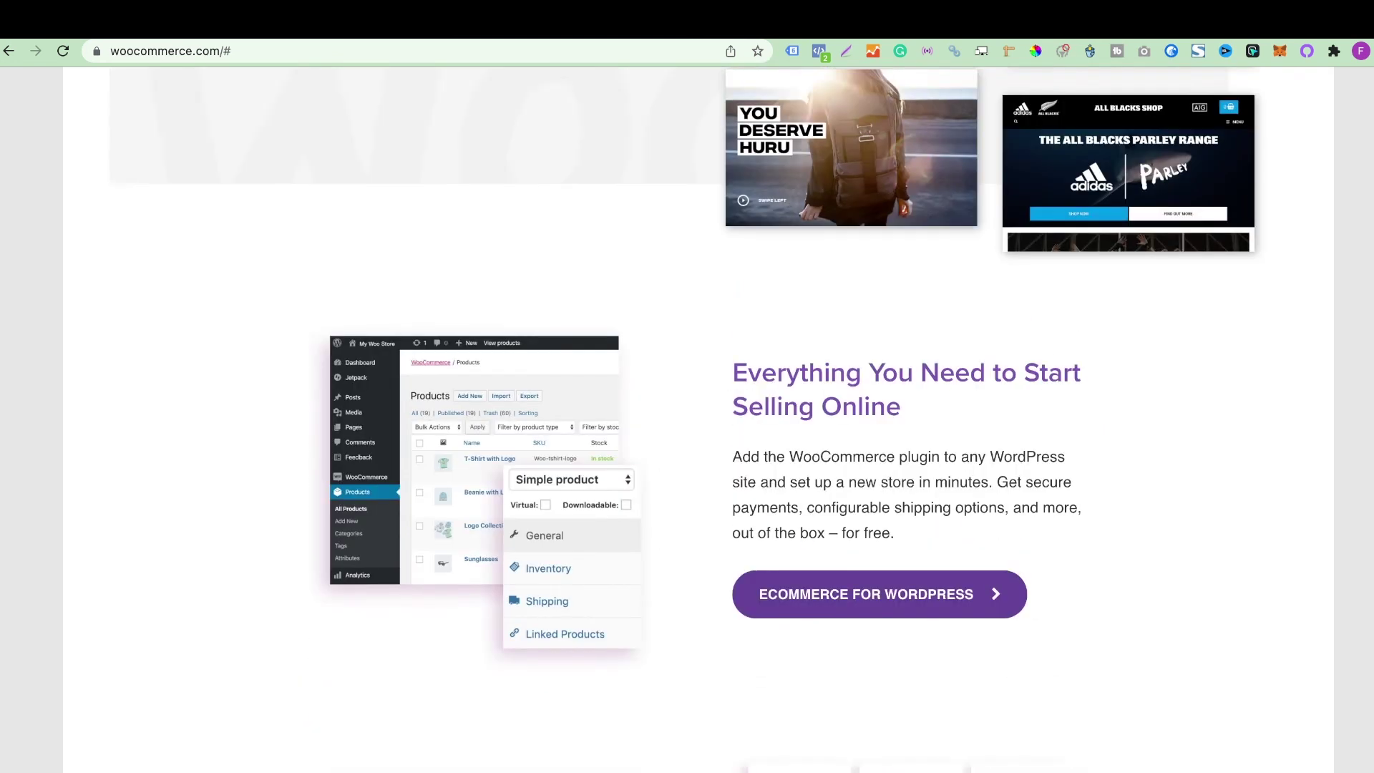
{"action": "scroll", "coordinate": [687, 430], "scroll_direction": "up", "scroll_amount": 1}
{"action": "scroll", "coordinate": [688, 430], "scroll_direction": "down", "scroll_amount": 1}
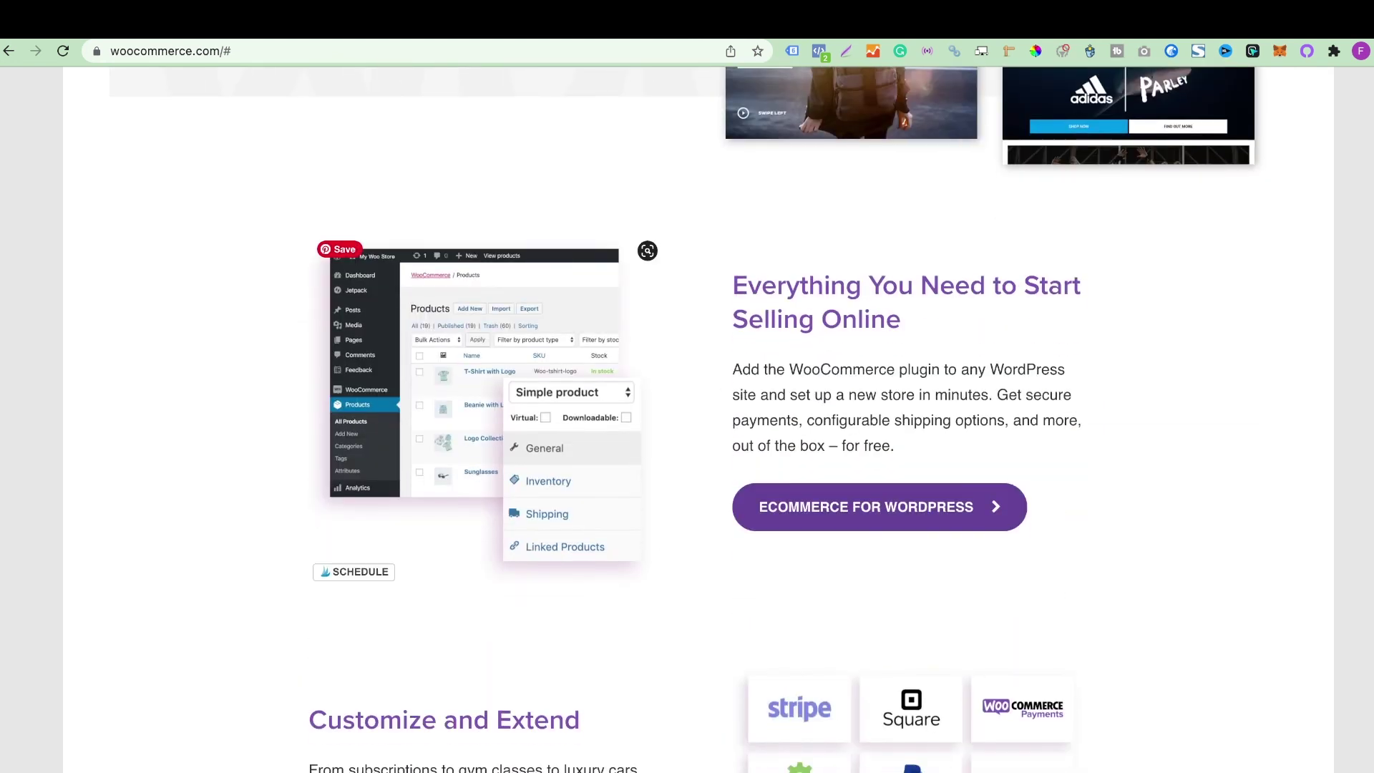
{"action": "scroll", "coordinate": [687, 430], "scroll_direction": "down", "scroll_amount": 2}
{"action": "scroll", "coordinate": [687, 430], "scroll_direction": "down", "scroll_amount": 1}
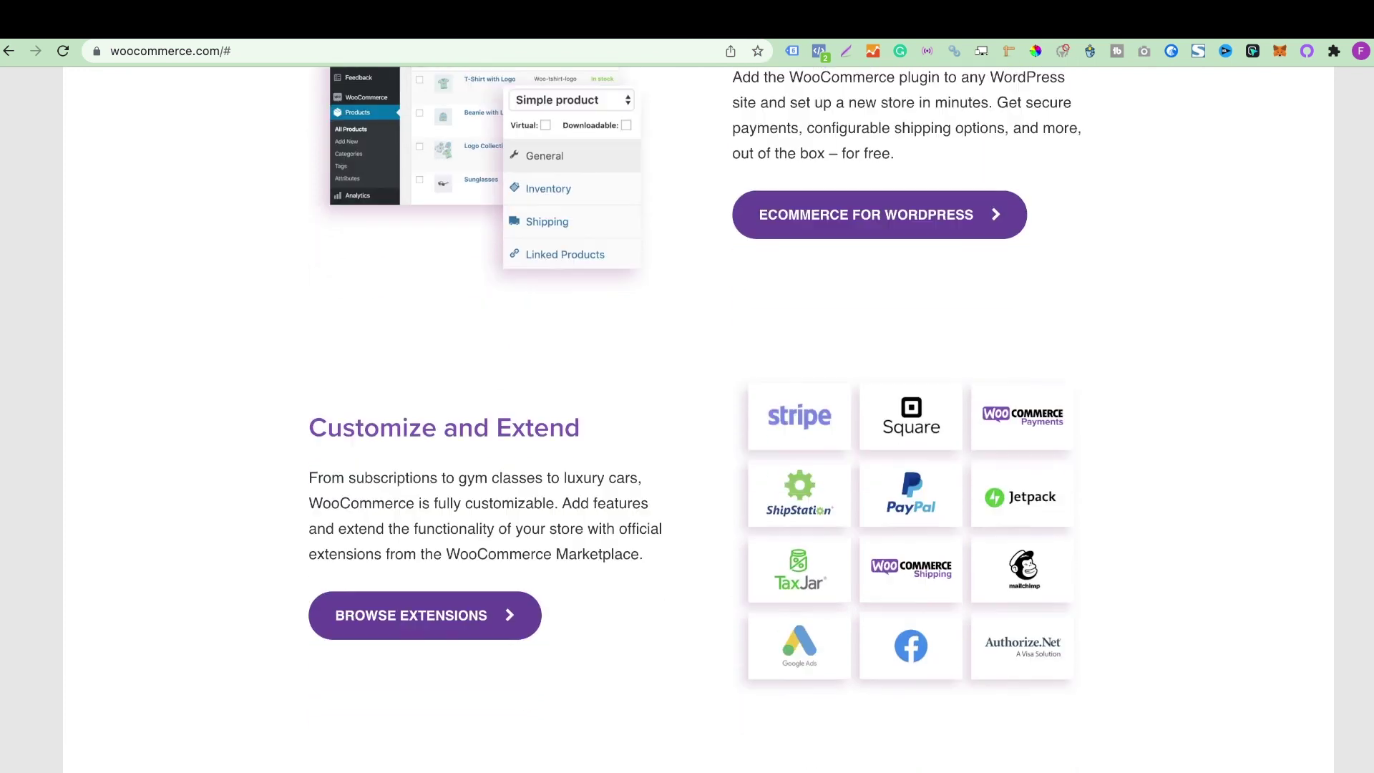
{"action": "scroll", "coordinate": [688, 429], "scroll_direction": "down", "scroll_amount": 1}
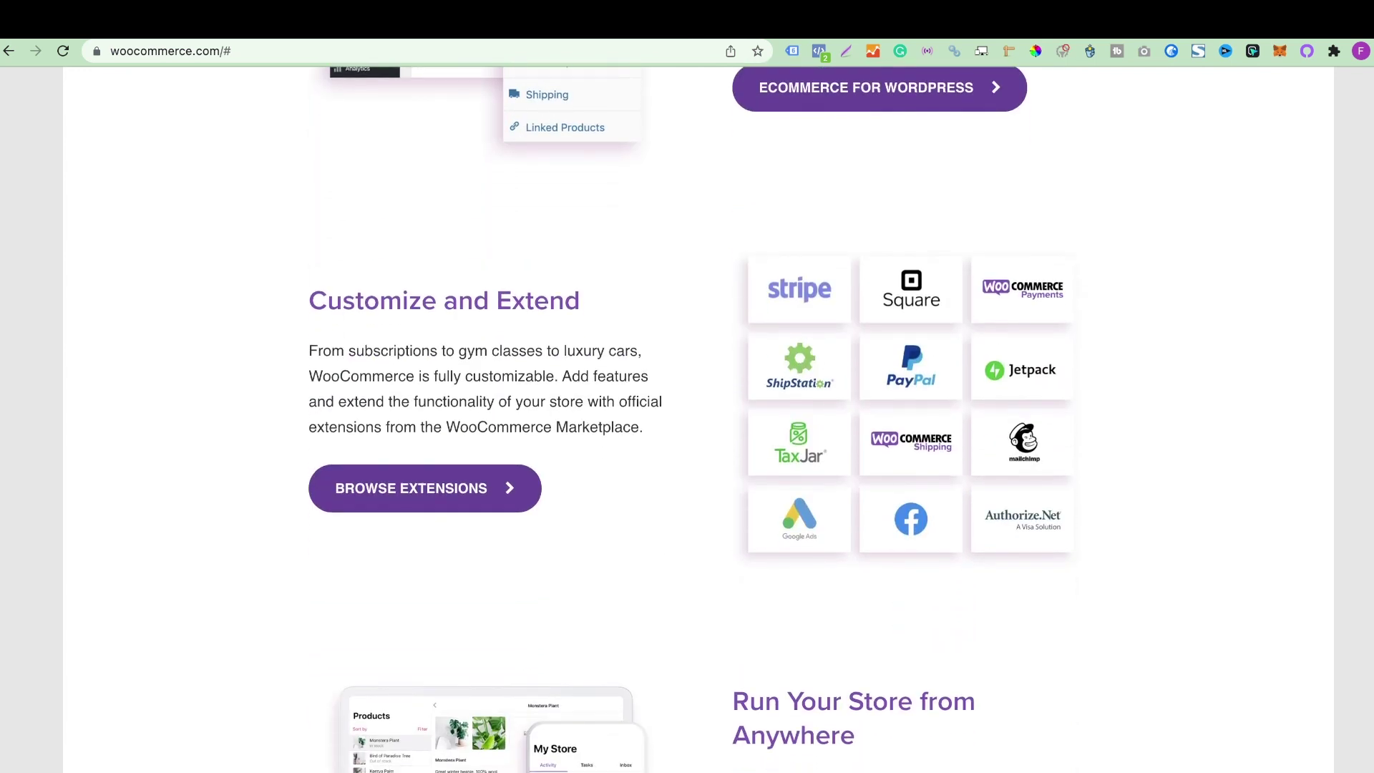
{"action": "scroll", "coordinate": [687, 429], "scroll_direction": "down", "scroll_amount": 2}
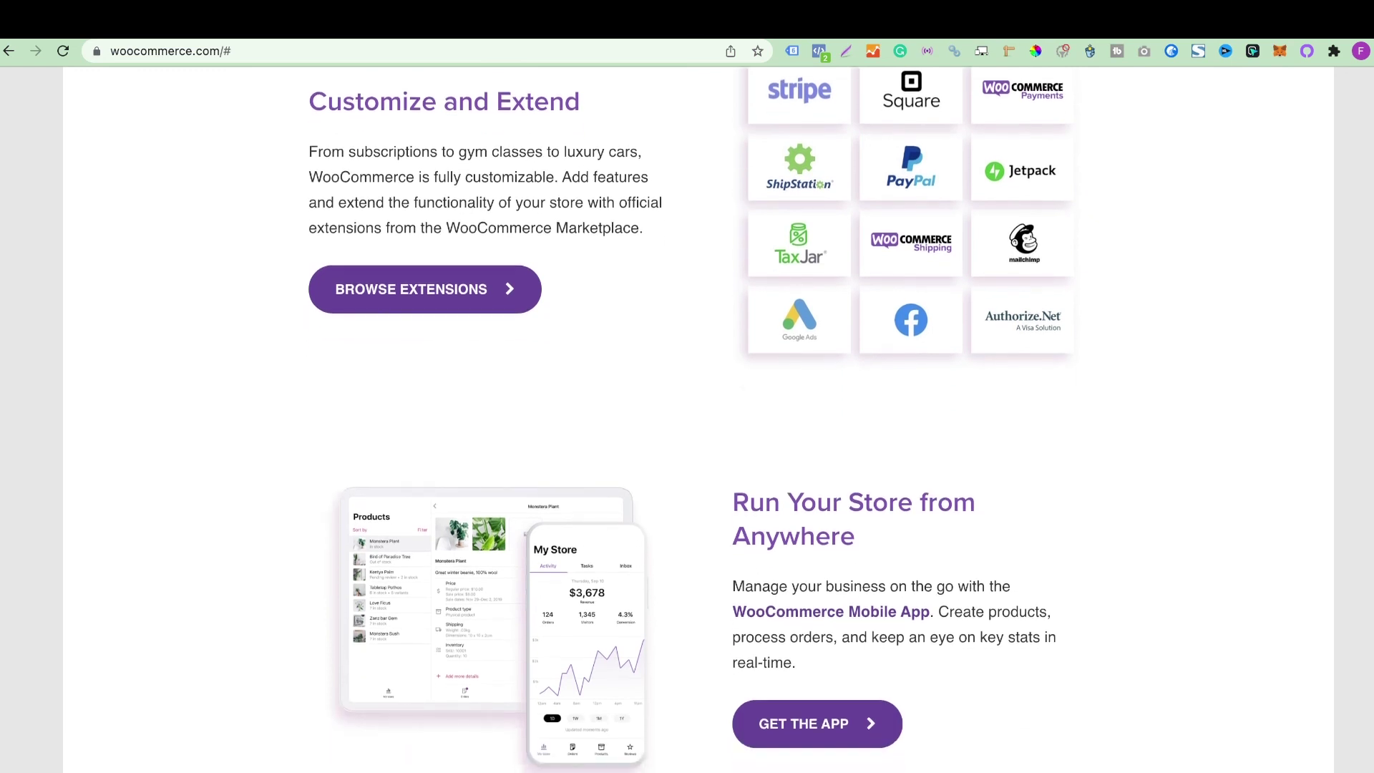
{"action": "scroll", "coordinate": [688, 430], "scroll_direction": "down", "scroll_amount": 2}
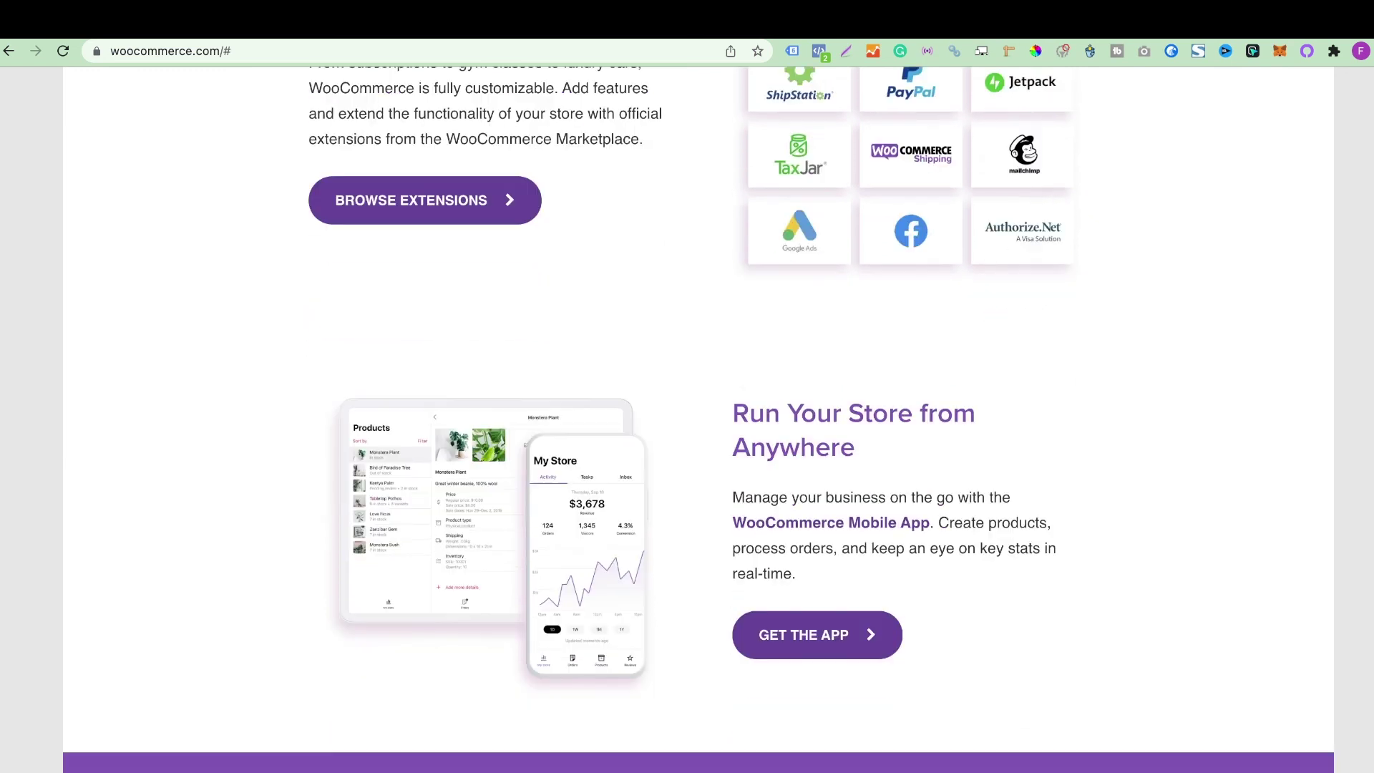
{"action": "scroll", "coordinate": [687, 430], "scroll_direction": "down", "scroll_amount": 1}
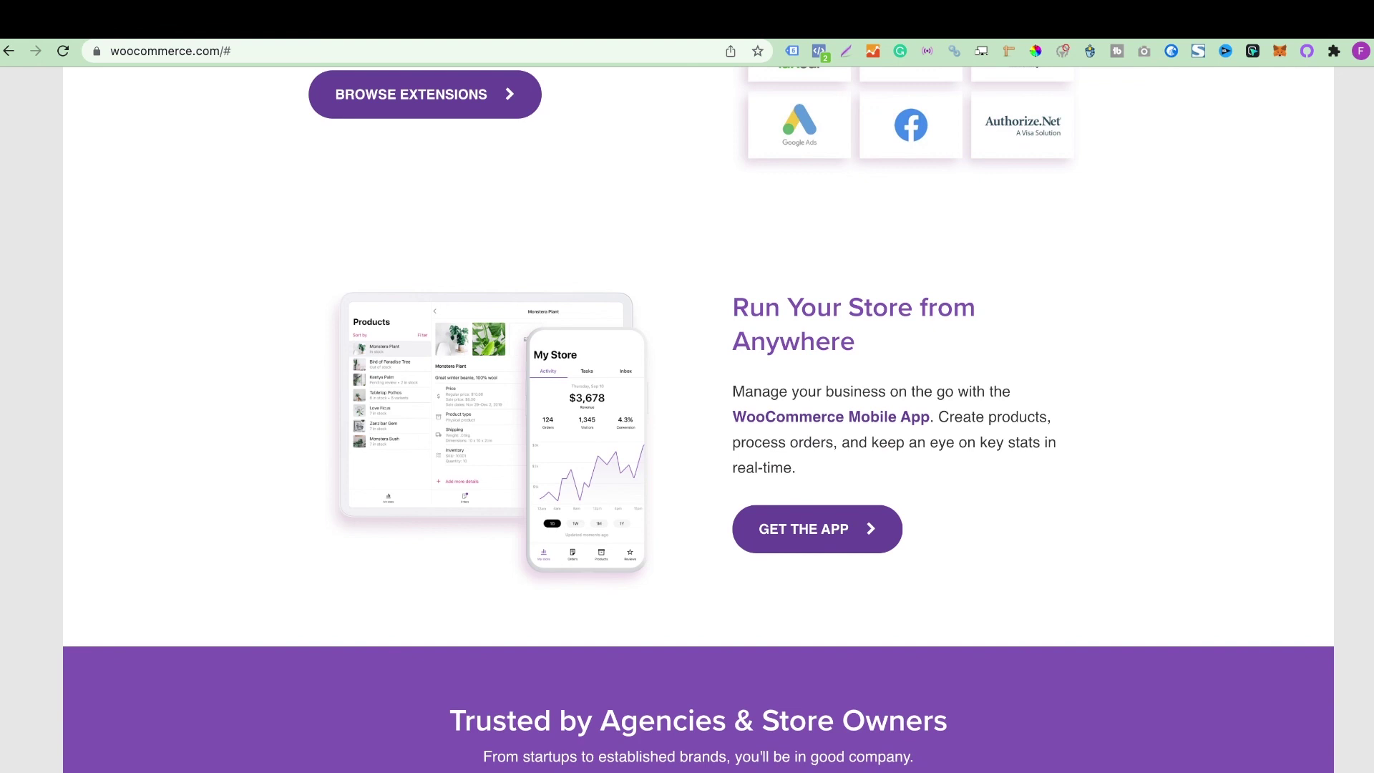